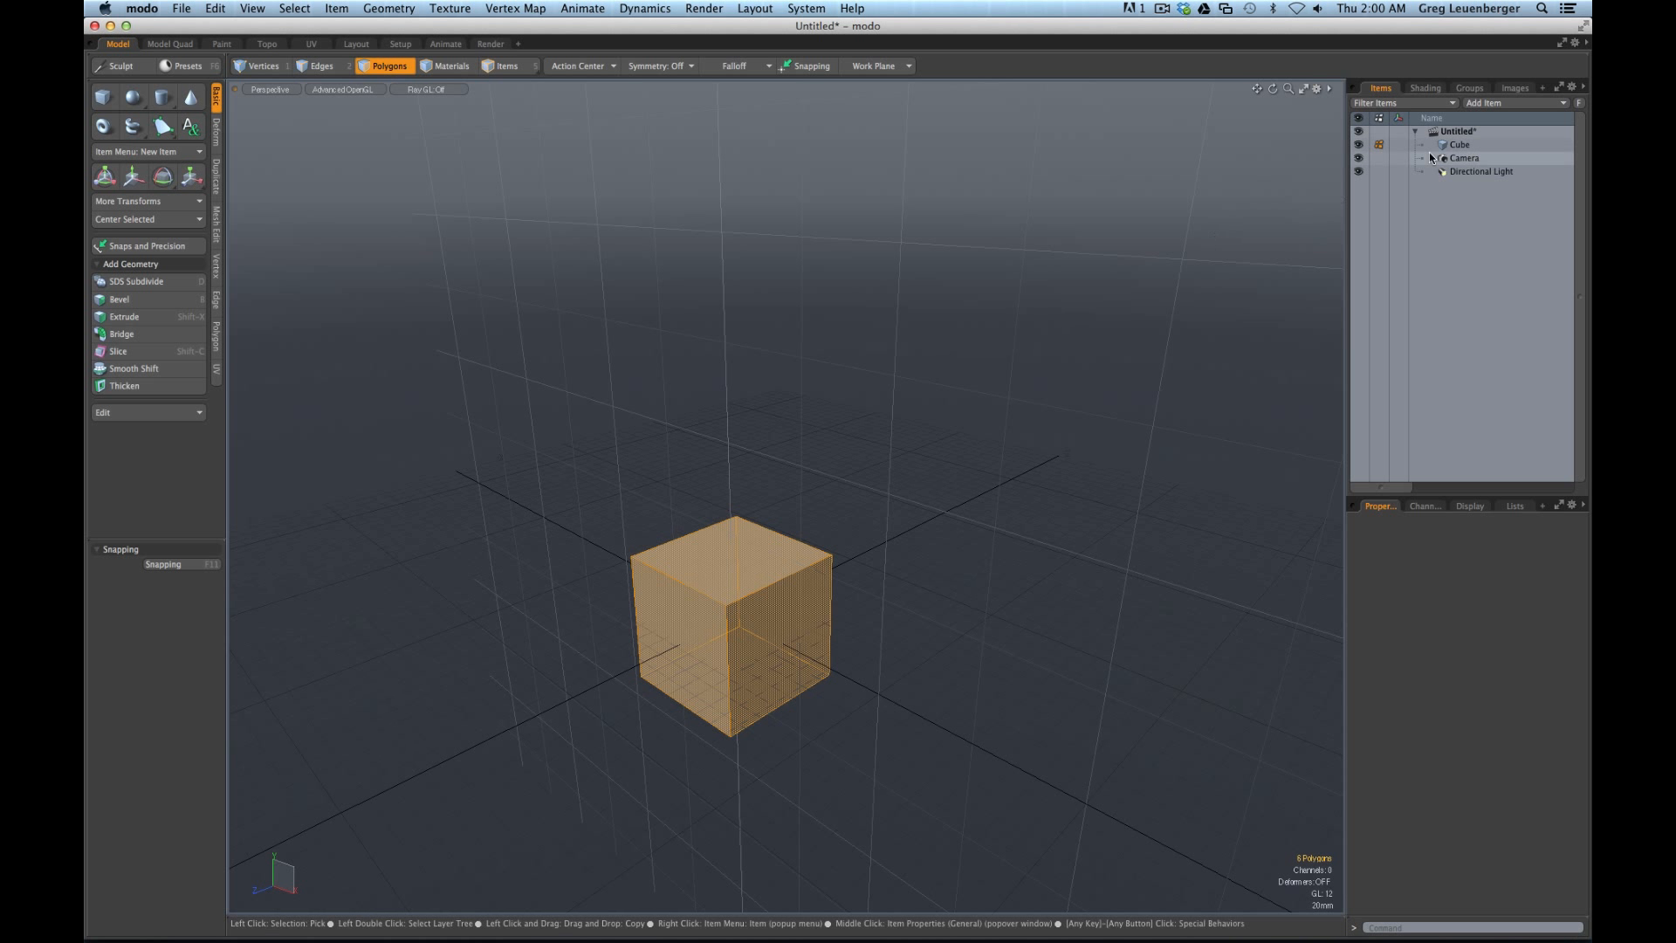
Scatter-clone the cube's polygons within the 1 m range using a count of 20
{"action": "left_click", "coordinate": [216, 185]}
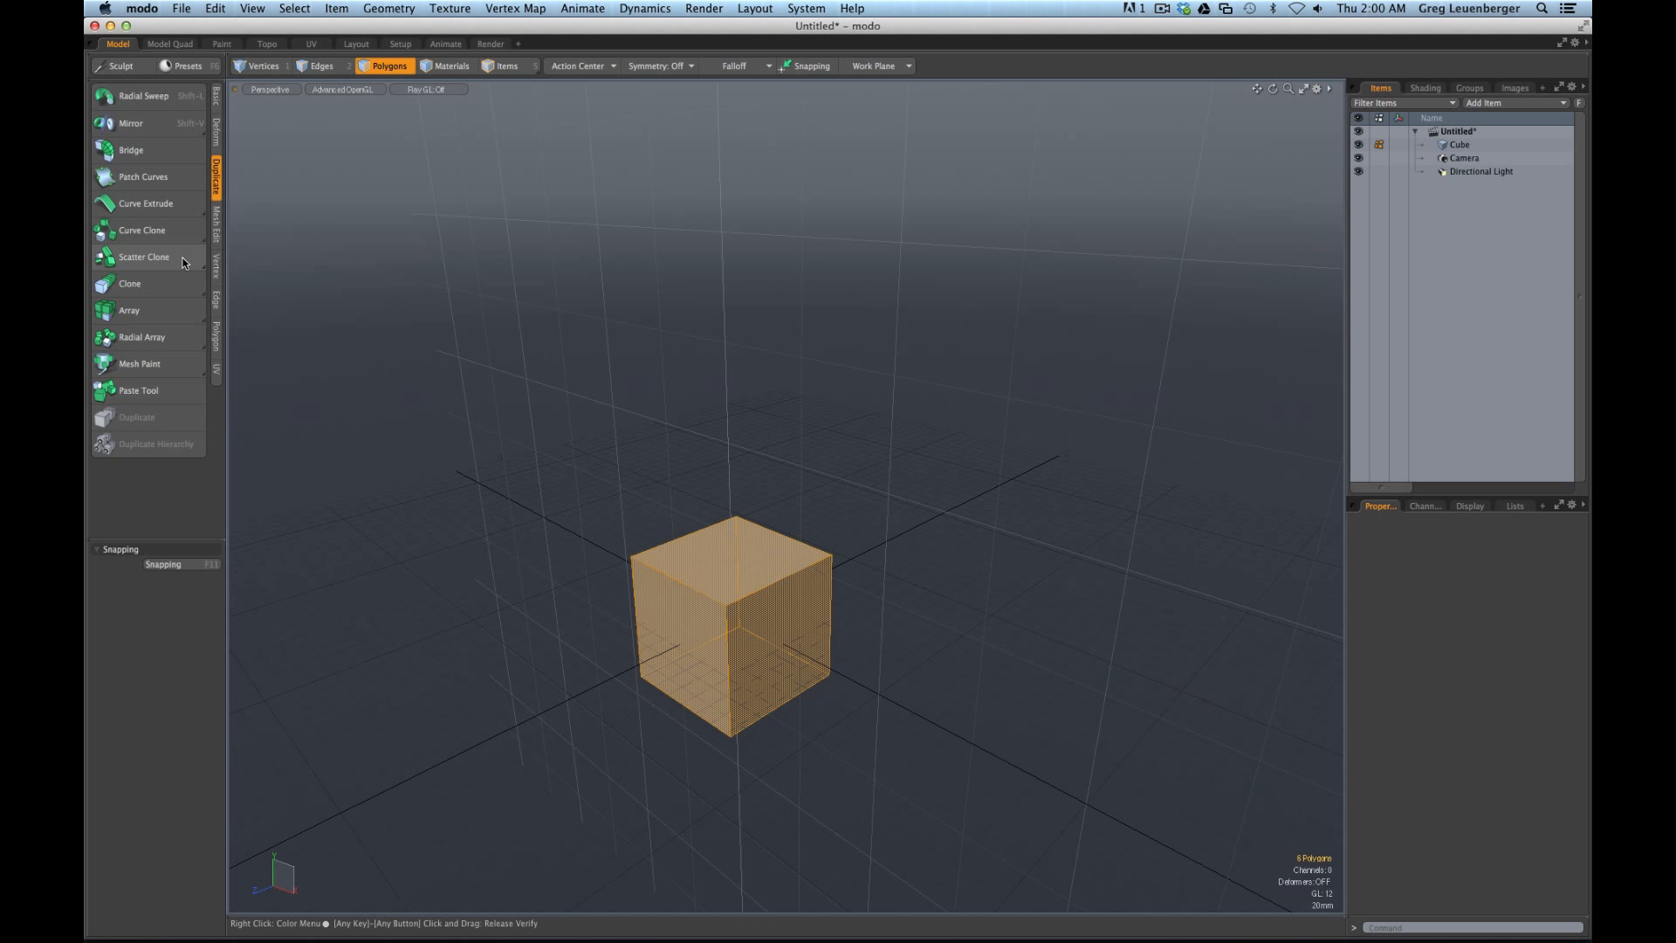
{"action": "left_click", "coordinate": [179, 258]}
{"action": "mouse_move", "coordinate": [663, 576]}
{"action": "left_mouse_down", "text": "ctrl+alt"}
{"action": "mouse_move", "coordinate": [607, 627]}
{"action": "mouse_move", "coordinate": [625, 621]}
{"action": "left_mouse_up", "text": "ctrl+alt"}
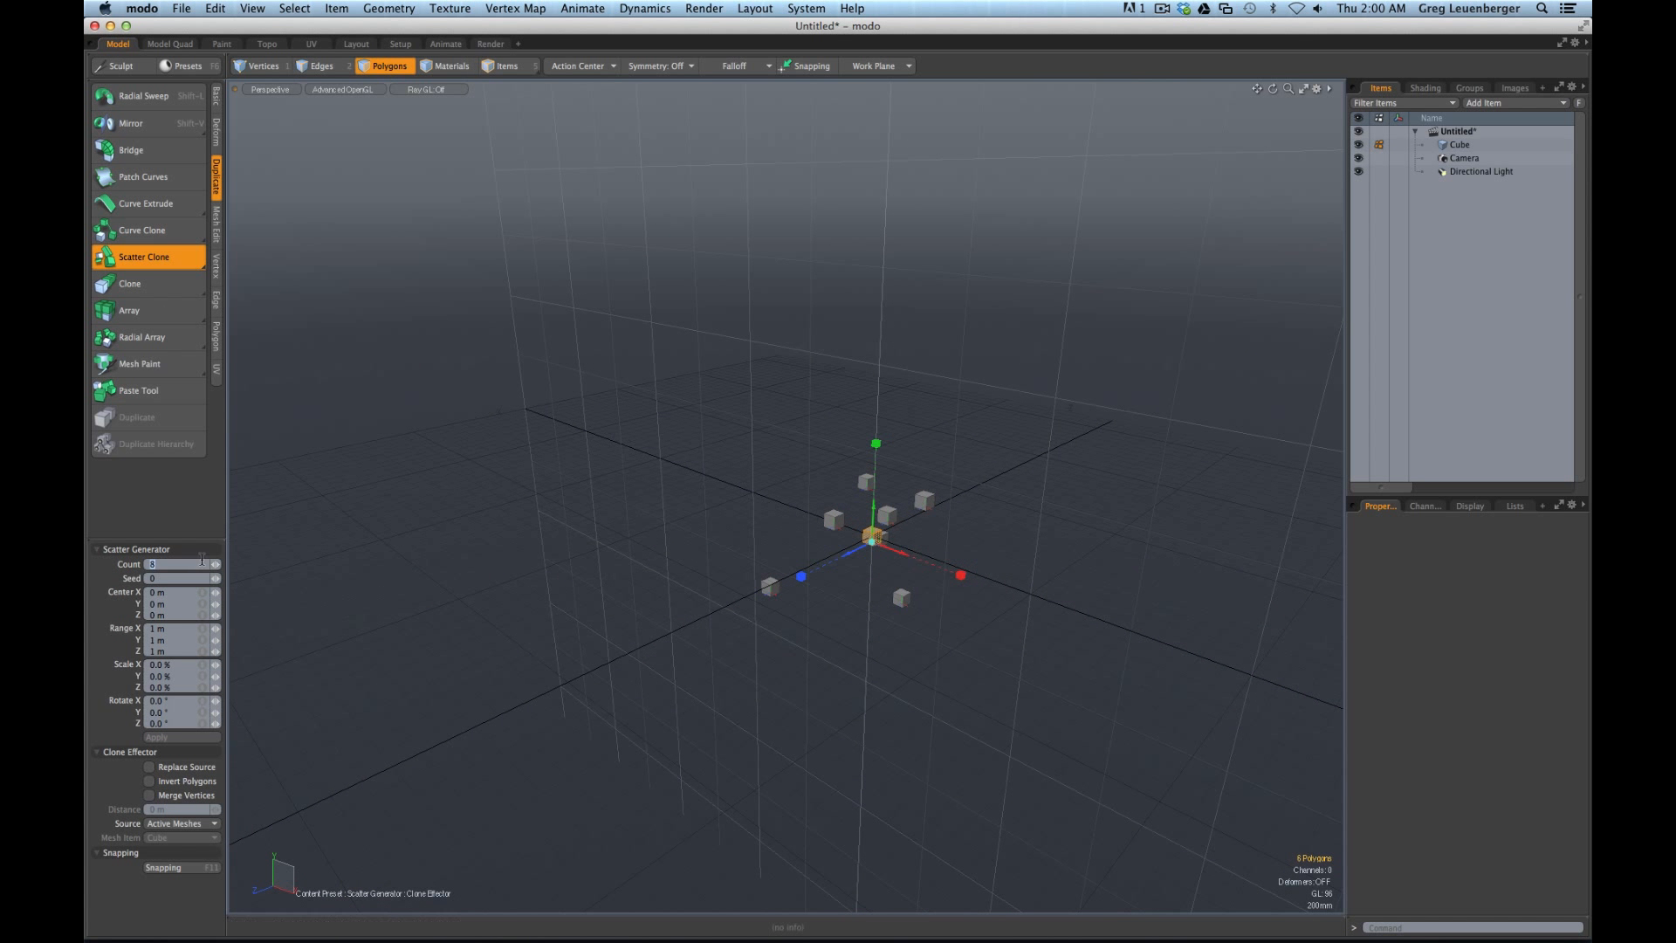
{"action": "type", "text": "20"}
{"action": "key", "text": "Return"}
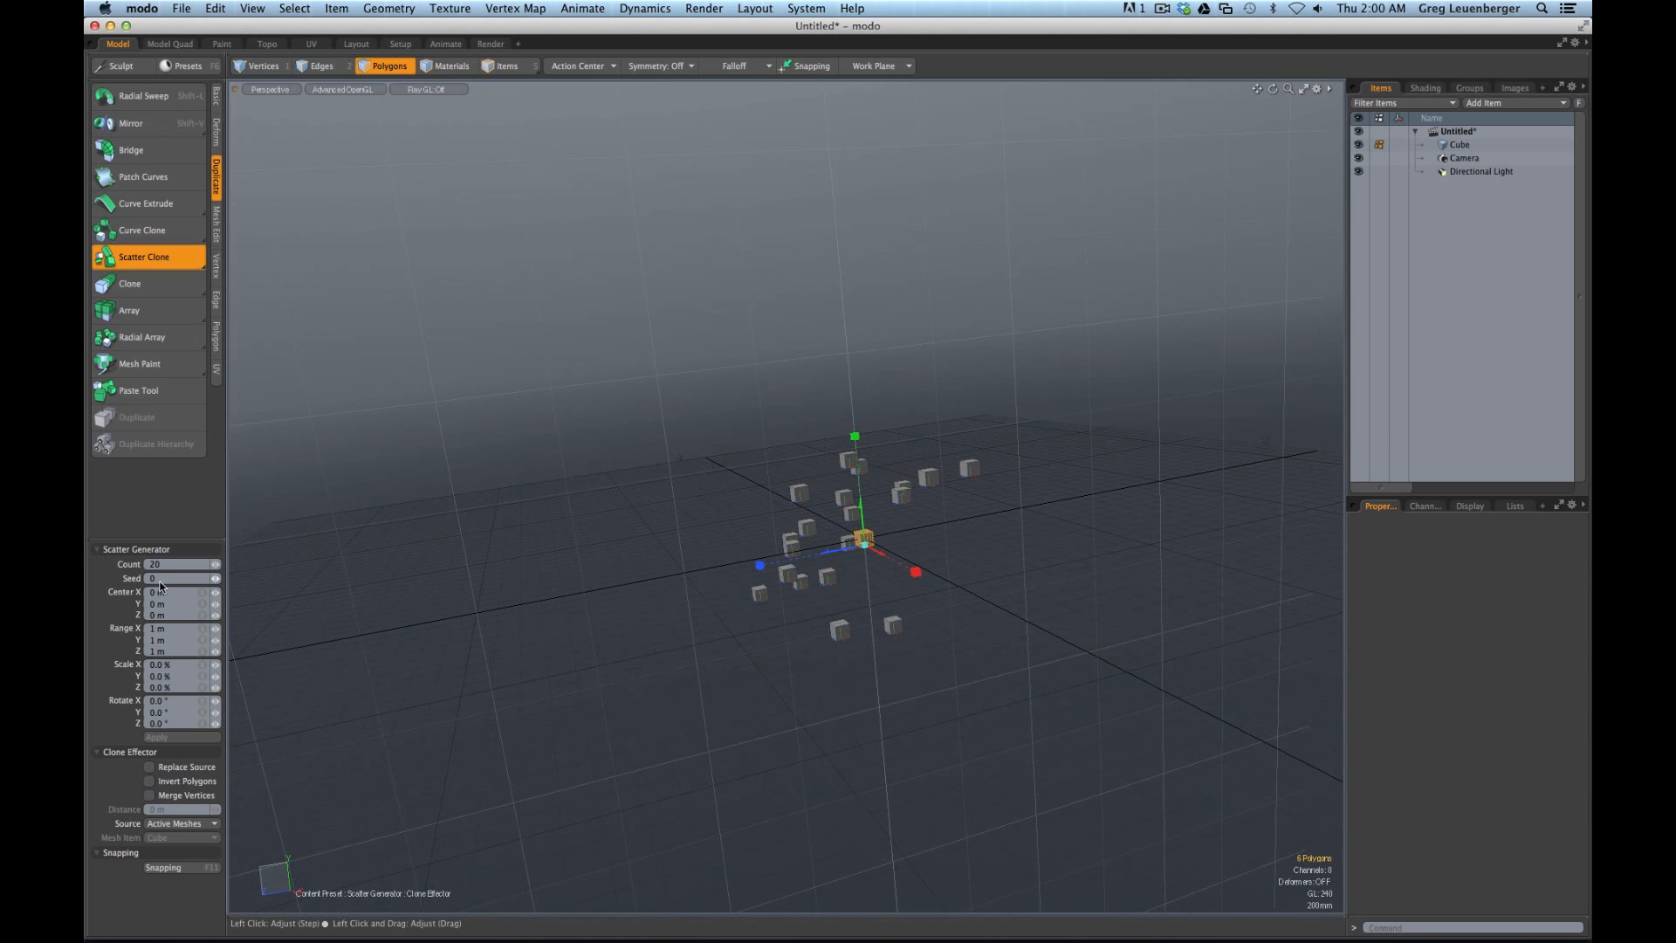
Raise the scatter count far above 20 to make a dense cloud of cubes, and finish the cloning with nothing selected
{"action": "left_click_drag", "start_coordinate": [214, 564], "coordinate": [785, 552]}
{"action": "mouse_move", "coordinate": [947, 543]}
{"action": "left_mouse_down", "text": "ctrl+alt"}
{"action": "mouse_move", "coordinate": [1175, 486]}
{"action": "mouse_move", "coordinate": [1075, 537]}
{"action": "left_mouse_up", "text": "ctrl+alt"}
{"action": "key", "text": "Escape"}
{"action": "key", "text": "Escape"}
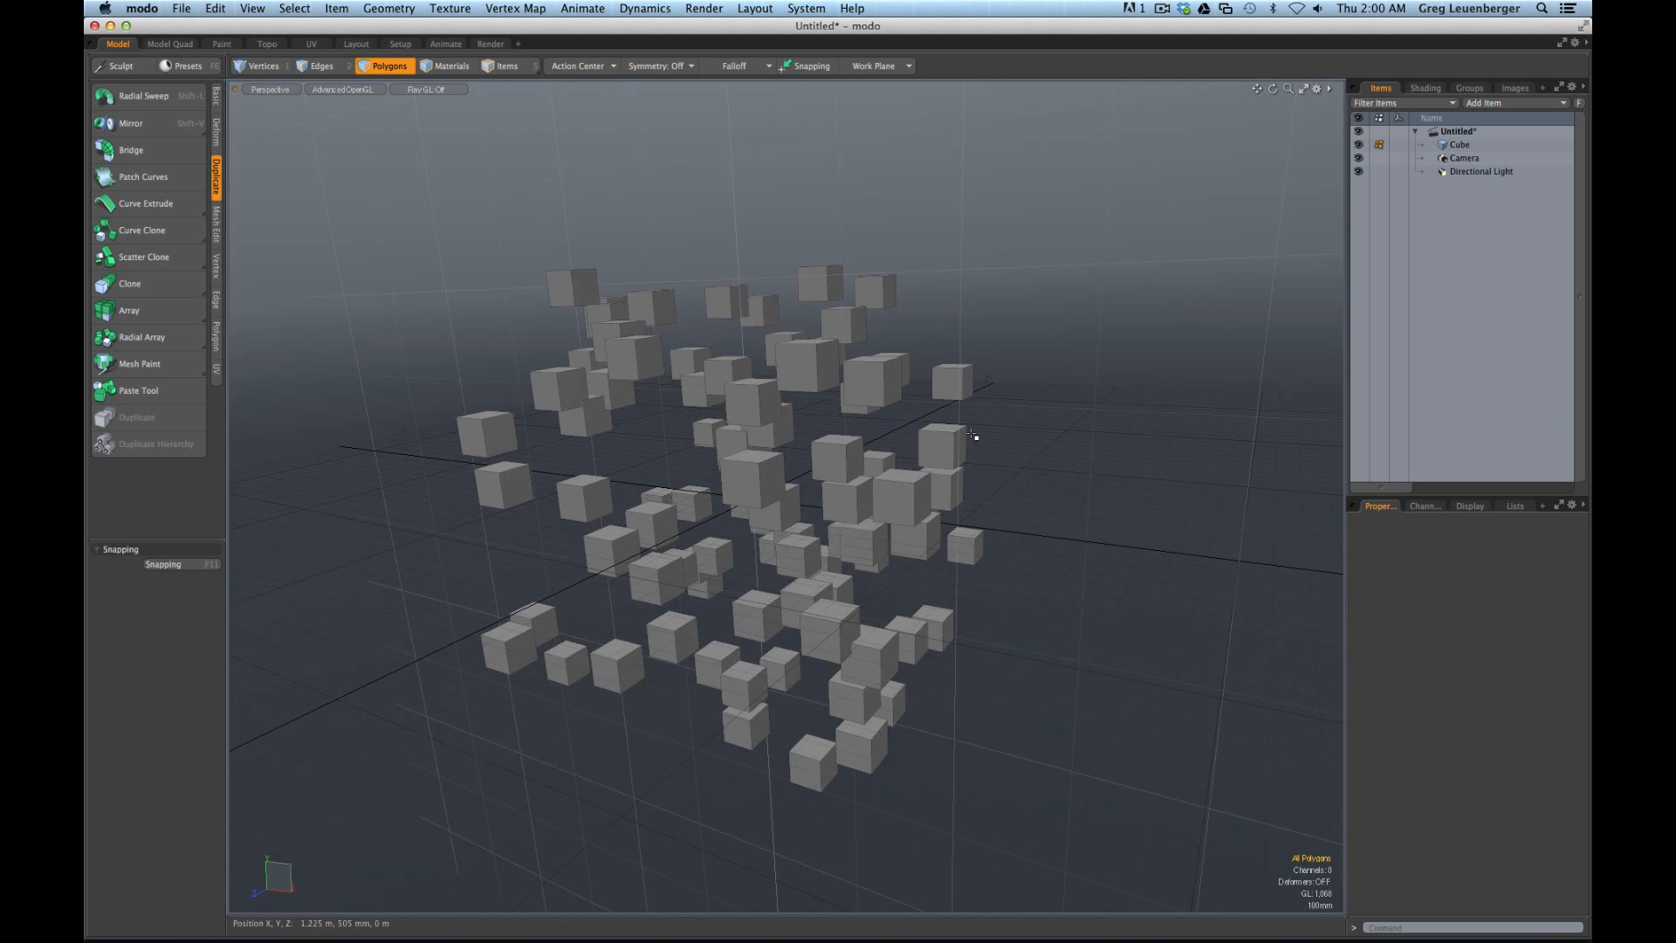
Select several cubes one after another to check that each is a separate part of the mesh, and clear the selection
{"action": "left_click", "coordinate": [644, 361]}
{"action": "left_click_drag", "start_coordinate": [629, 369], "coordinate": [696, 429], "text": "alt"}
{"action": "double_click", "coordinate": [730, 433]}
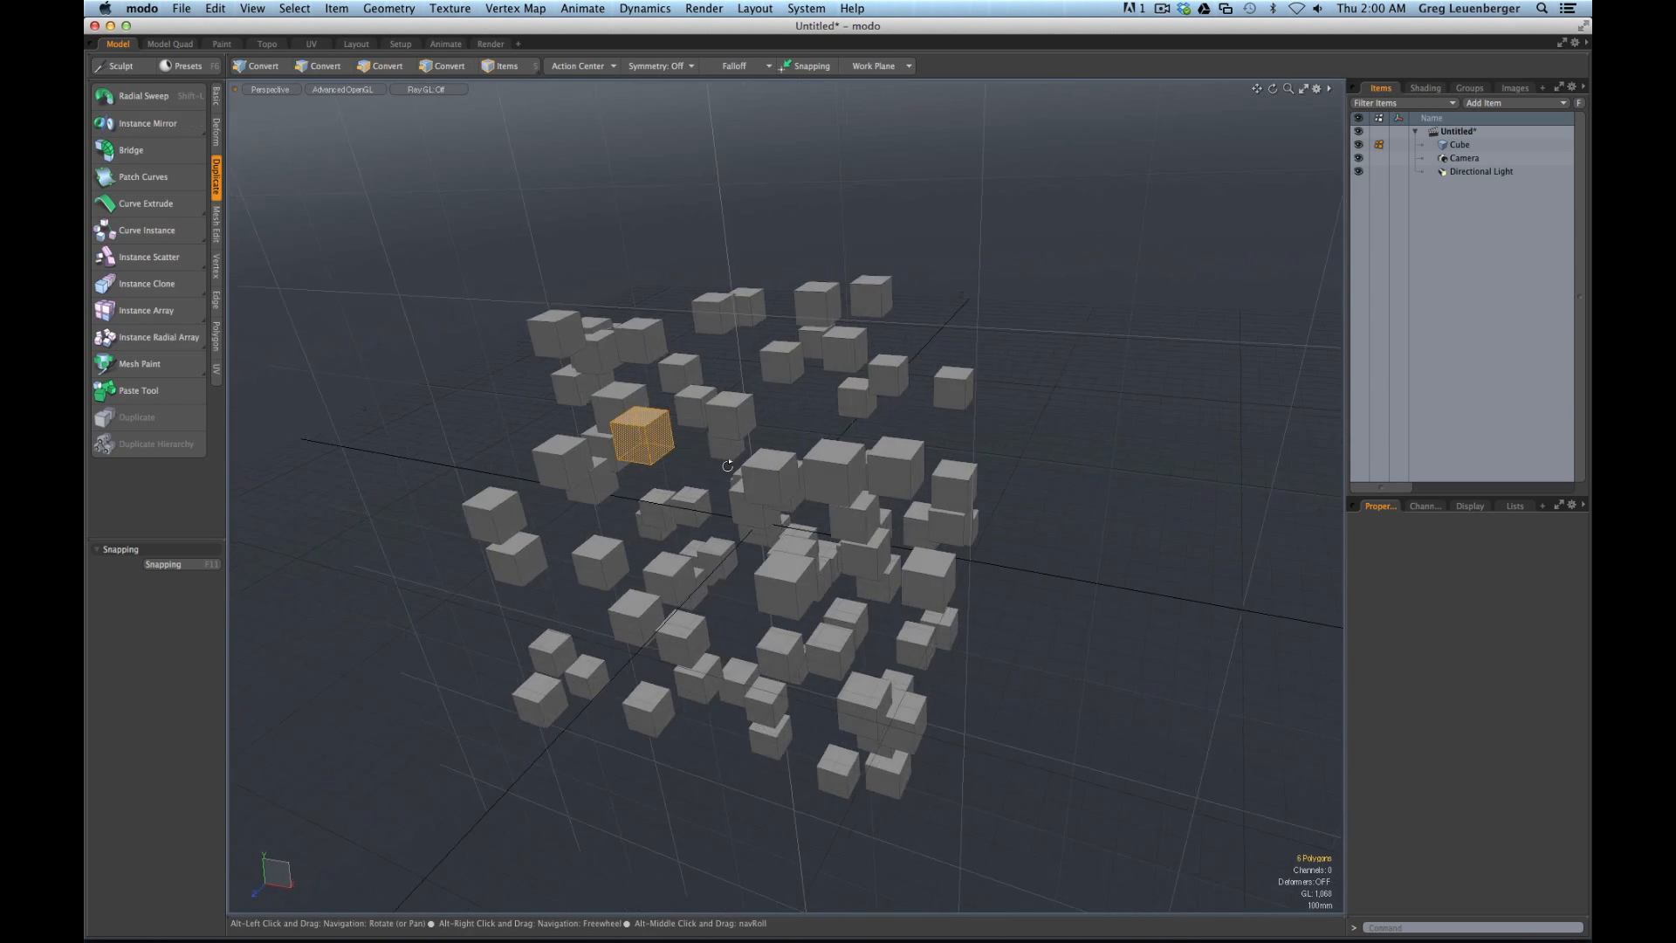
{"action": "double_click", "coordinate": [892, 485]}
{"action": "double_click", "coordinate": [953, 489]}
{"action": "double_click", "coordinate": [953, 393]}
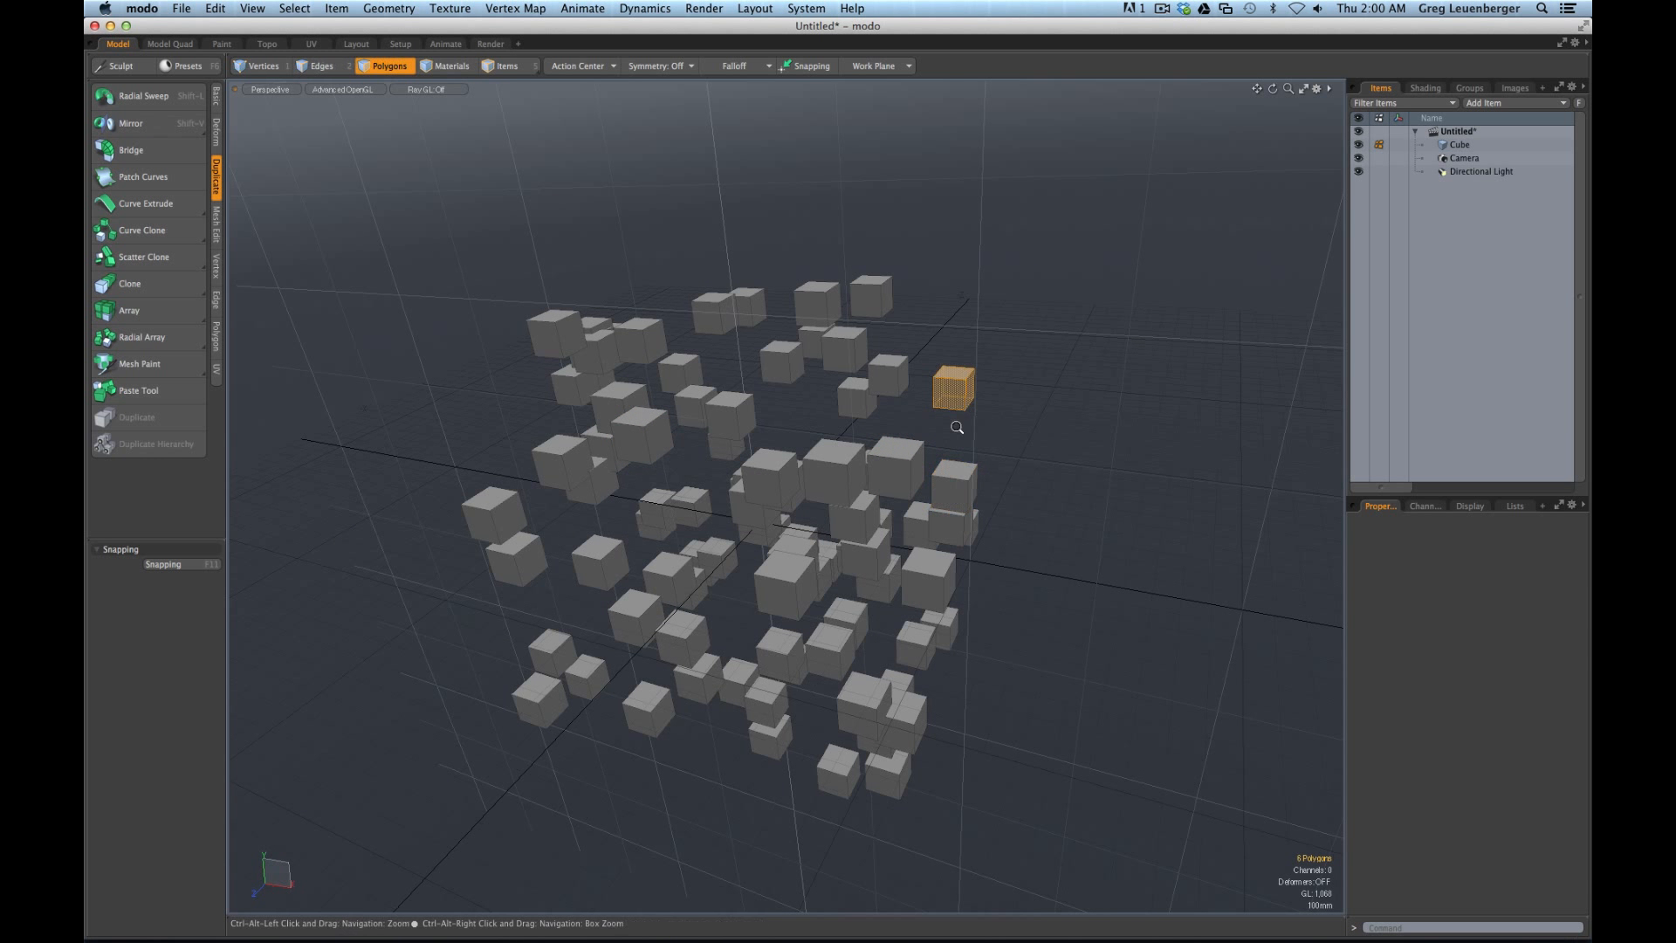
{"action": "left_click_drag", "start_coordinate": [957, 426], "coordinate": [974, 427], "text": "ctrl+alt"}
{"action": "left_click", "coordinate": [1132, 381]}
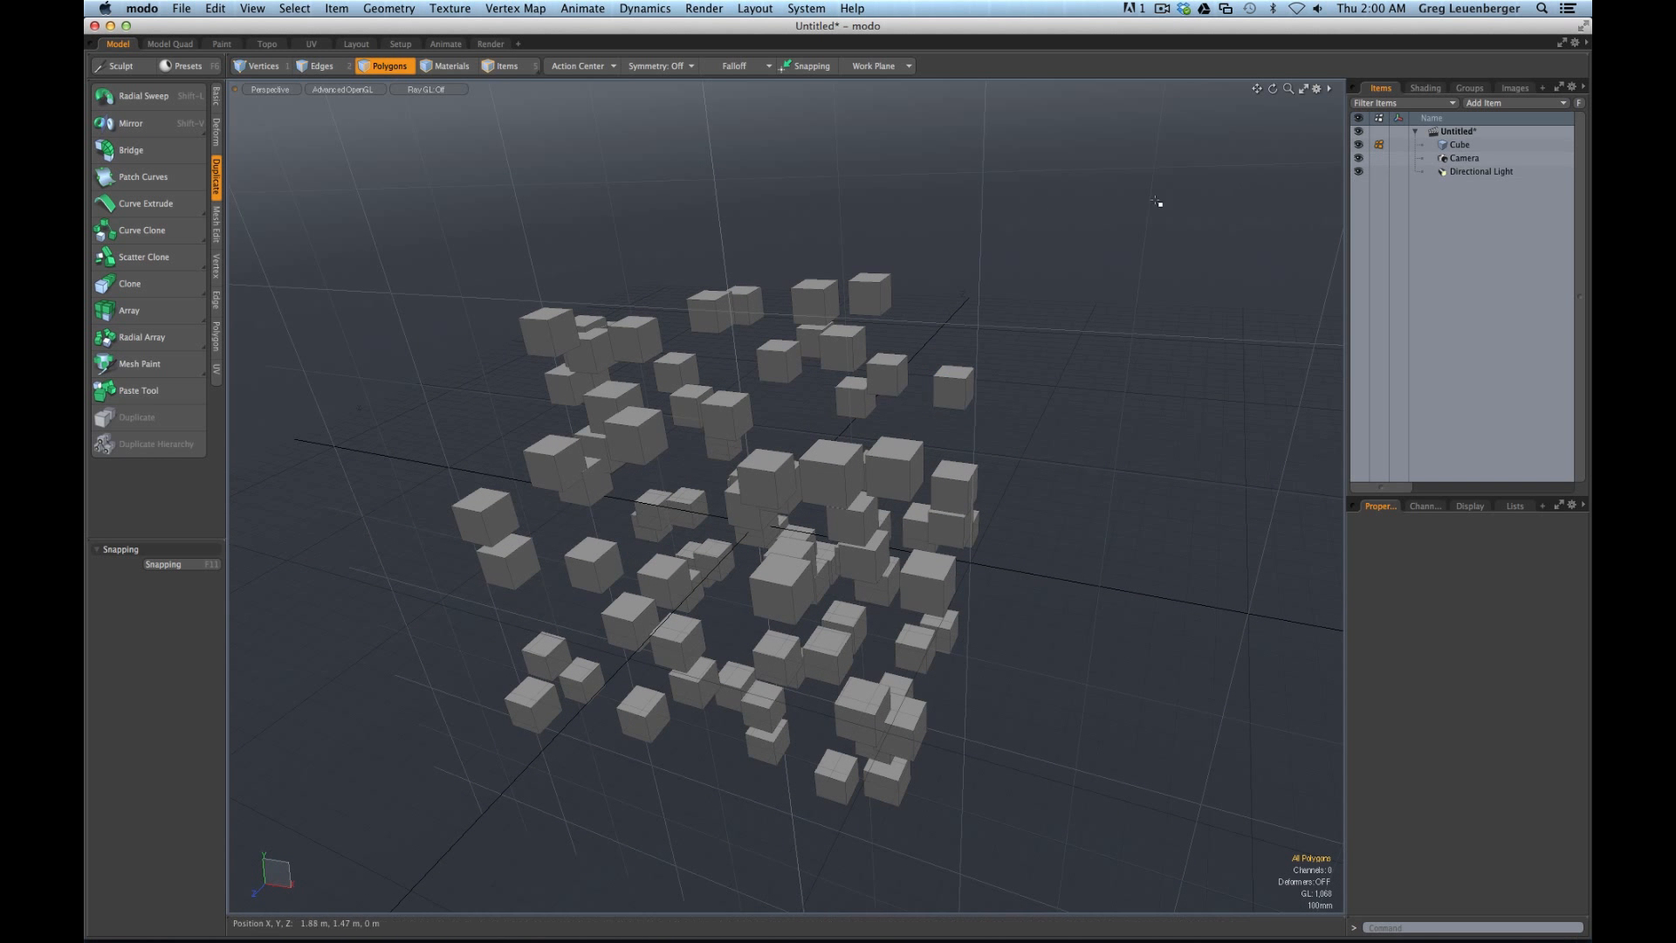
Assign a new material named cube to all polygons of the cube cloud
{"action": "mouse_move", "coordinate": [720, 170]}
{"action": "right_mouse_down"}
{"action": "mouse_move", "coordinate": [603, 908]}
{"action": "mouse_move", "coordinate": [1110, 175]}
{"action": "right_mouse_up"}
{"action": "type", "text": "mcube"}
{"action": "key", "text": "Return"}
{"action": "left_click", "coordinate": [949, 254]}
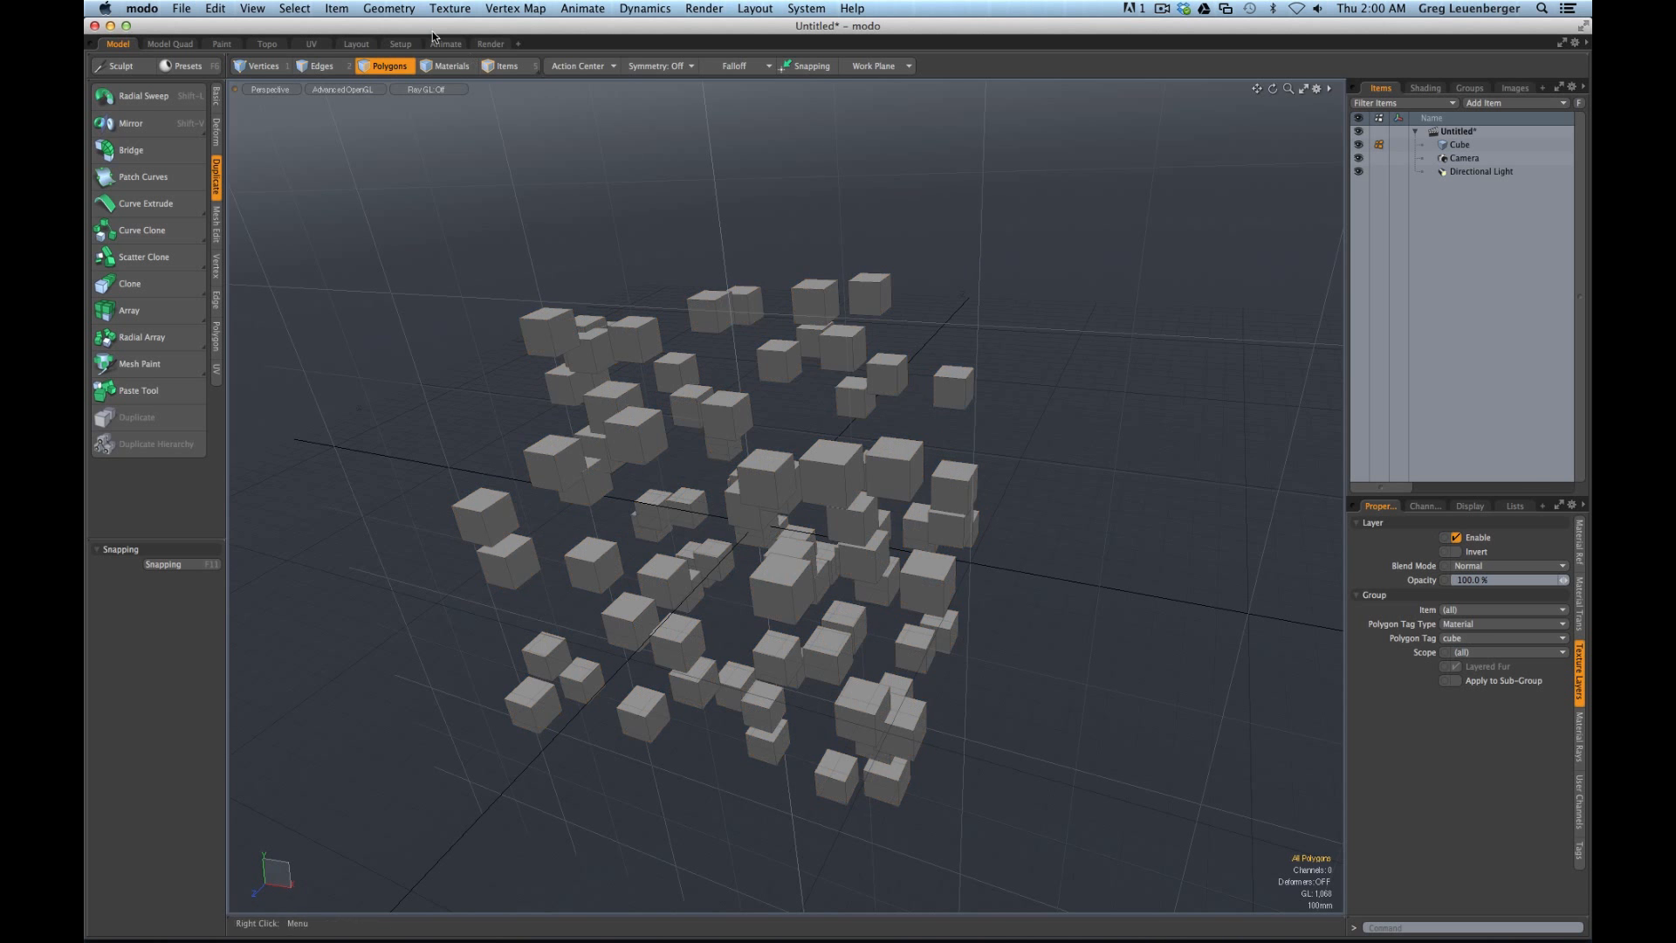
Switch to the Render layout and reposition the camera so it frames the whole cloud of cubes
{"action": "left_click", "coordinate": [487, 44]}
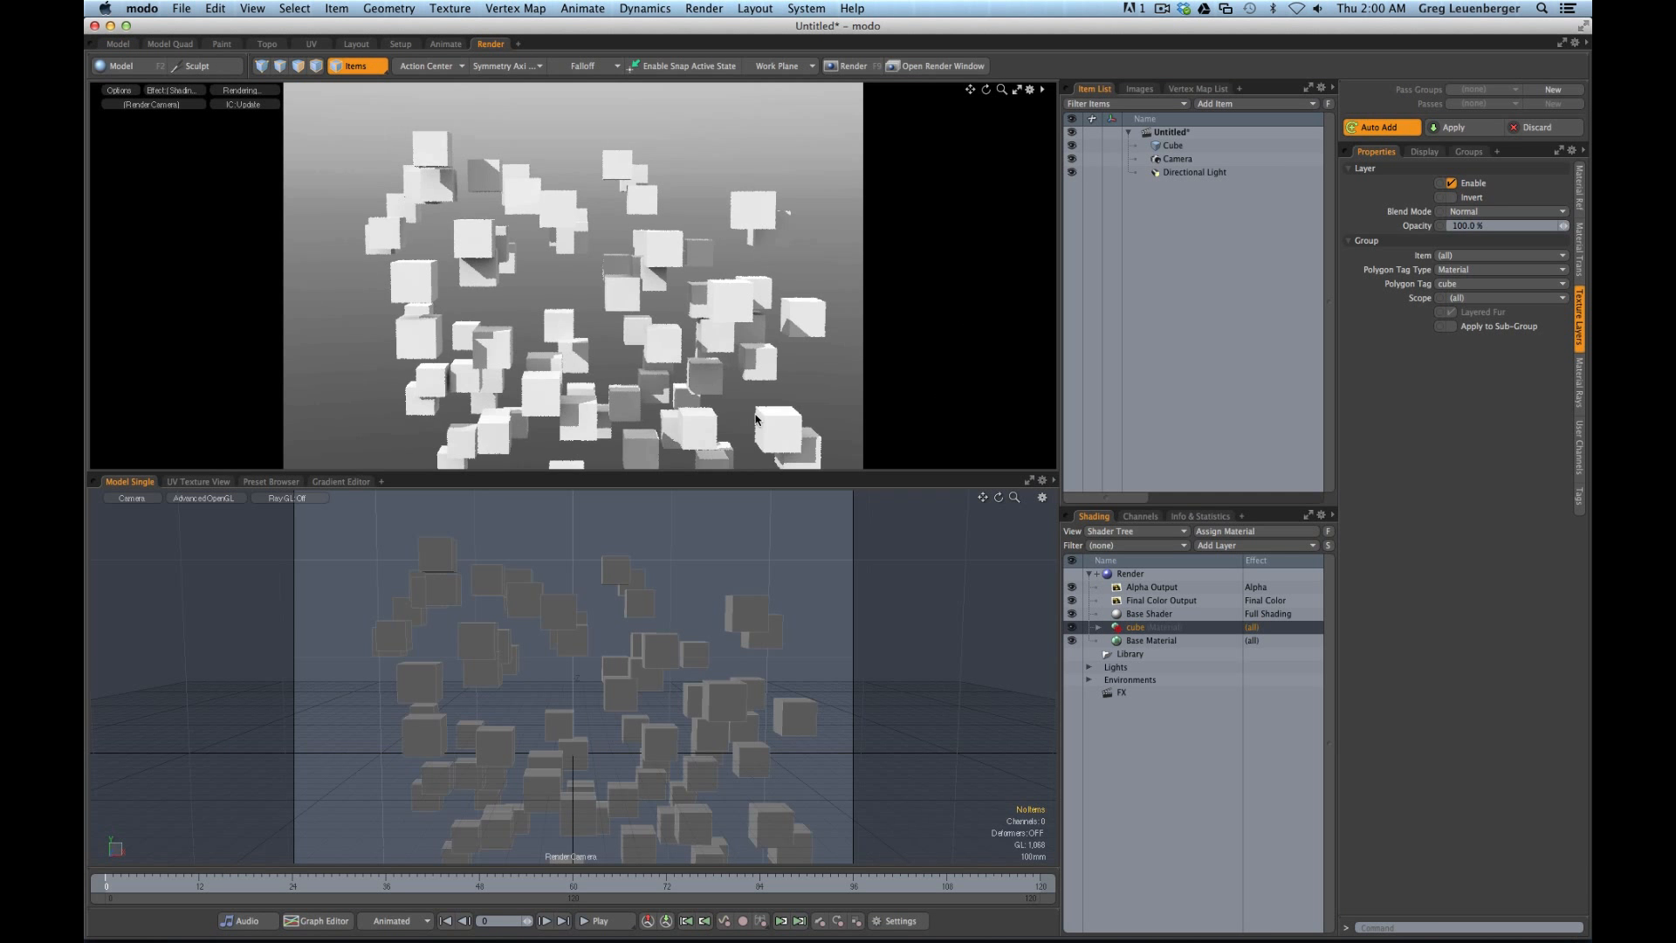
{"action": "left_click_drag", "start_coordinate": [573, 371], "coordinate": [651, 559], "text": "alt+shift"}
Add a Variation Texture to the cube material group and set its variation source to Mesh Part
{"action": "left_click", "coordinate": [1098, 627]}
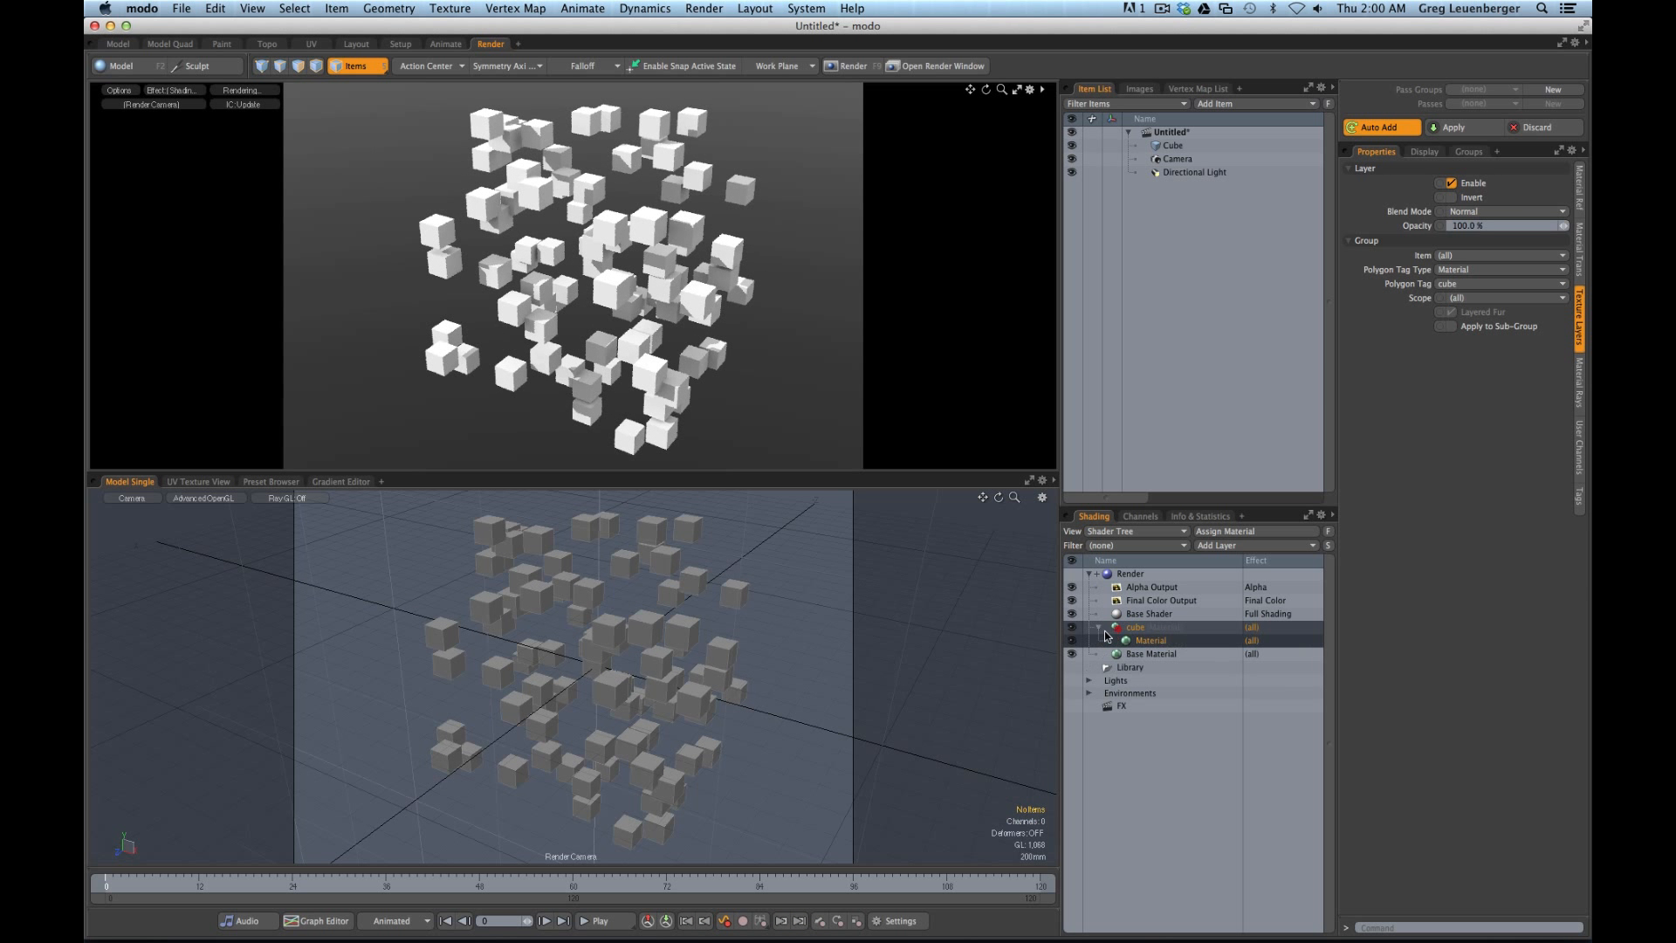
{"action": "left_click", "coordinate": [1226, 550]}
{"action": "mouse_move", "coordinate": [1230, 615]}
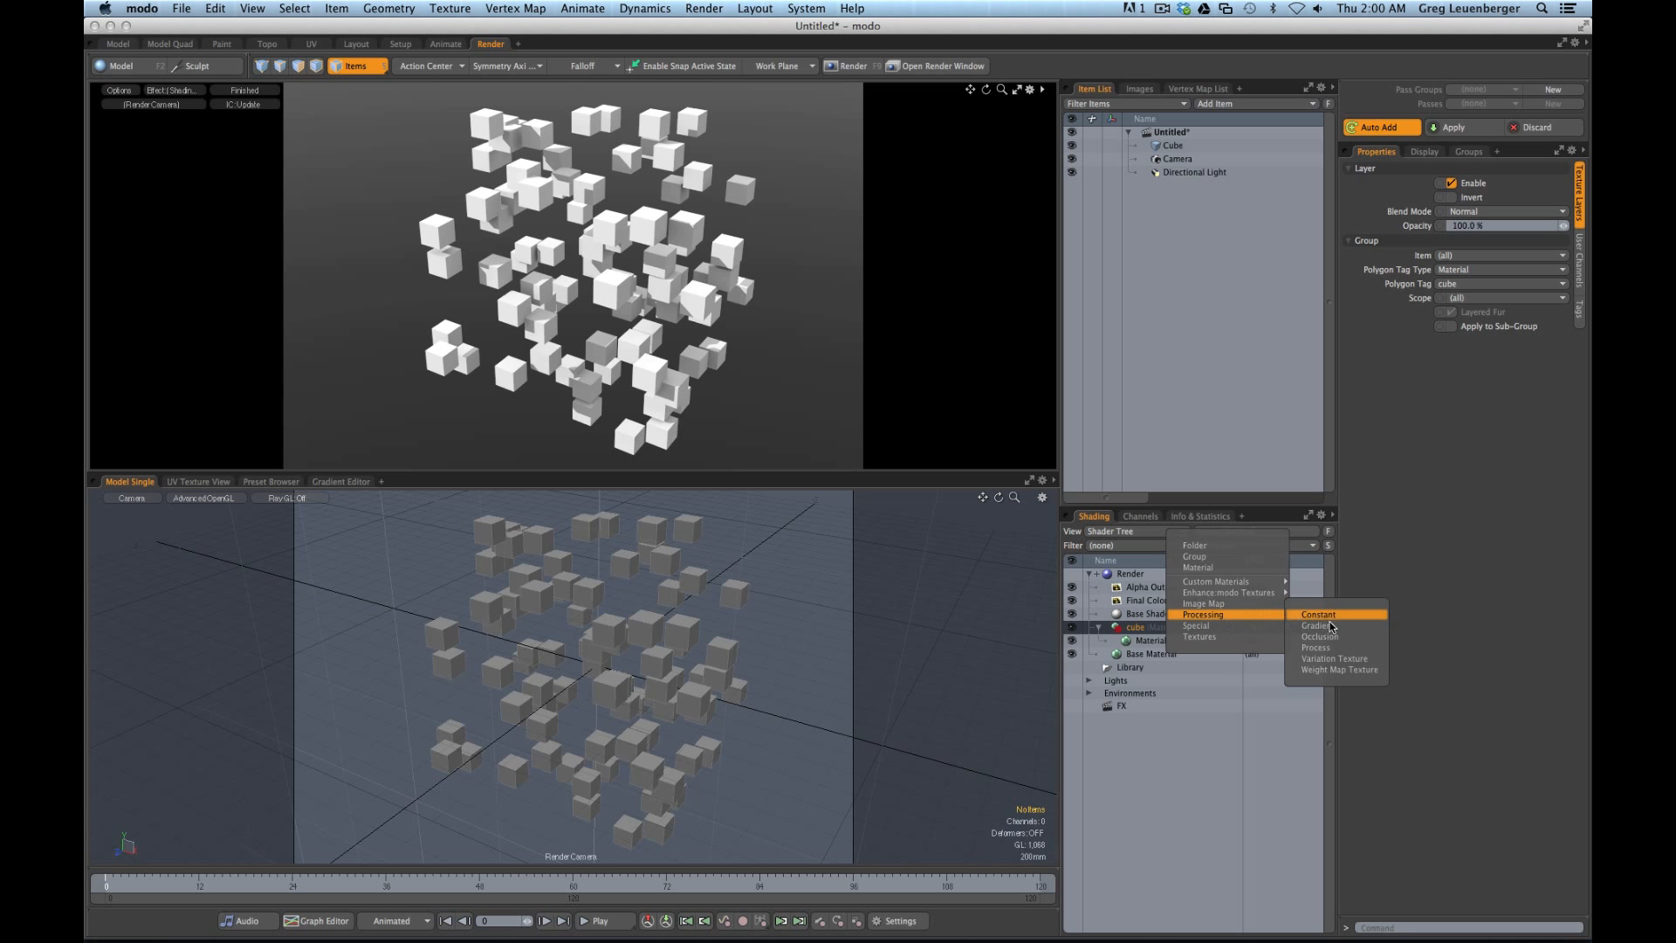
{"action": "left_click", "coordinate": [1335, 658]}
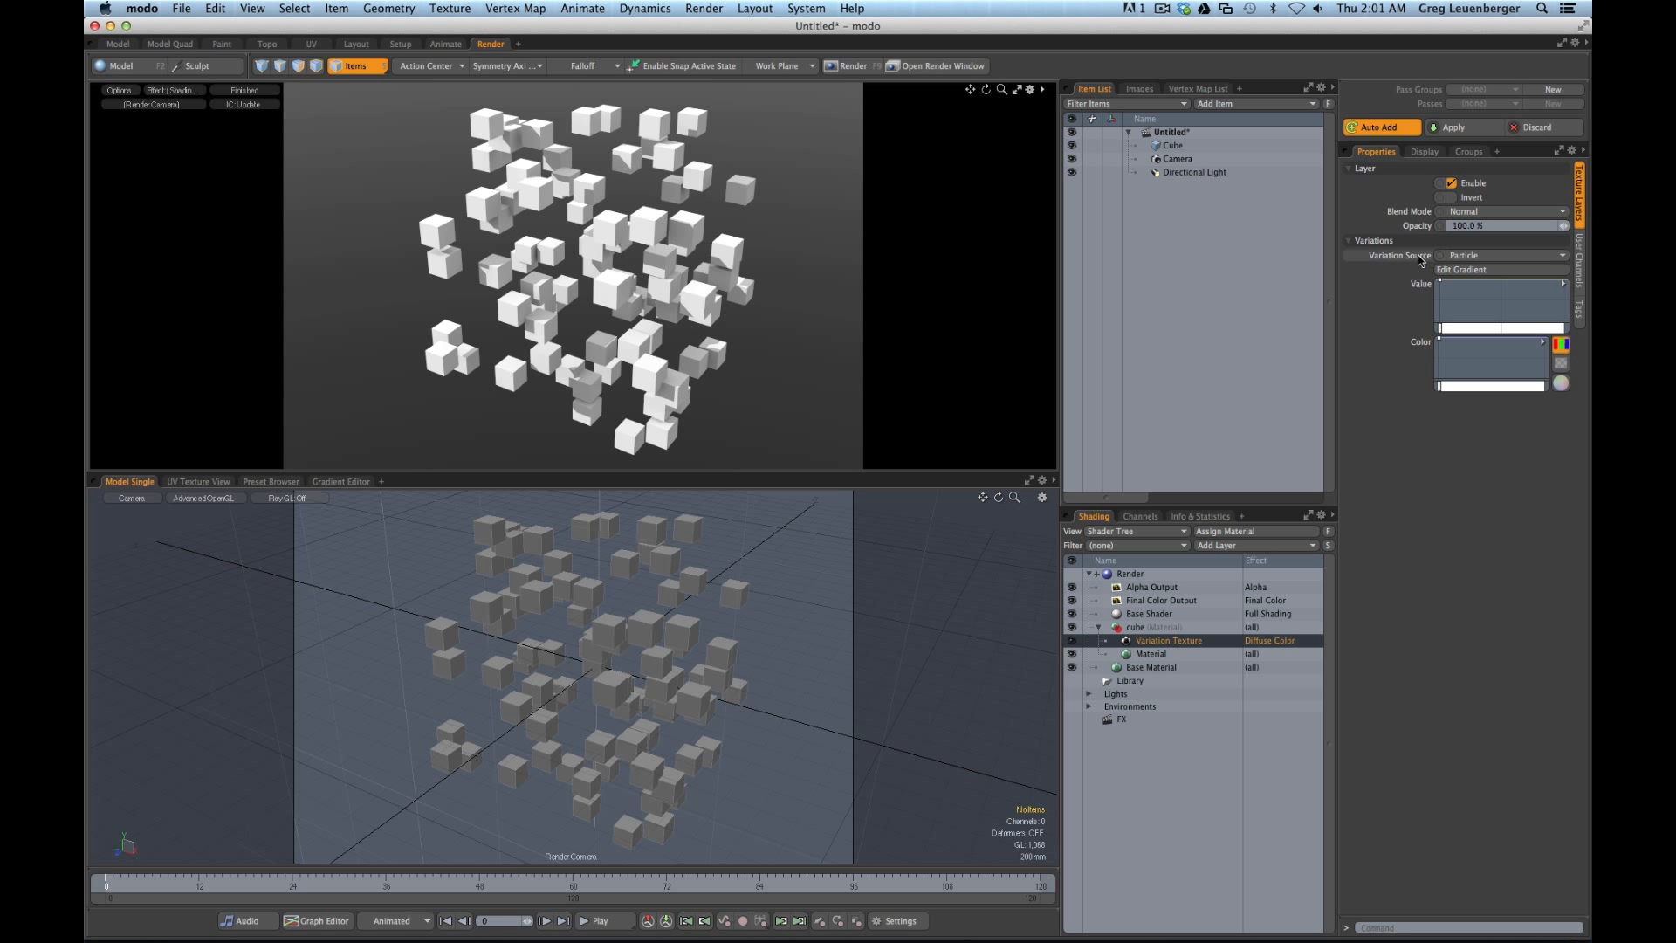
{"action": "left_click", "coordinate": [1475, 259]}
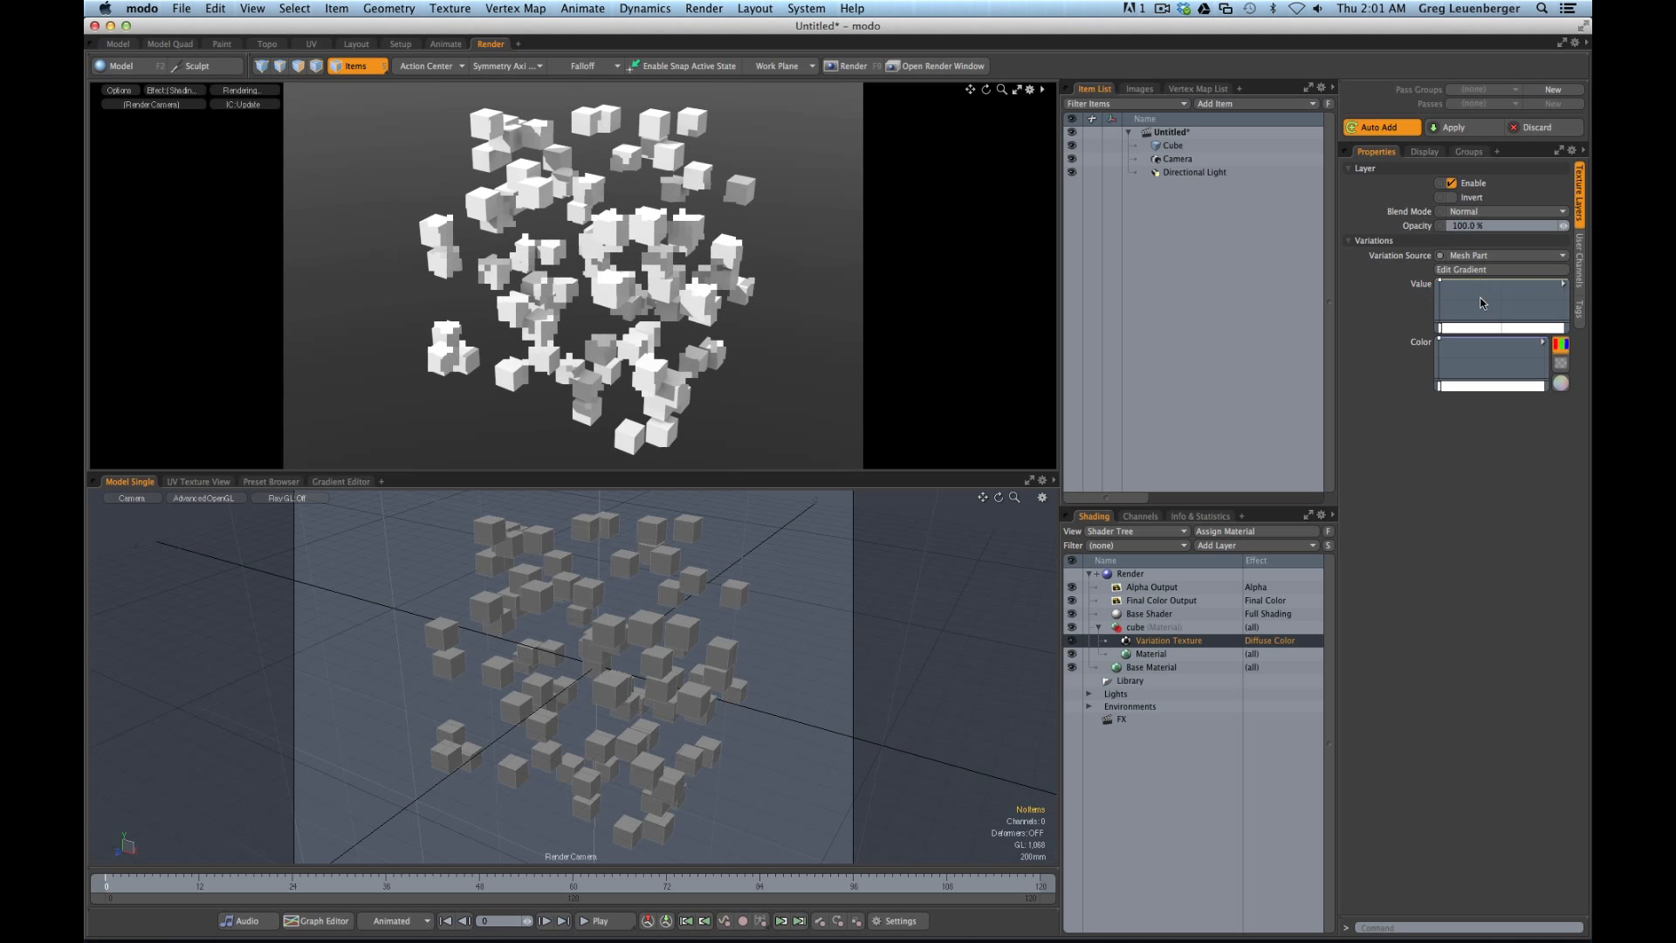
Add five keys across the Variation Texture's color gradient and color the last one pinkish red
{"action": "middle_click", "coordinate": [1455, 386]}
{"action": "middle_click", "coordinate": [1473, 386]}
{"action": "middle_click", "coordinate": [1491, 386]}
{"action": "middle_click", "coordinate": [1513, 386]}
{"action": "middle_click", "coordinate": [1527, 385]}
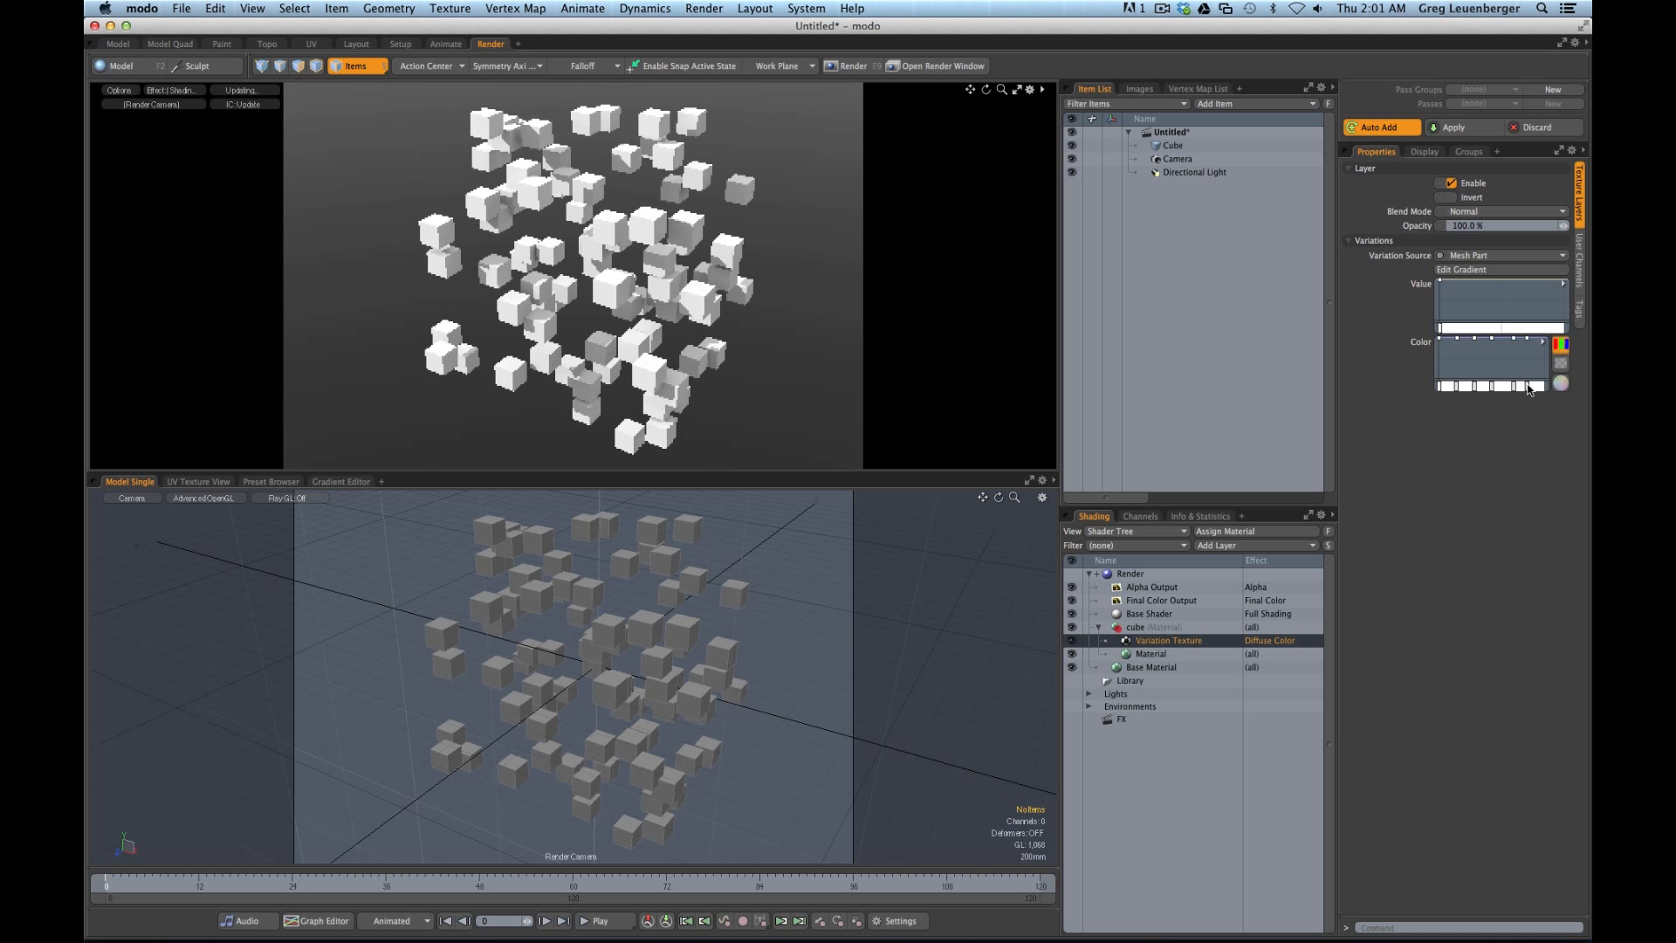
{"action": "left_click", "coordinate": [1560, 383]}
{"action": "left_click_drag", "start_coordinate": [1275, 494], "coordinate": [1343, 553]}
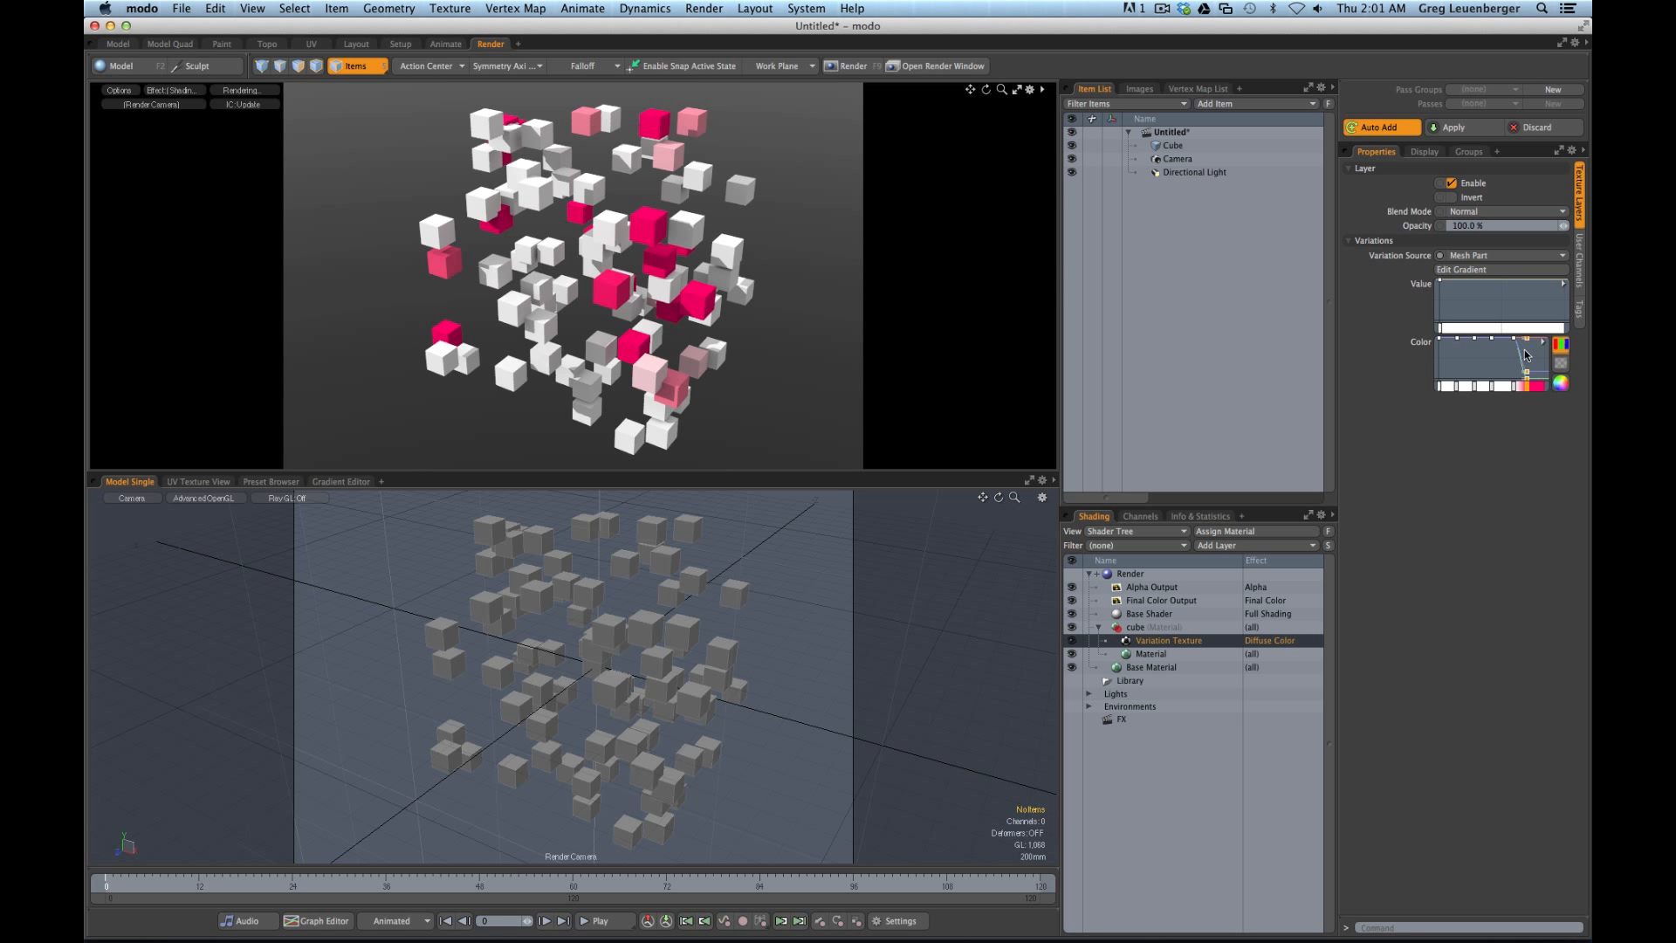
Open the color gradient for detailed editing and color the key at input 17 green and the one at 12 cyan
{"action": "left_click", "coordinate": [1470, 270]}
{"action": "left_click_drag", "start_coordinate": [961, 344], "coordinate": [1243, 351]}
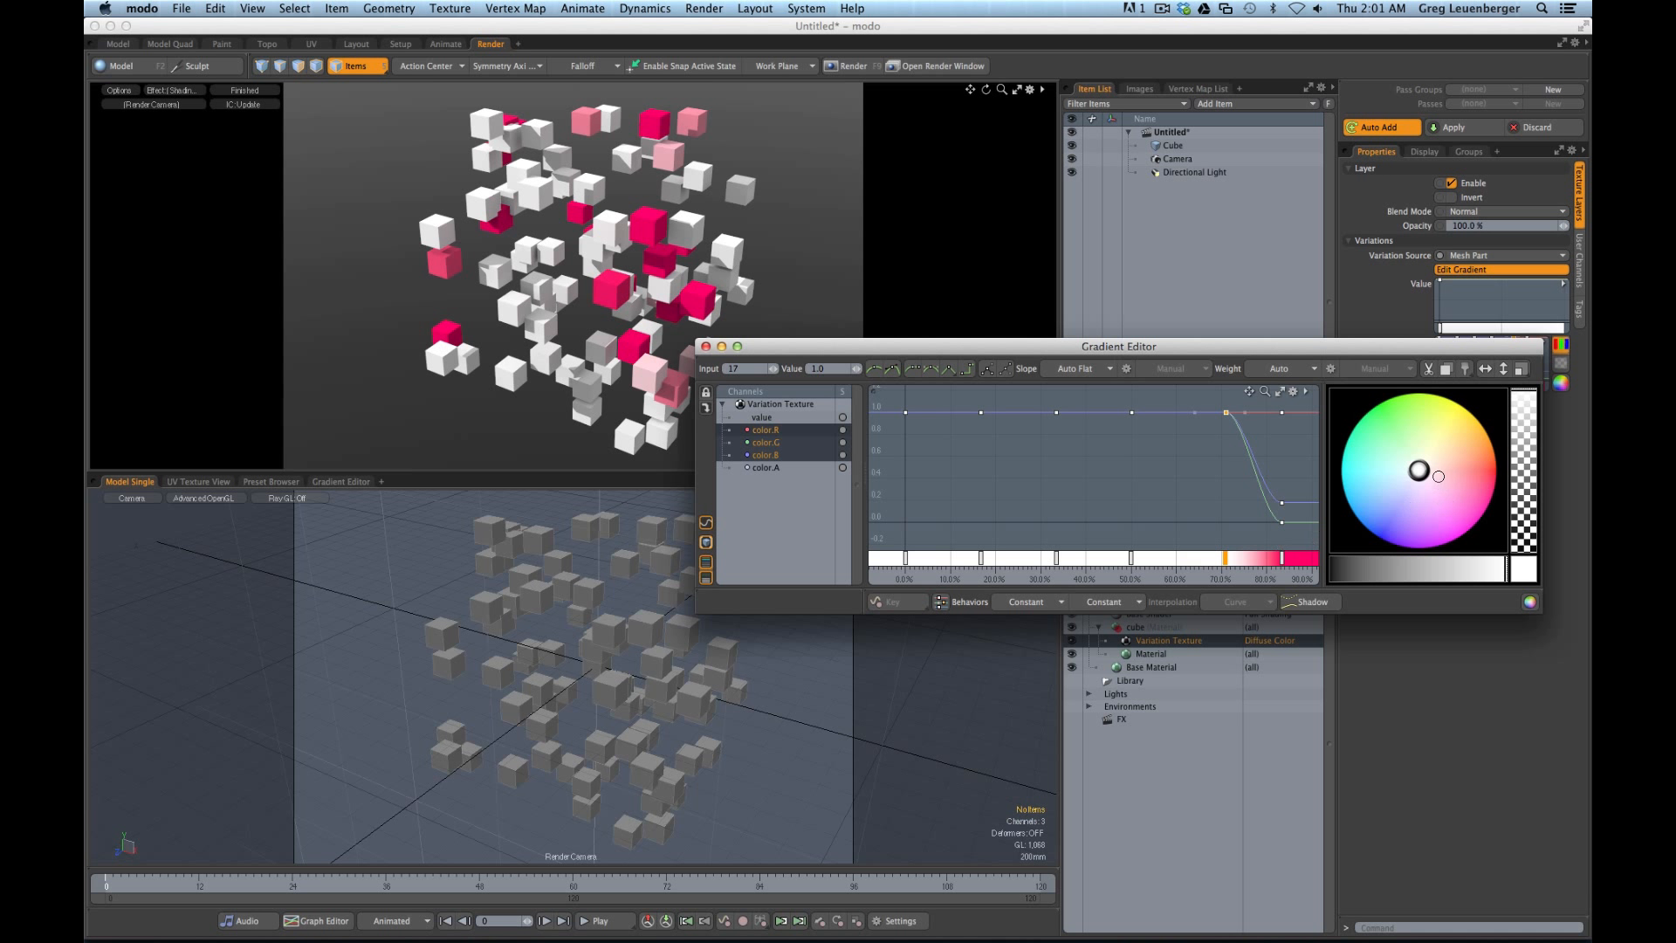
{"action": "left_click_drag", "start_coordinate": [1433, 478], "coordinate": [1402, 394]}
{"action": "left_click", "coordinate": [1131, 558]}
{"action": "left_click_drag", "start_coordinate": [1415, 471], "coordinate": [1341, 487]}
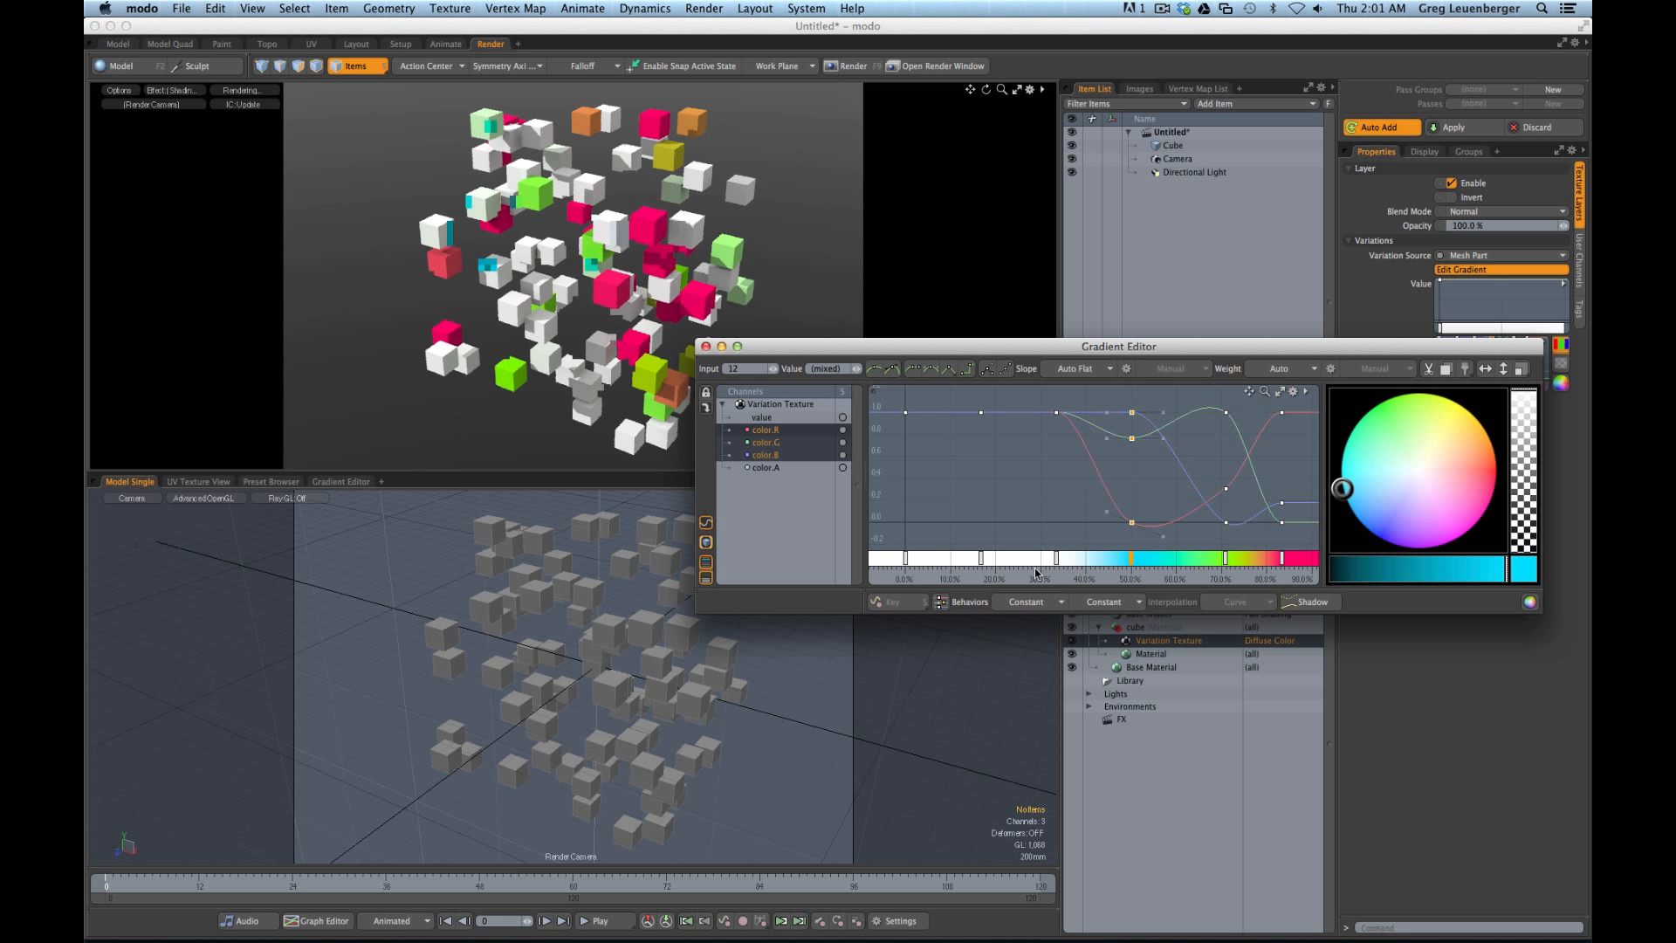
Color the gradient key at input 8 yellow, the next lower key red and the key at input 0 teal
{"action": "left_click", "coordinate": [1056, 557]}
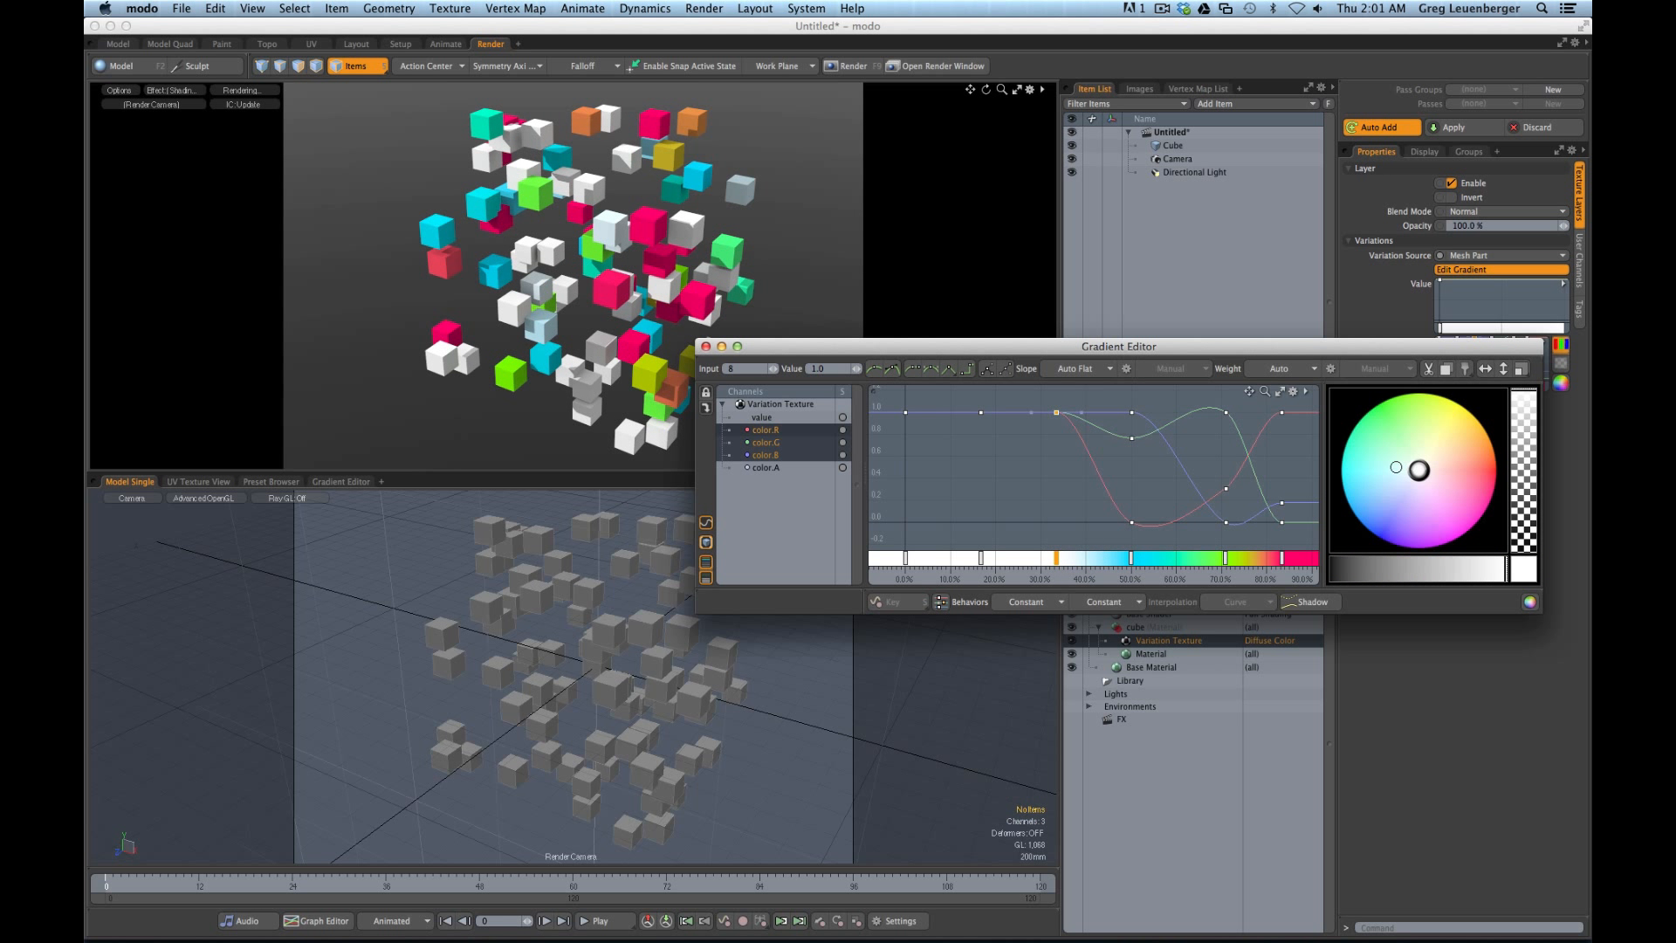
{"action": "left_click_drag", "start_coordinate": [1414, 468], "coordinate": [1465, 407]}
{"action": "left_click", "coordinate": [981, 557]}
{"action": "left_click_drag", "start_coordinate": [1462, 495], "coordinate": [1347, 435]}
{"action": "left_click", "coordinate": [906, 558]}
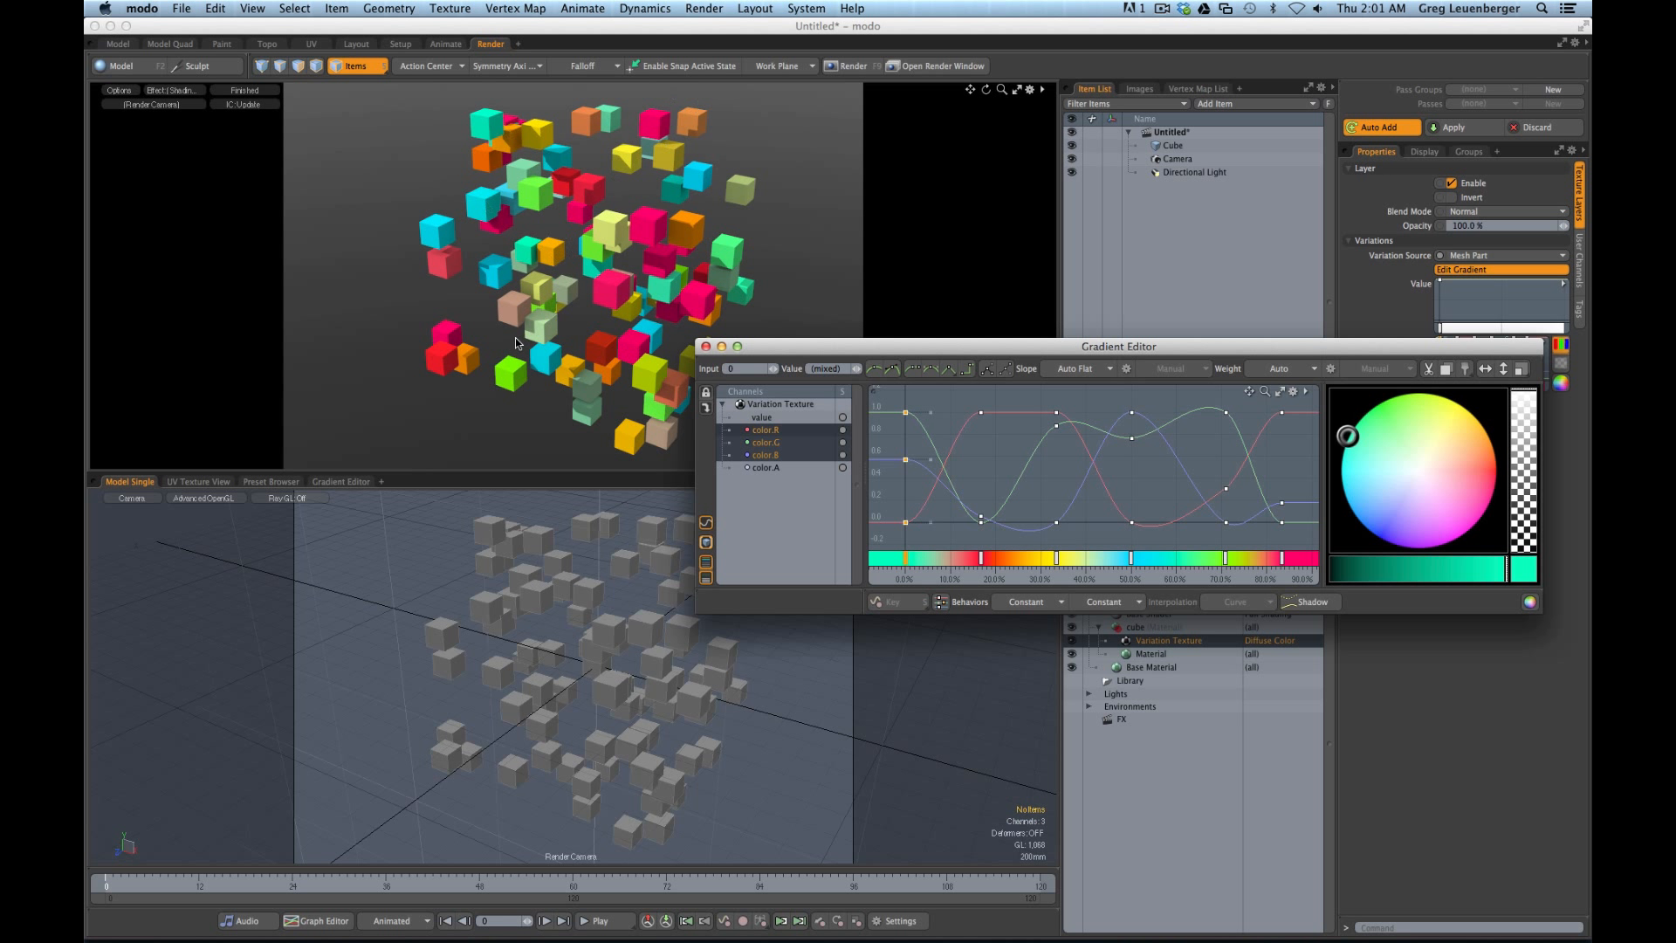
Try Stepped slopes on all color keys, set them to Auto instead, and close the Gradient Editor
{"action": "left_click_drag", "start_coordinate": [908, 338], "coordinate": [979, 424]}
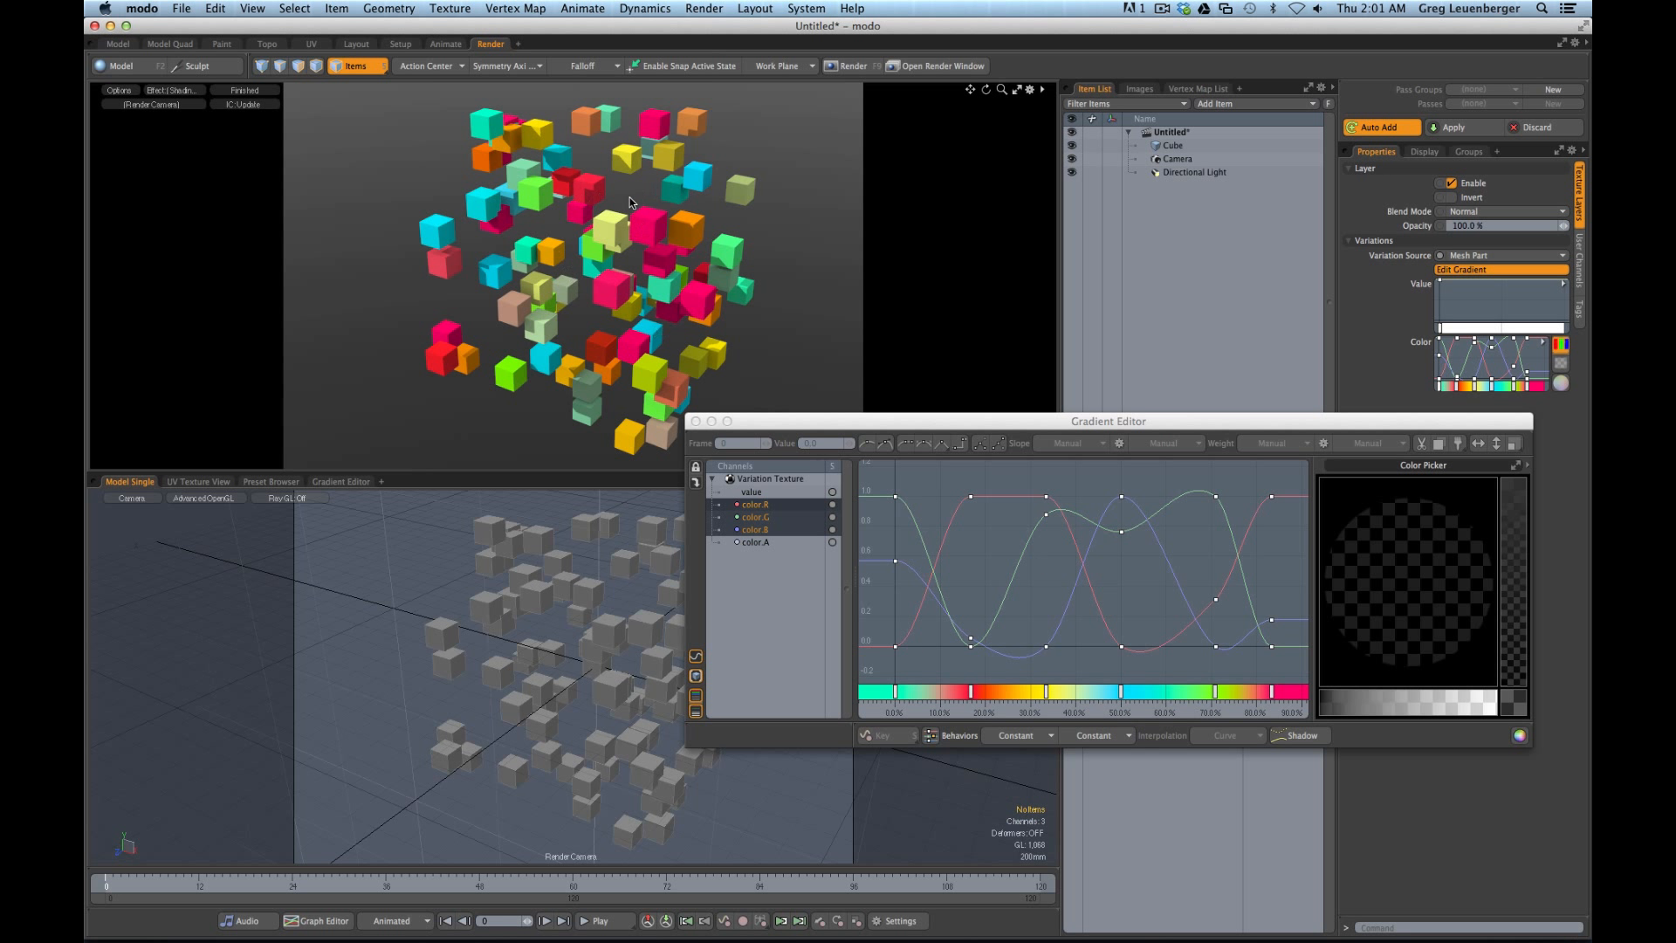
{"action": "left_click_drag", "start_coordinate": [878, 694], "coordinate": [1326, 694]}
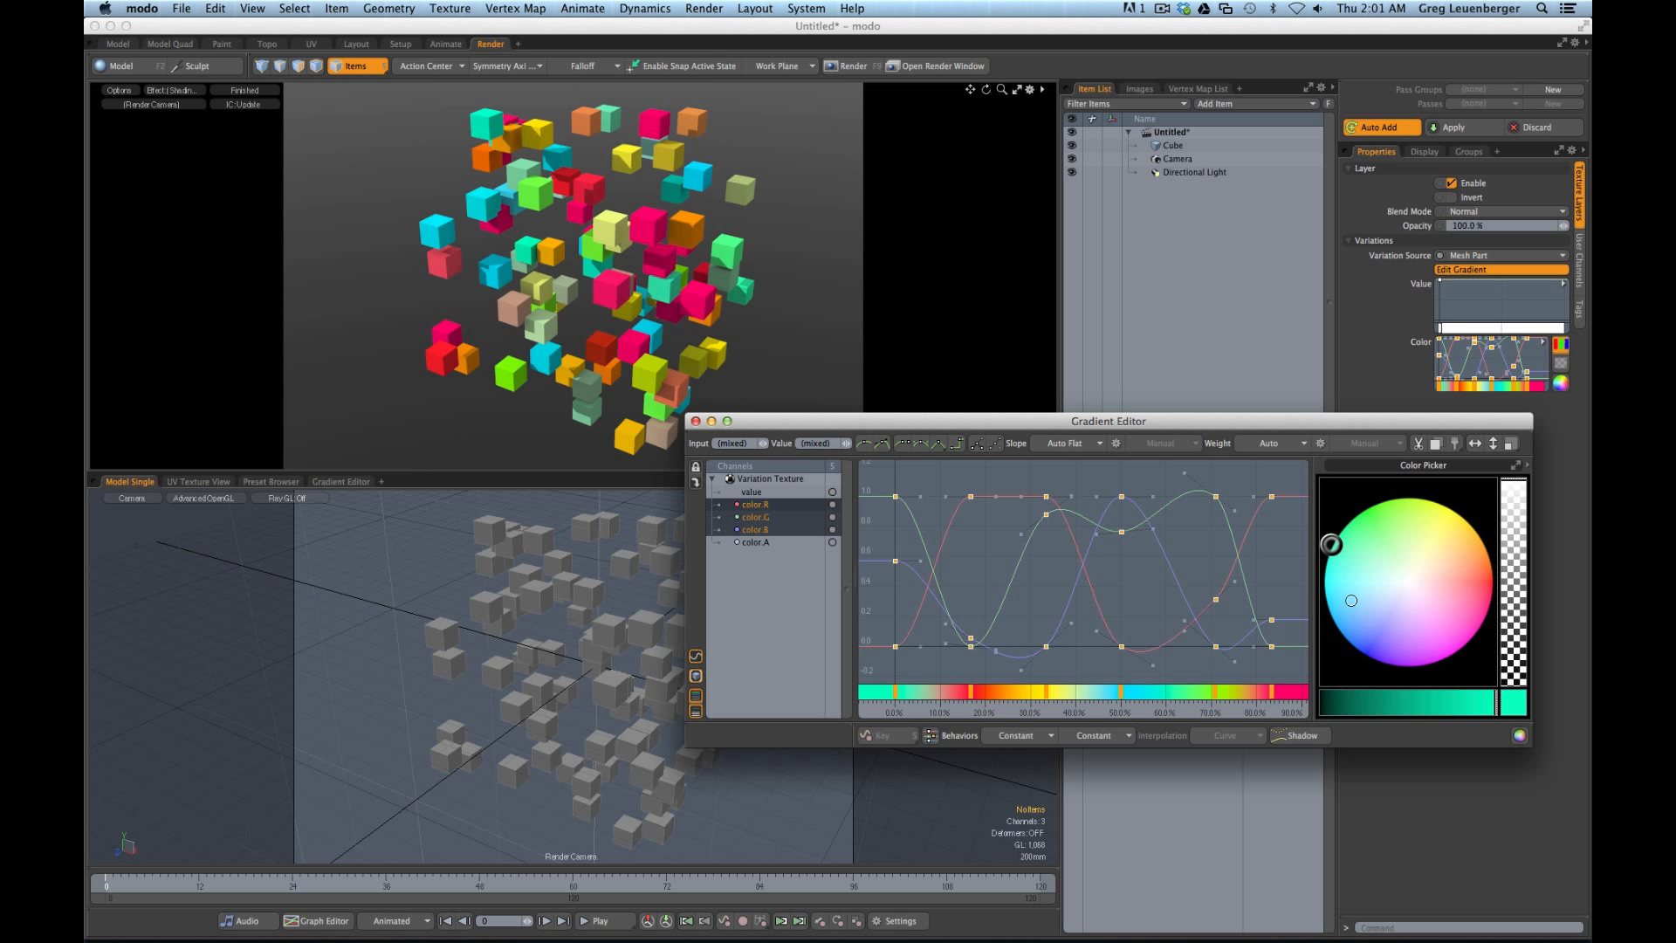
{"action": "left_click", "coordinate": [934, 444]}
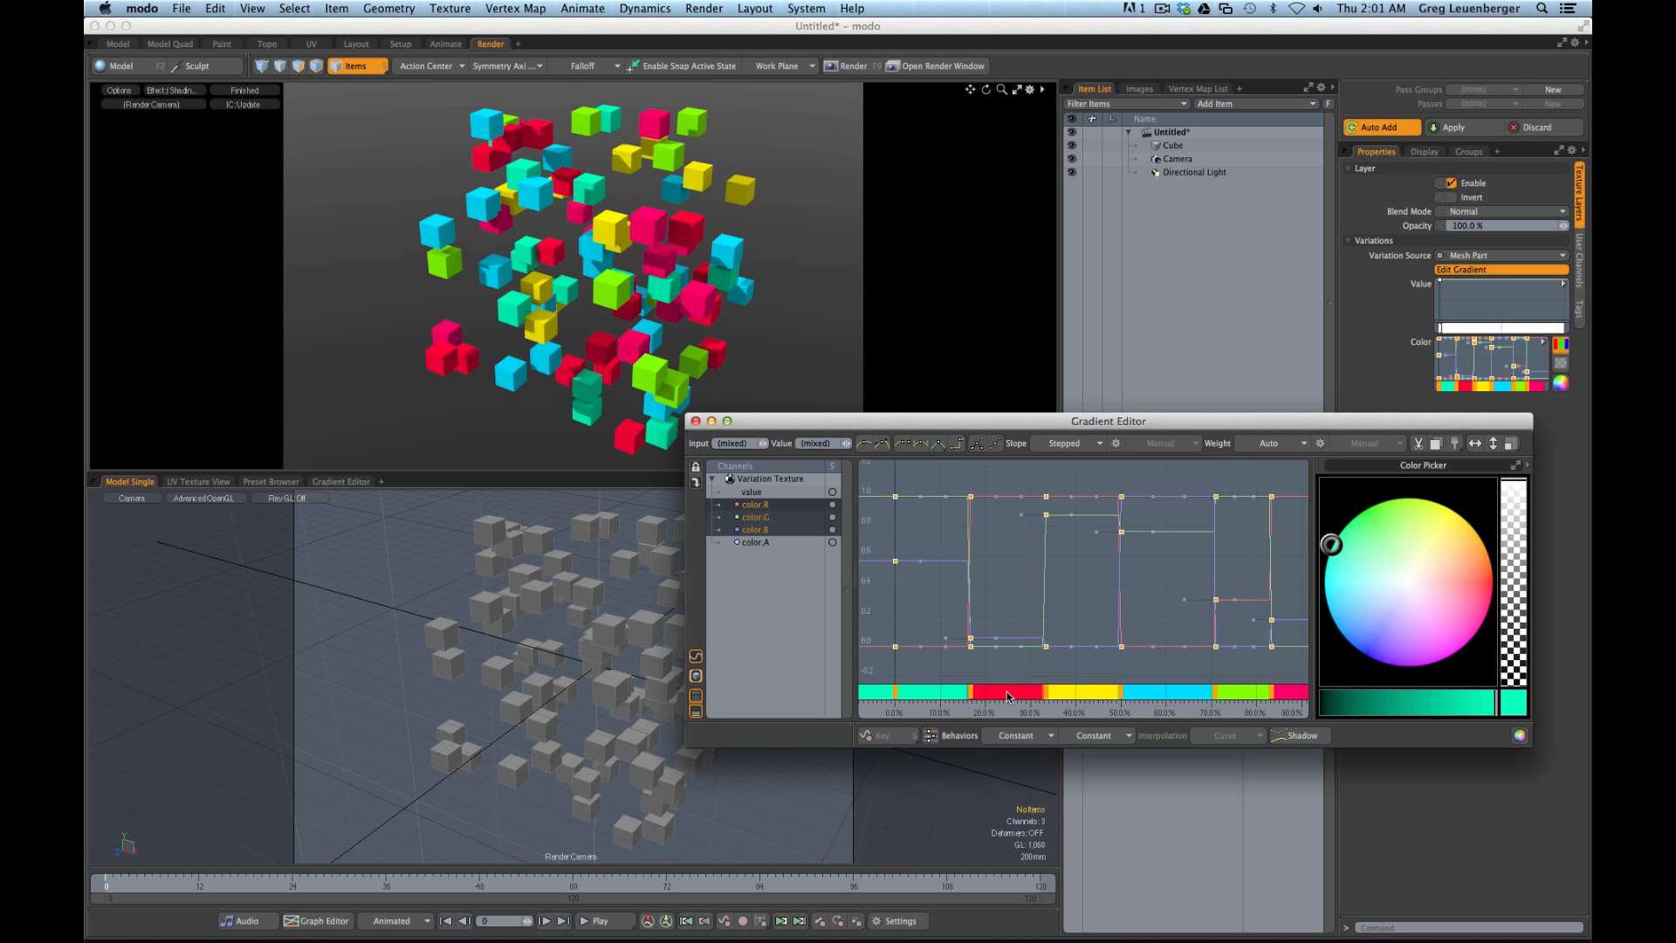
{"action": "left_click", "coordinate": [872, 443]}
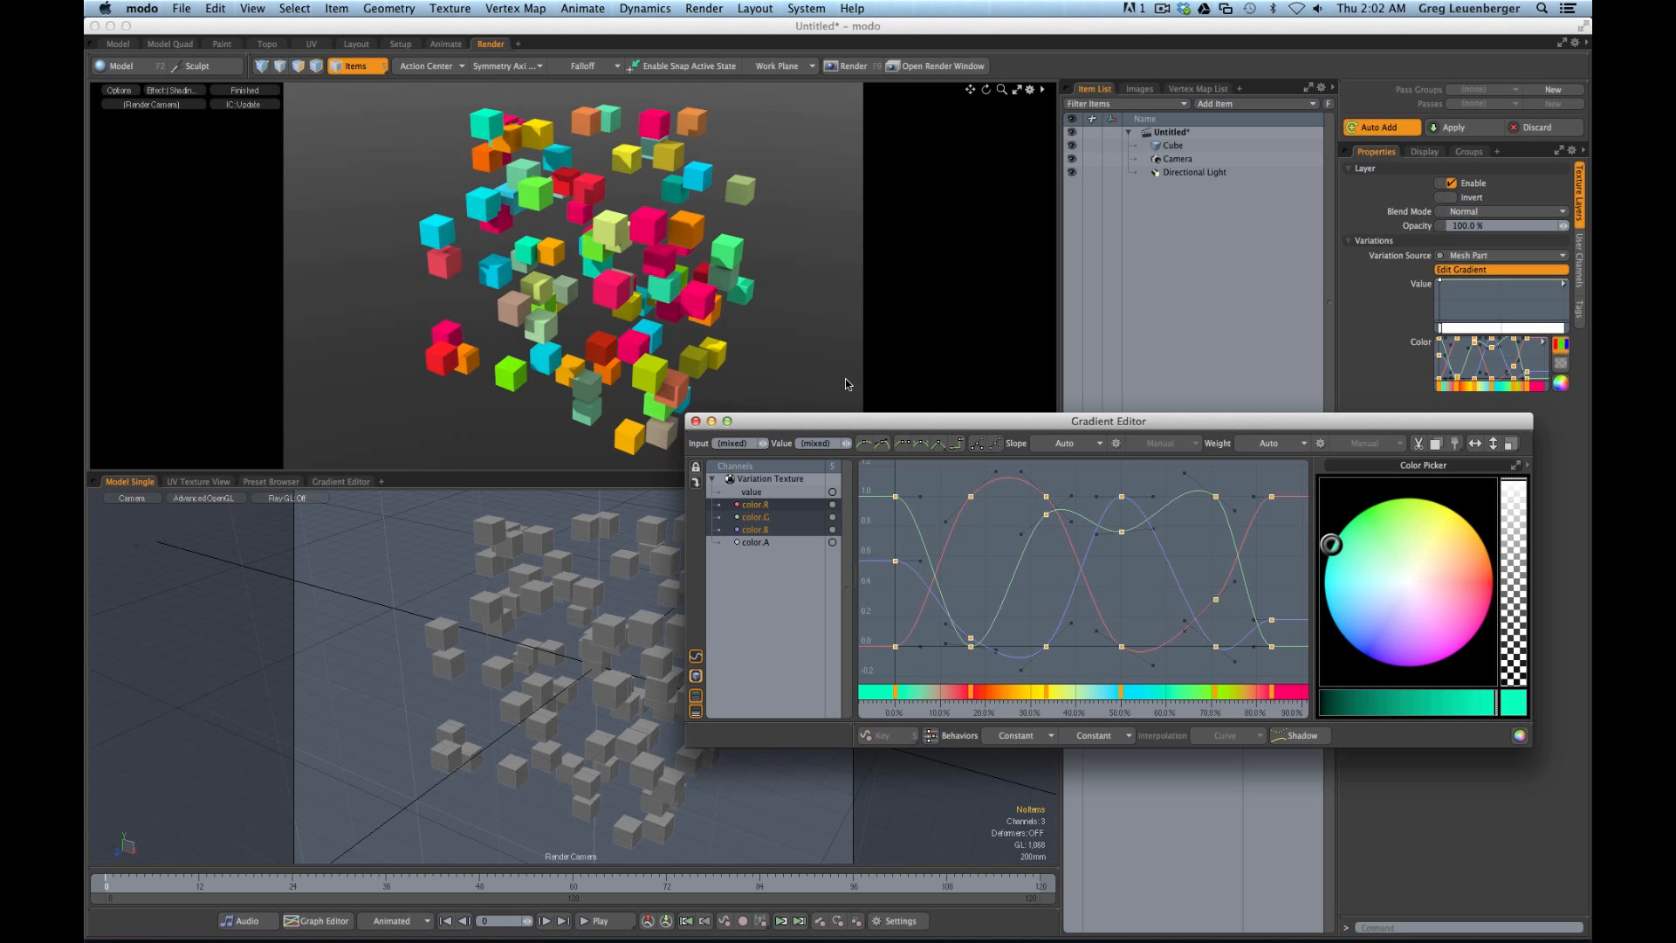
{"action": "left_click", "coordinate": [696, 421]}
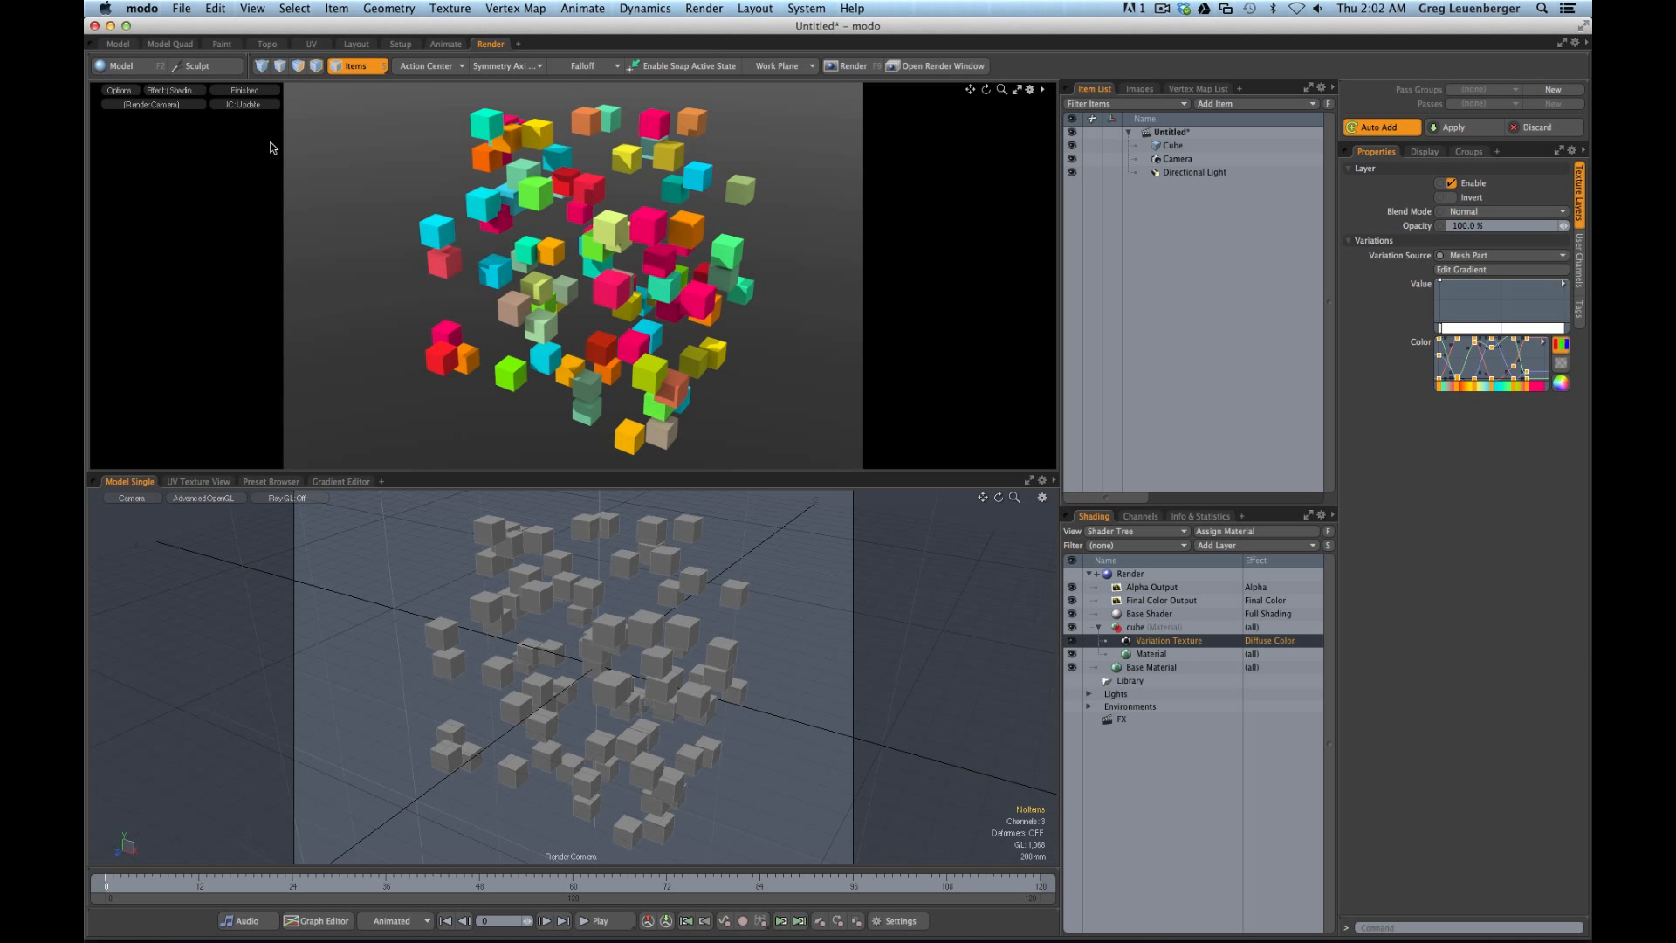
Delete every cube except a single one in the upper middle of the cloud
{"action": "left_click", "coordinate": [575, 589]}
{"action": "key", "text": "3"}
{"action": "double_click", "coordinate": [583, 598]}
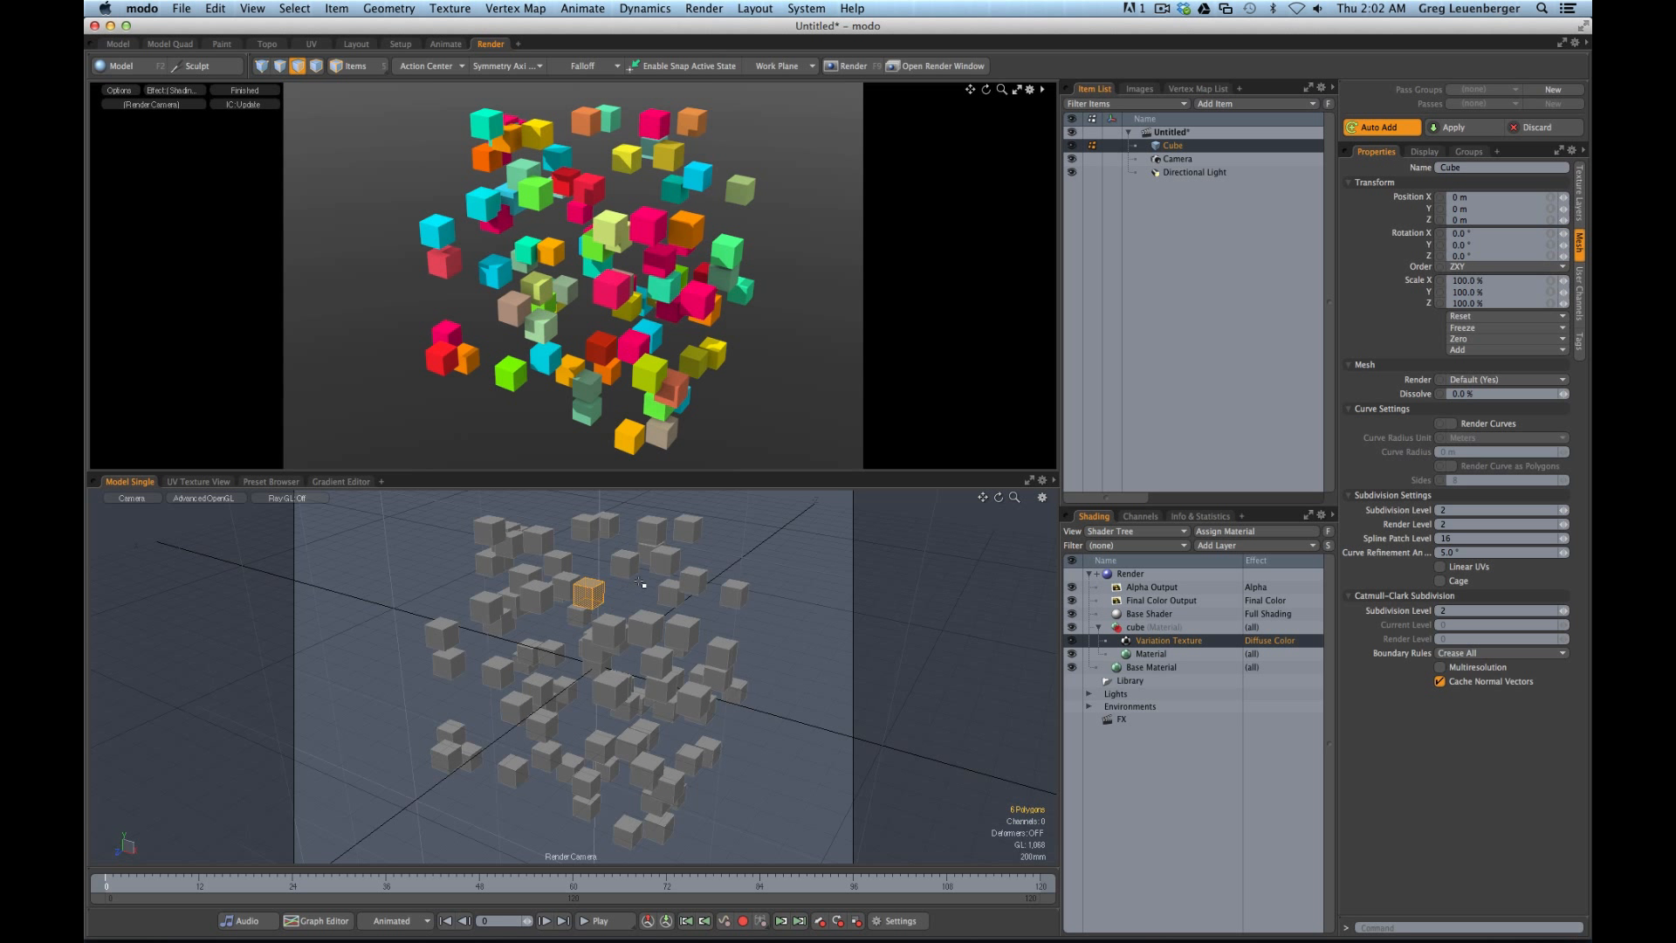
{"action": "key", "text": "bracketleft"}
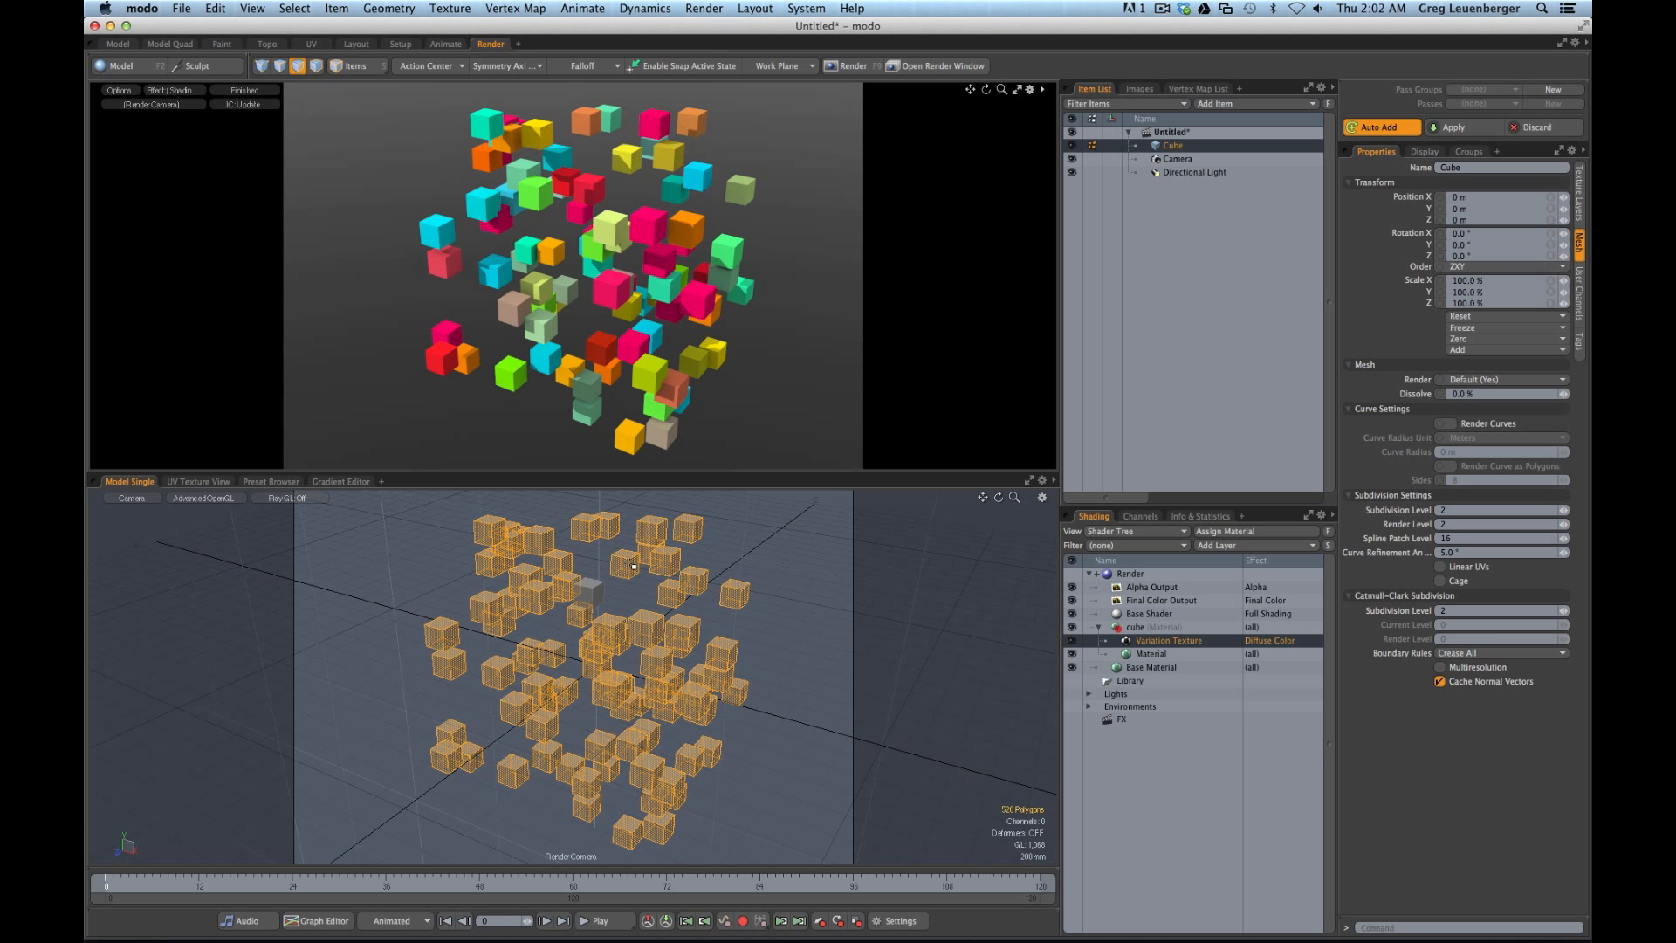
{"action": "key", "text": "Delete"}
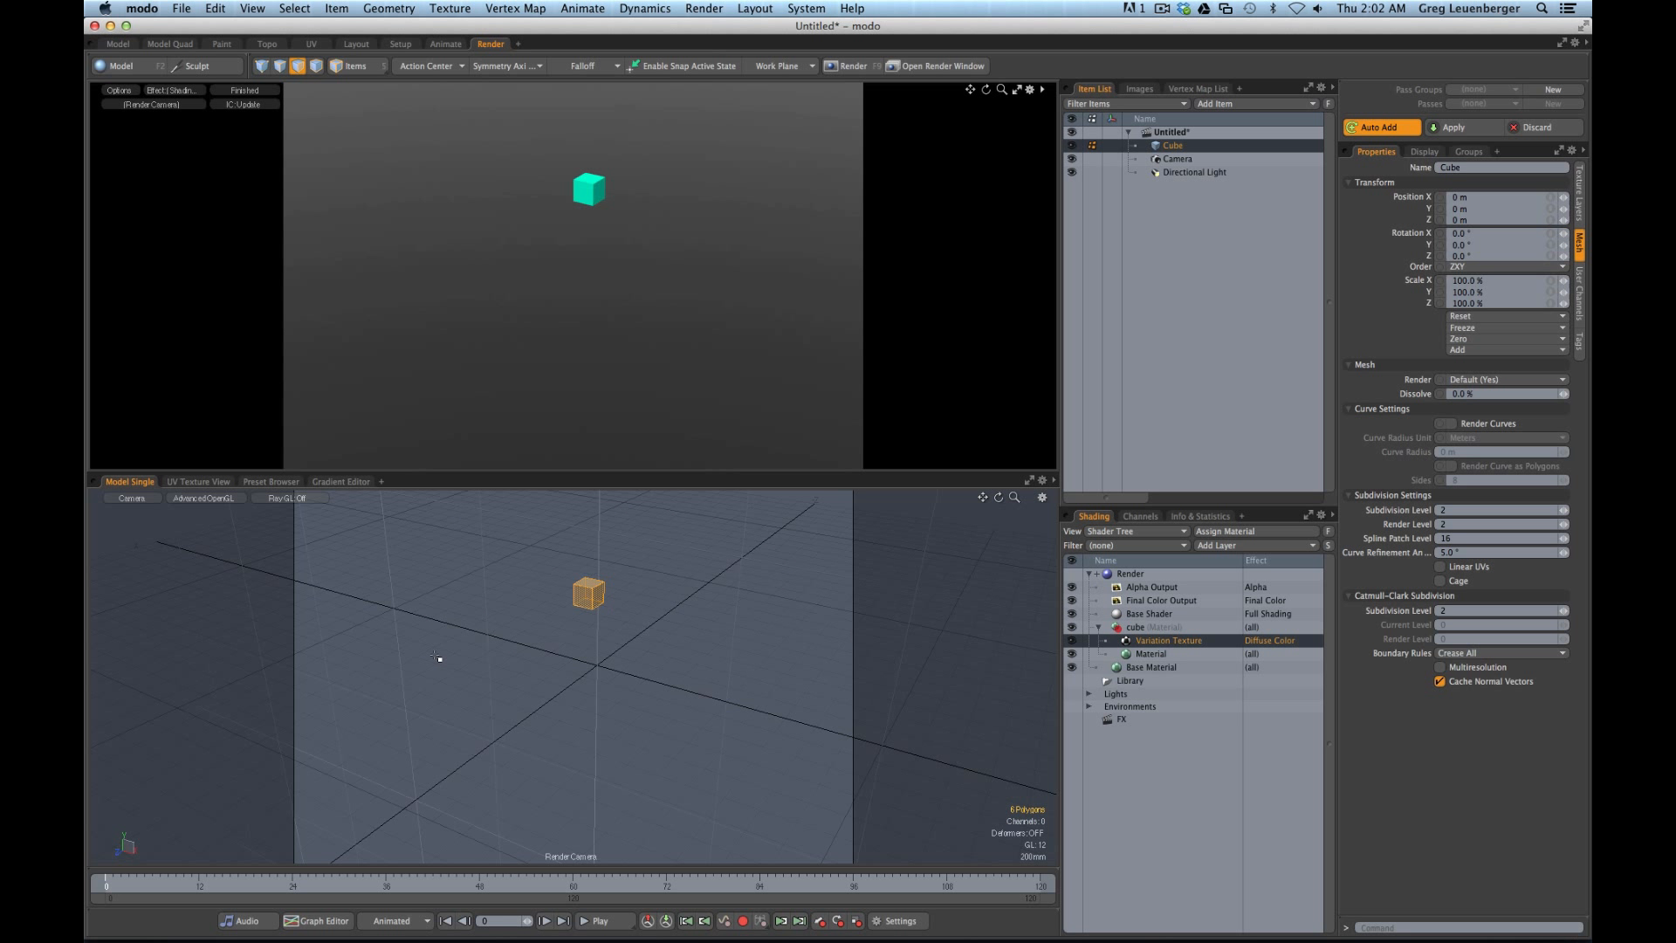
Center the remaining cube's polygons at the origin
{"action": "key", "text": "F2"}
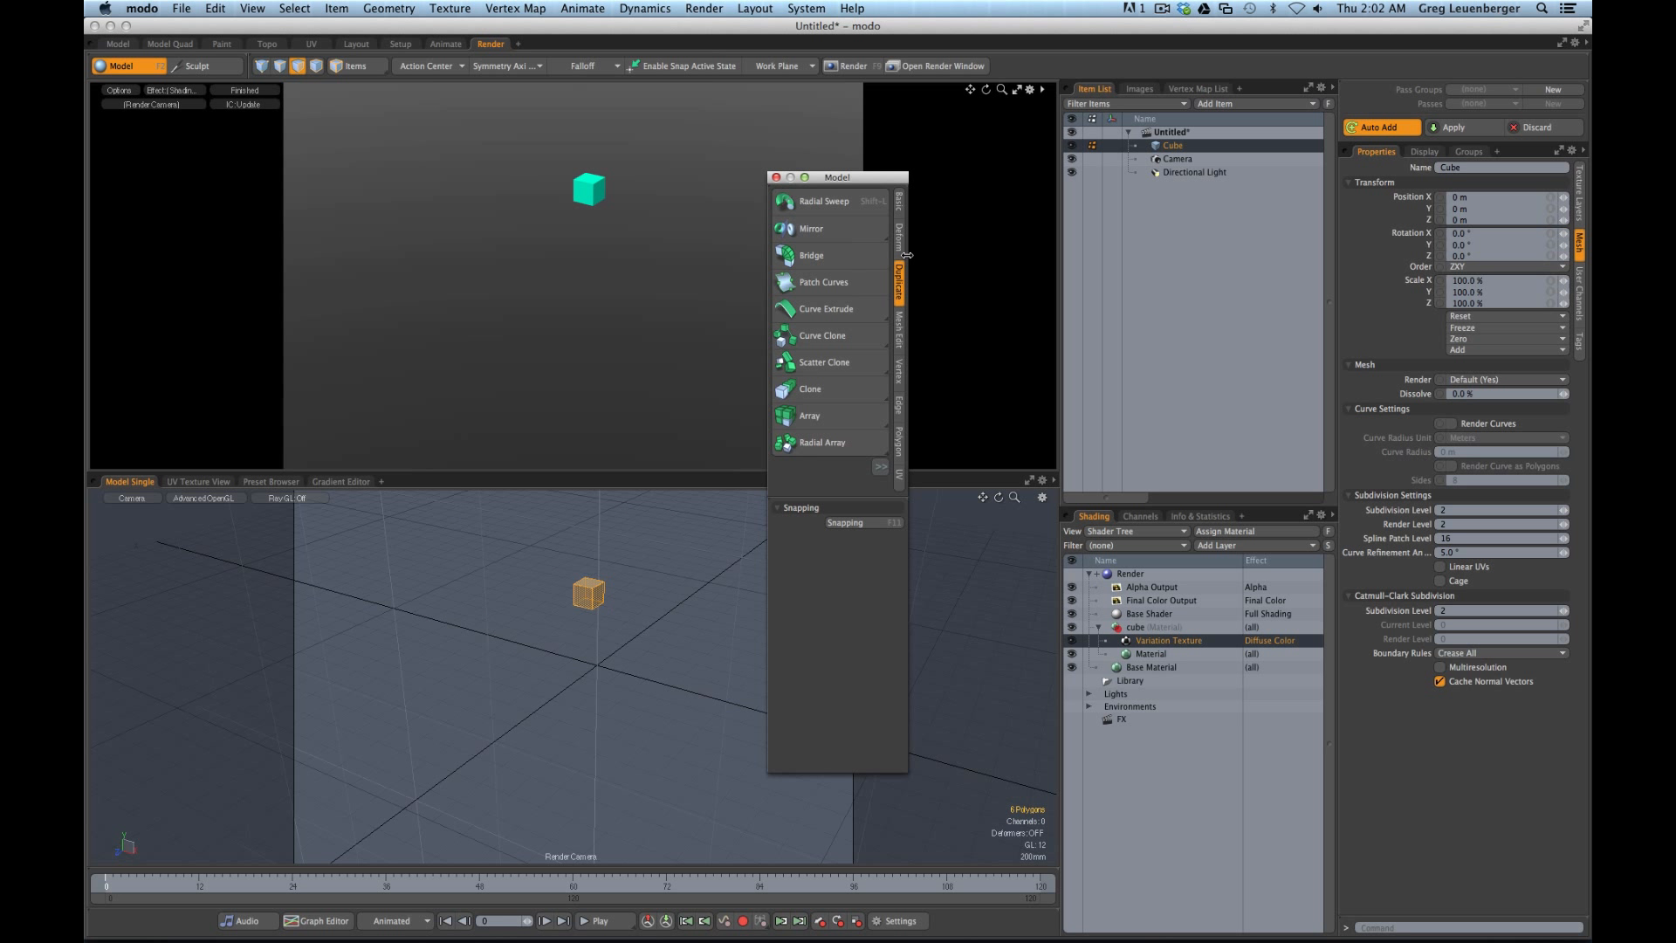
{"action": "left_click", "coordinate": [899, 204]}
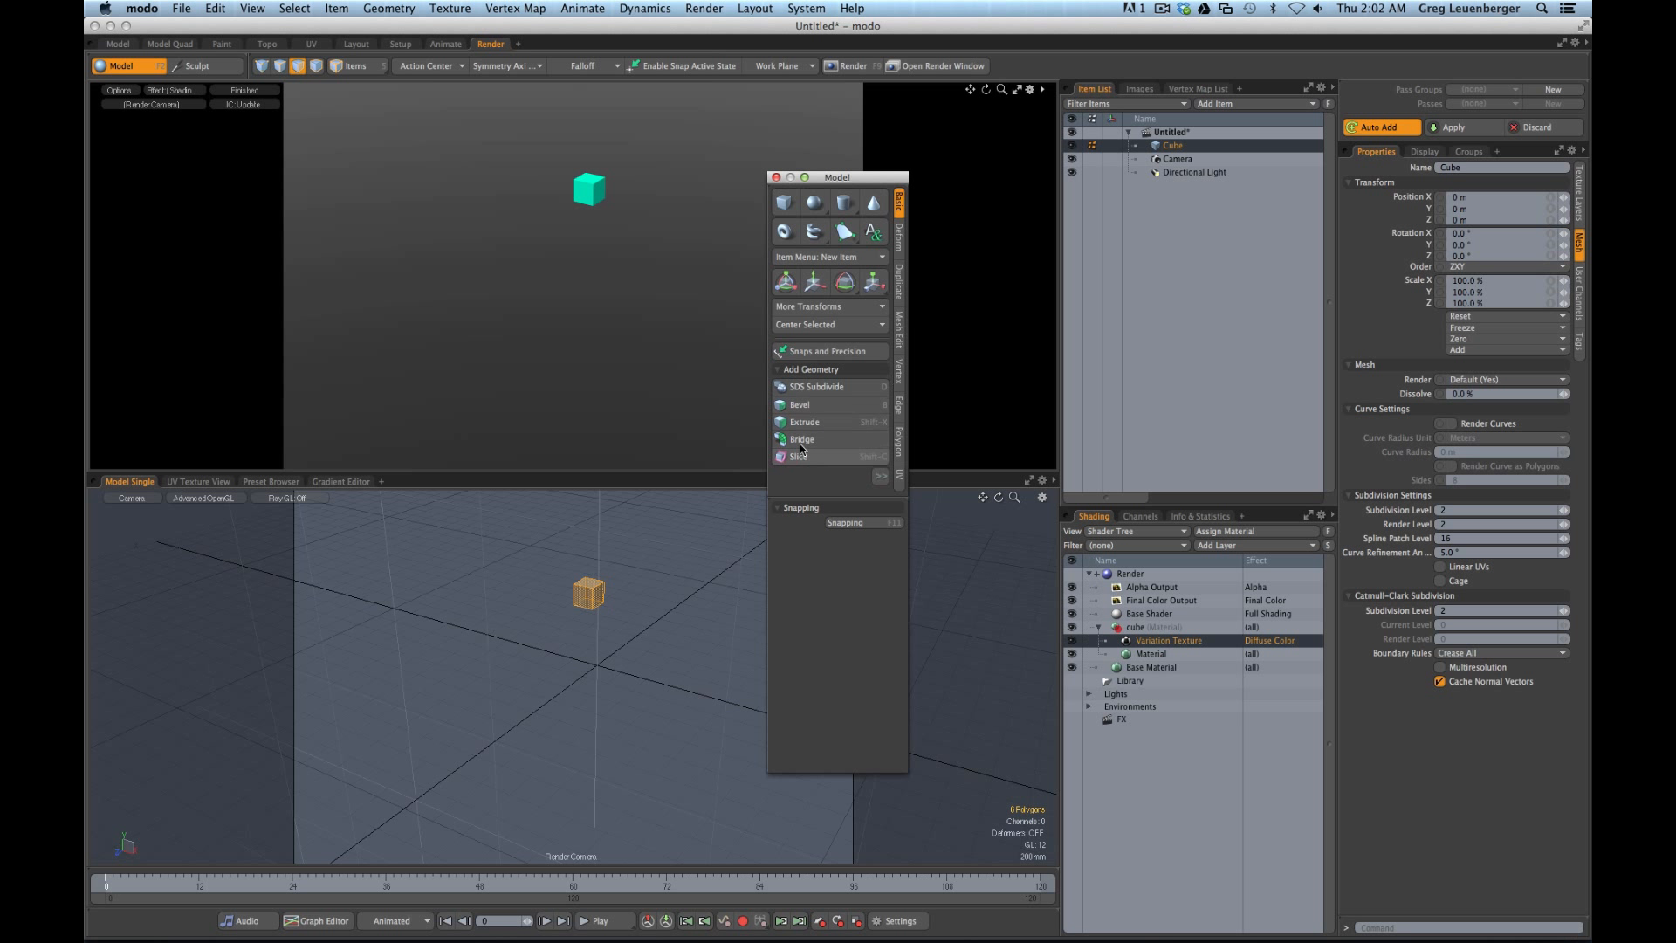
{"action": "left_click", "coordinate": [809, 327]}
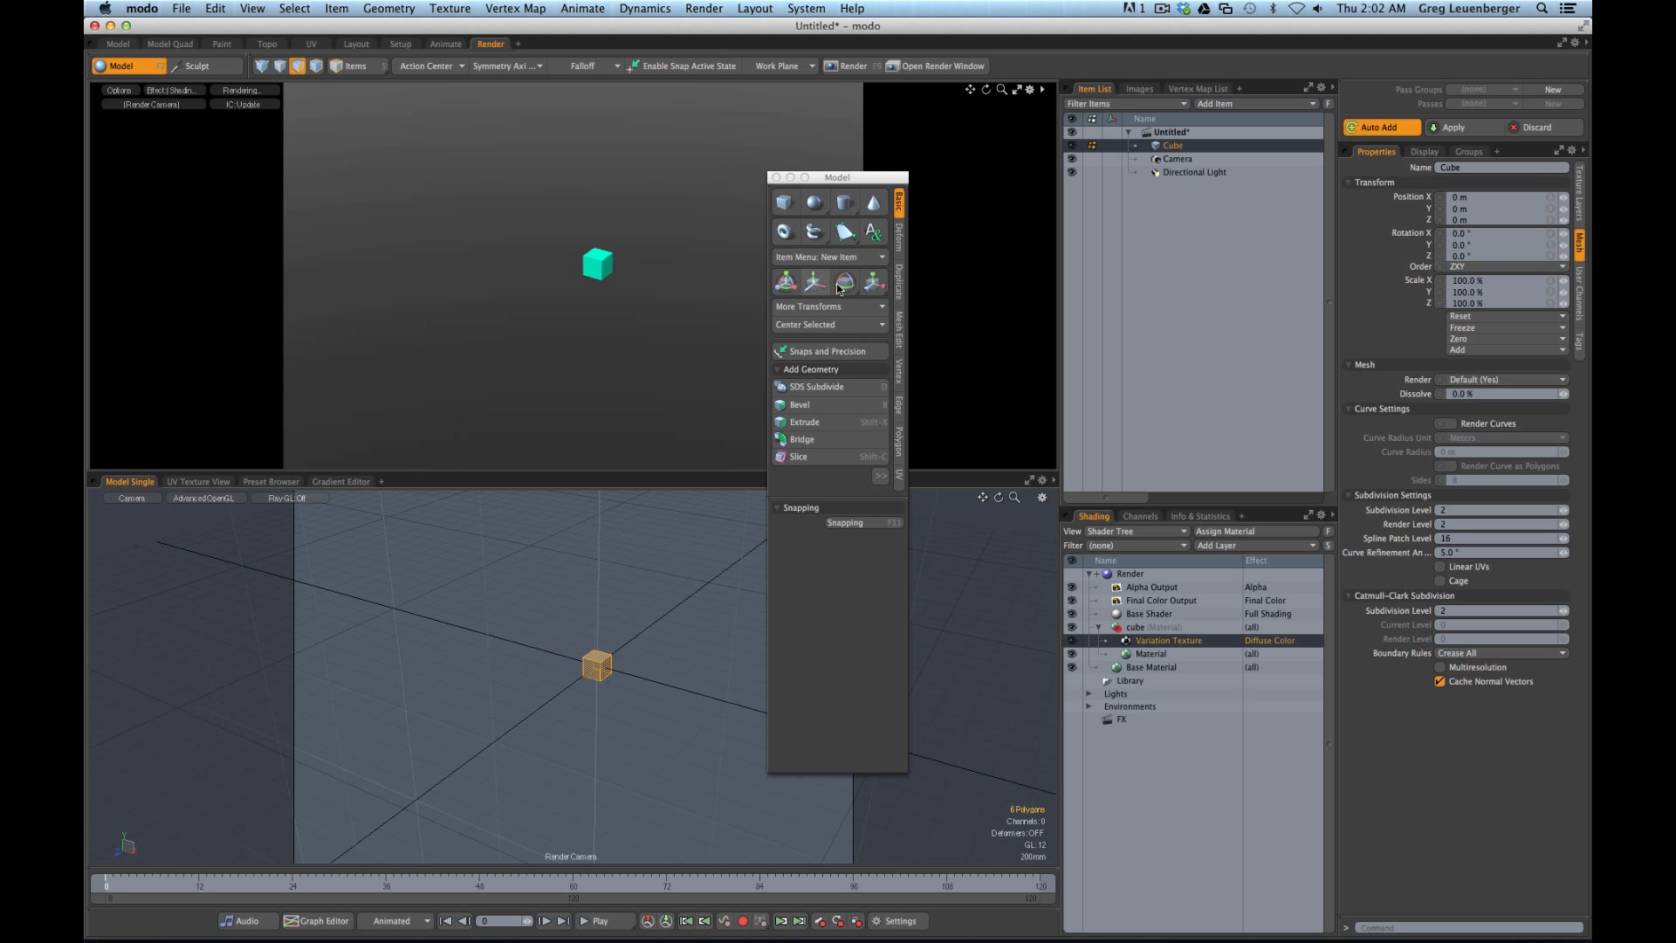
Scatter-clone the cube as separate items instead of polygons, with a count of 16
{"action": "left_click", "coordinate": [358, 66]}
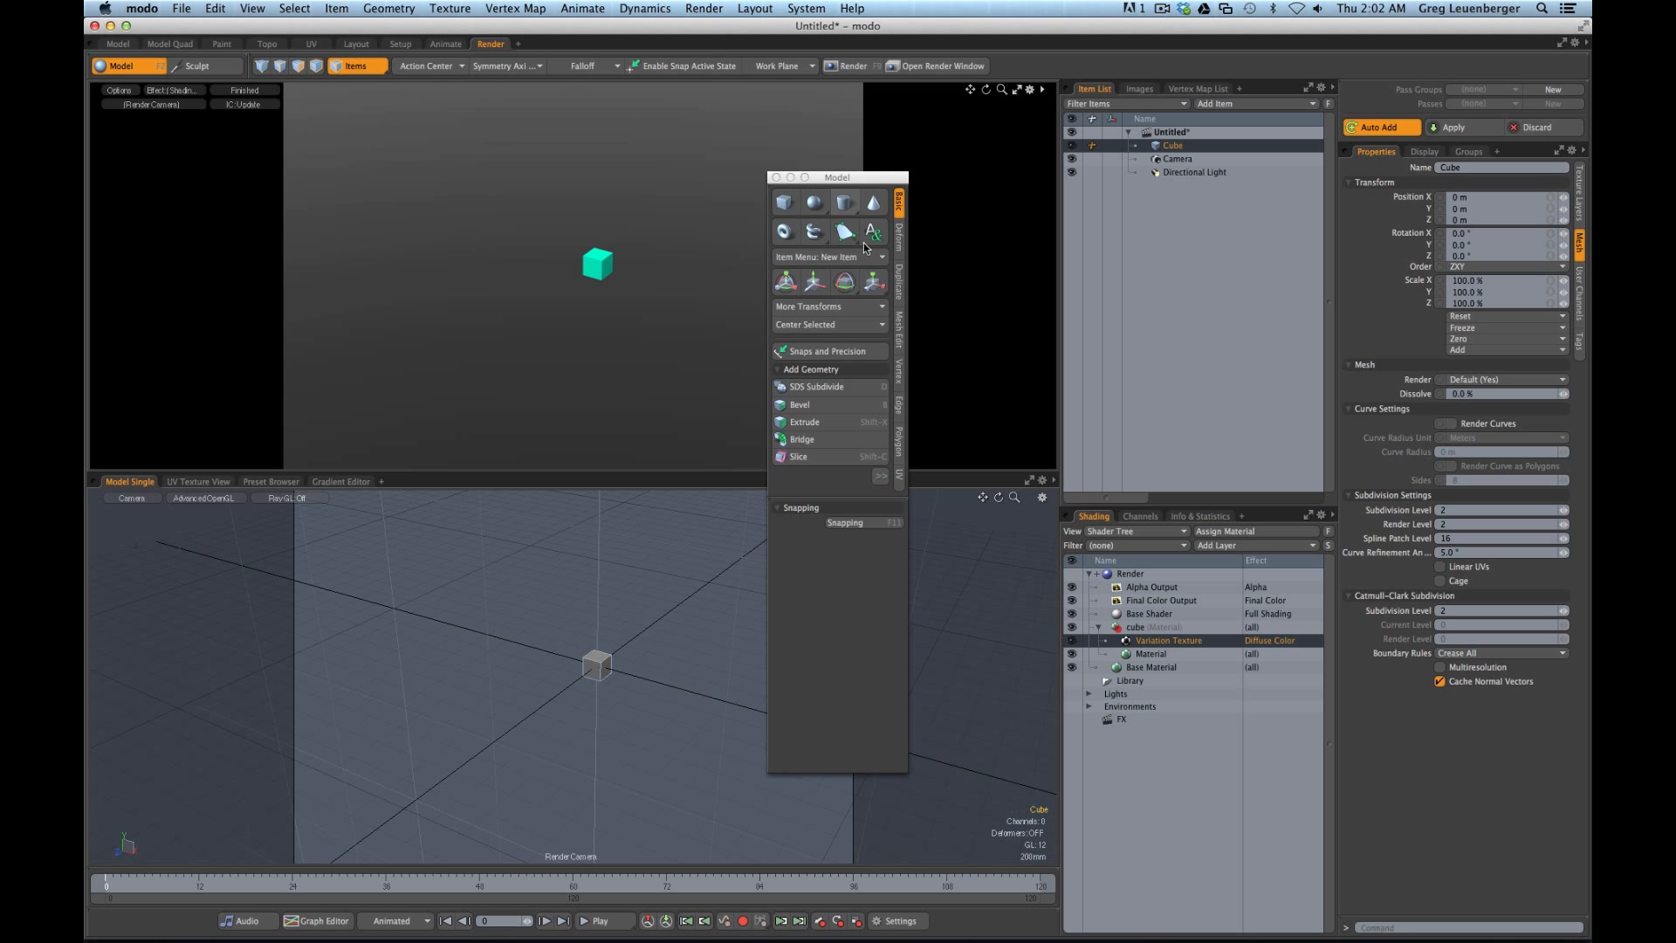
{"action": "left_click", "coordinate": [898, 282]}
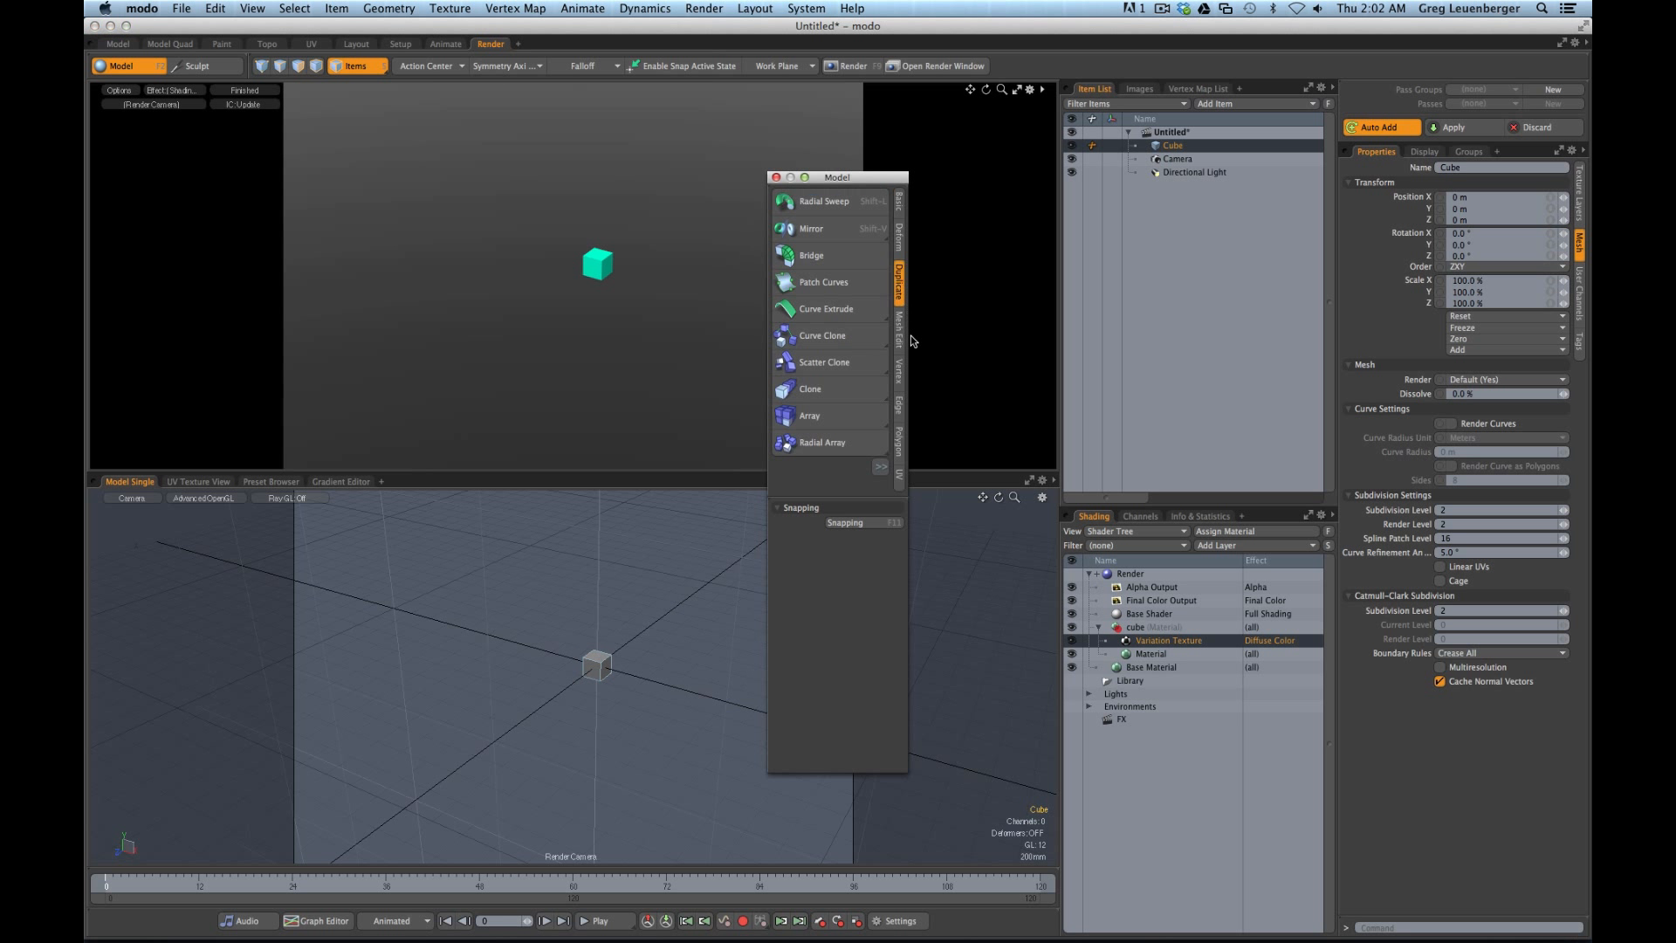
{"action": "left_click", "coordinate": [820, 364]}
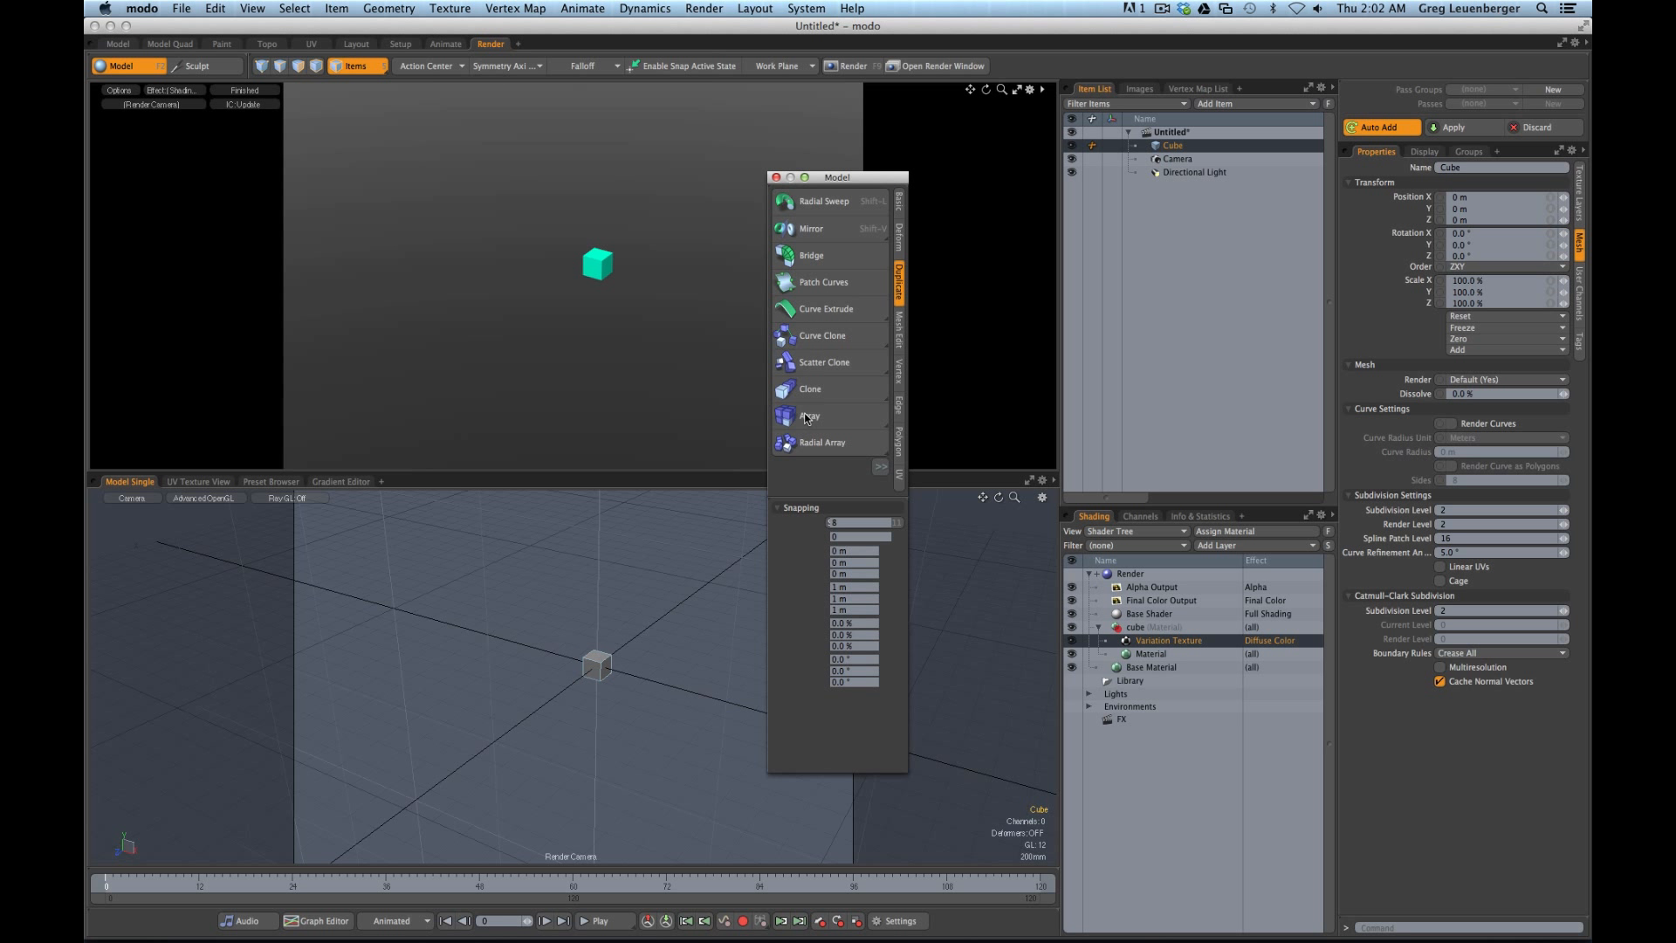
{"action": "left_click", "coordinate": [571, 579]}
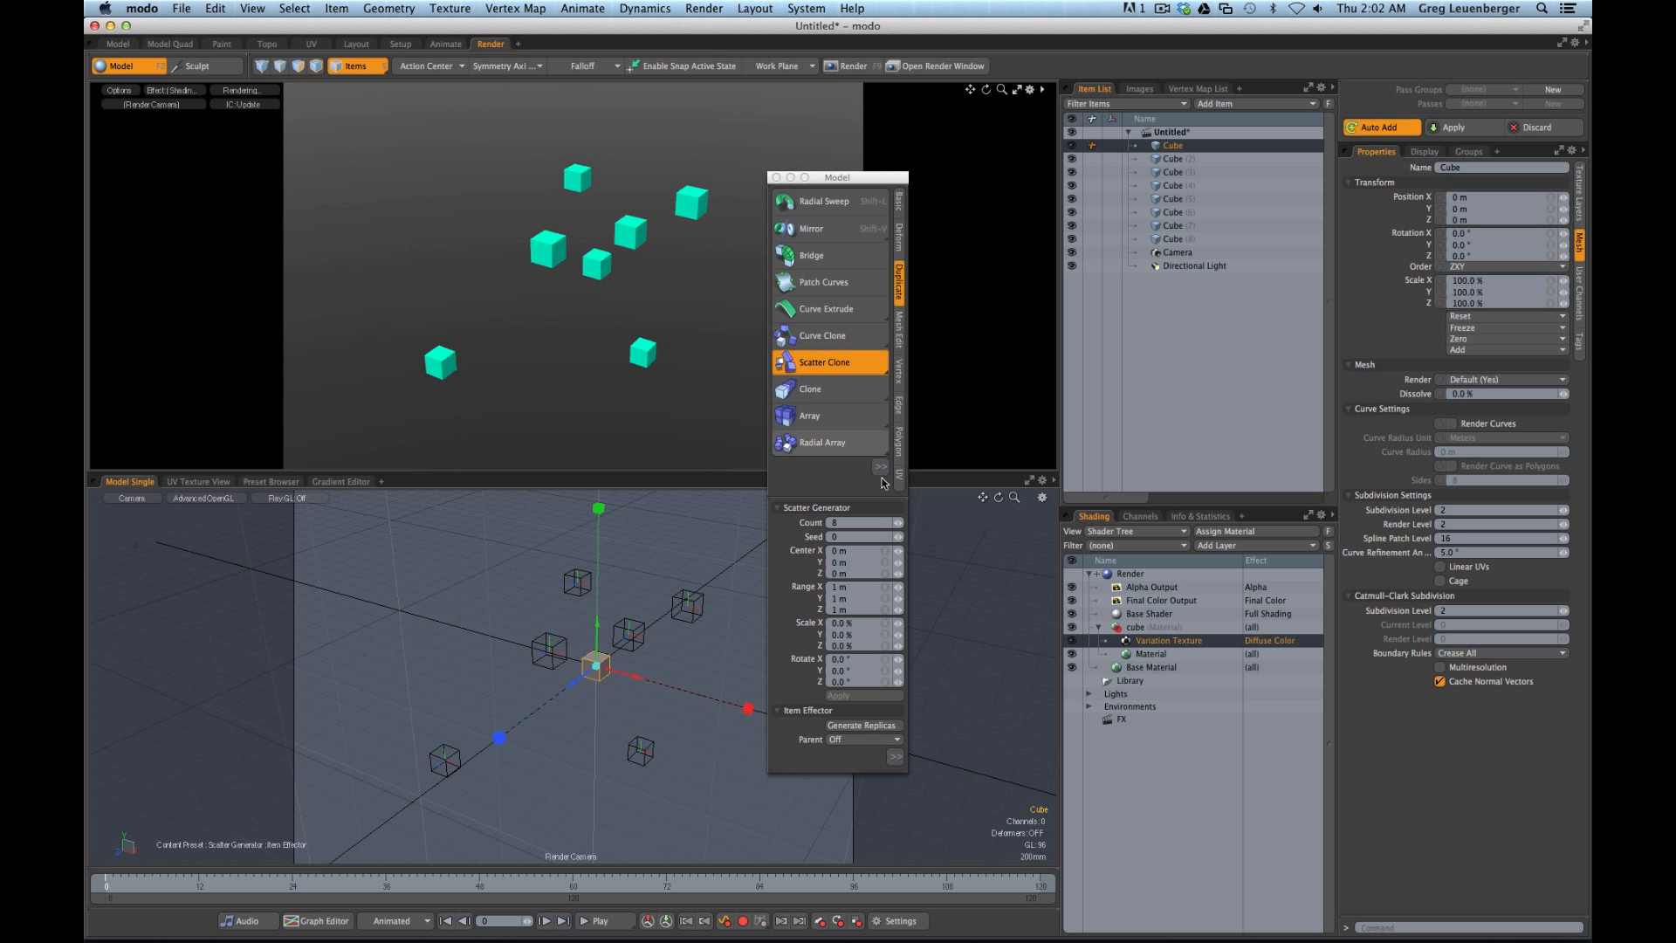
{"action": "left_click", "coordinate": [857, 522]}
{"action": "type", "text": "16"}
{"action": "key", "text": "Return"}
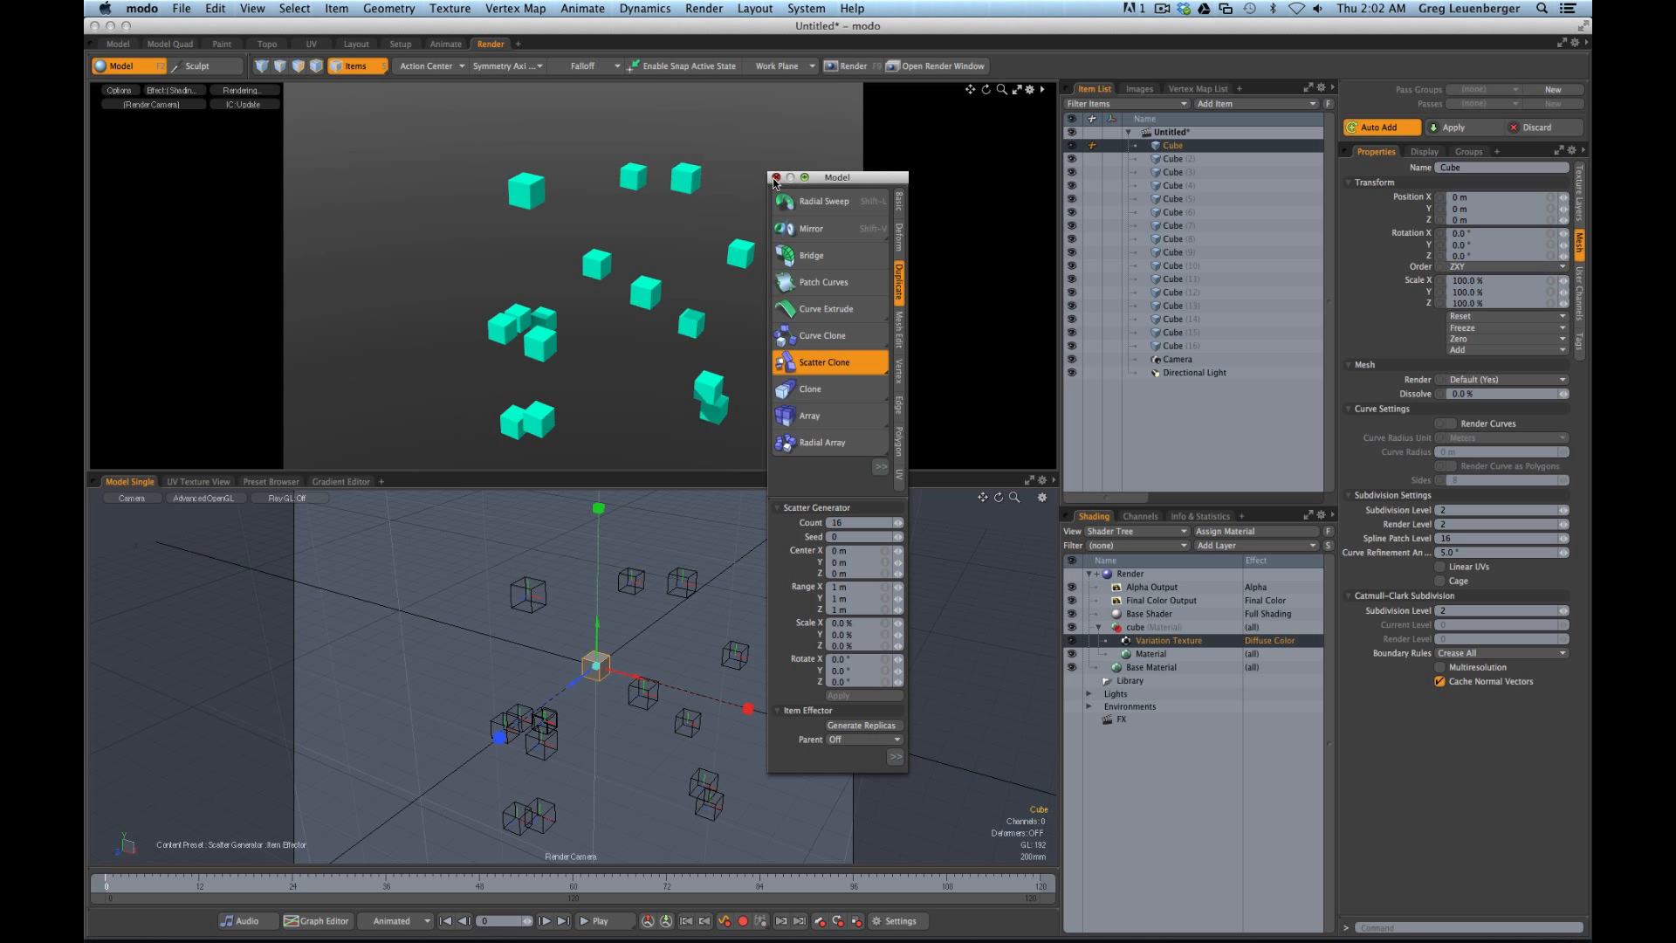
Close the floating tool palette and select the polygons of every cube item, from the original through Cube (16)
{"action": "left_click", "coordinate": [775, 177]}
{"action": "key", "text": "3"}
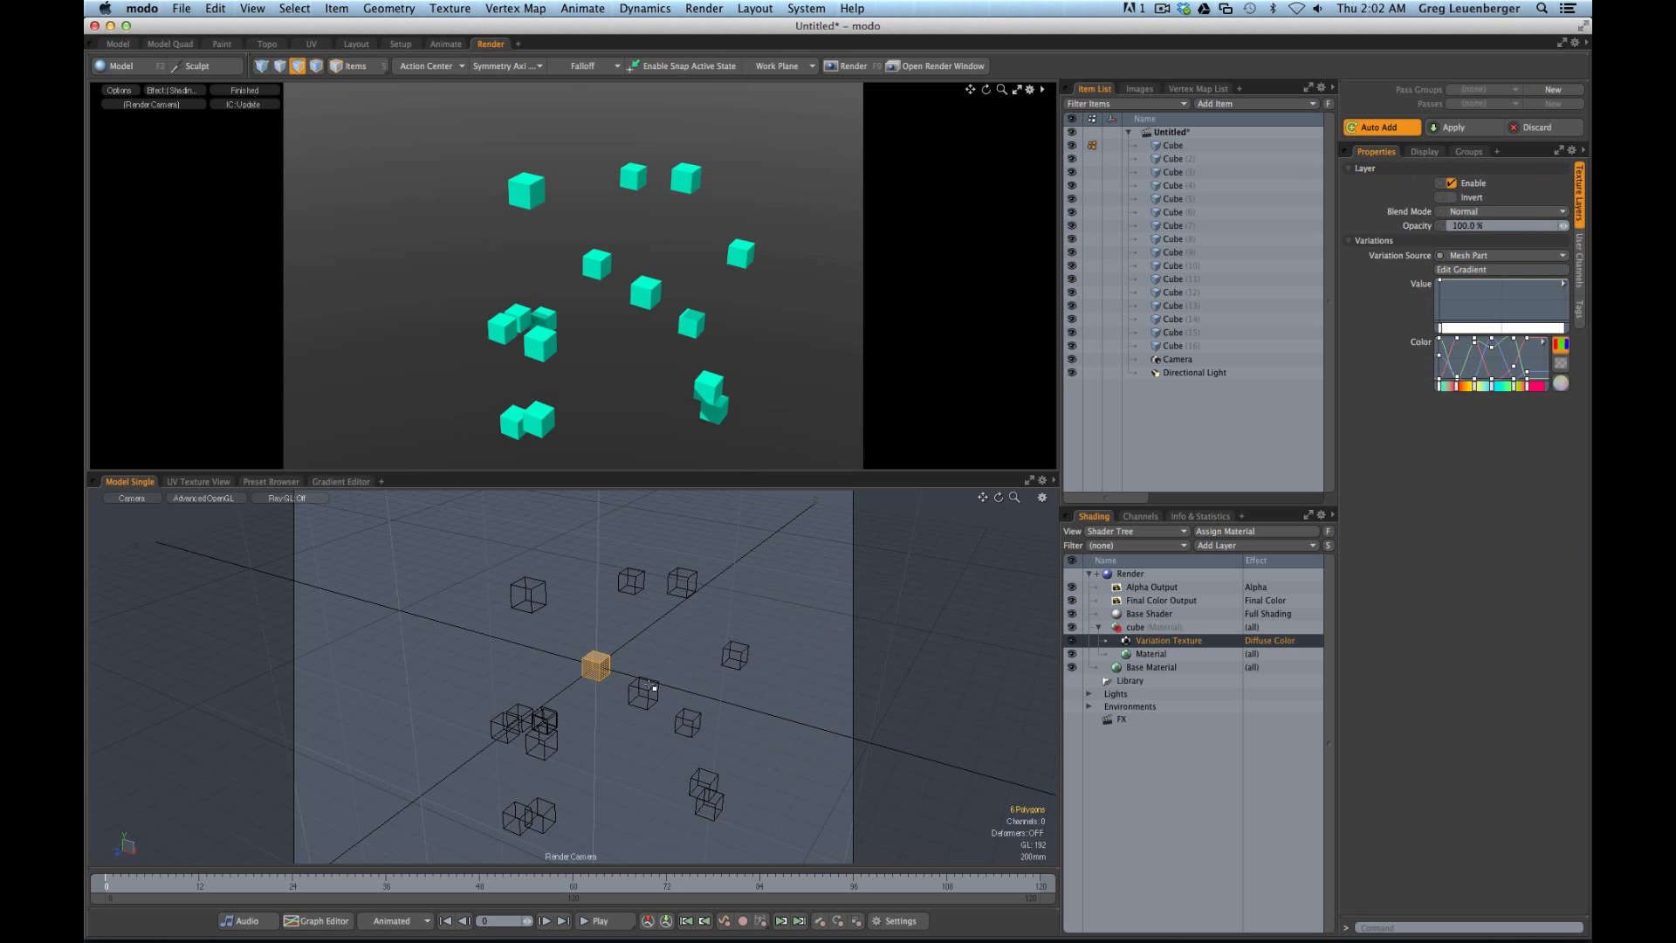
{"action": "left_click", "coordinate": [1172, 346]}
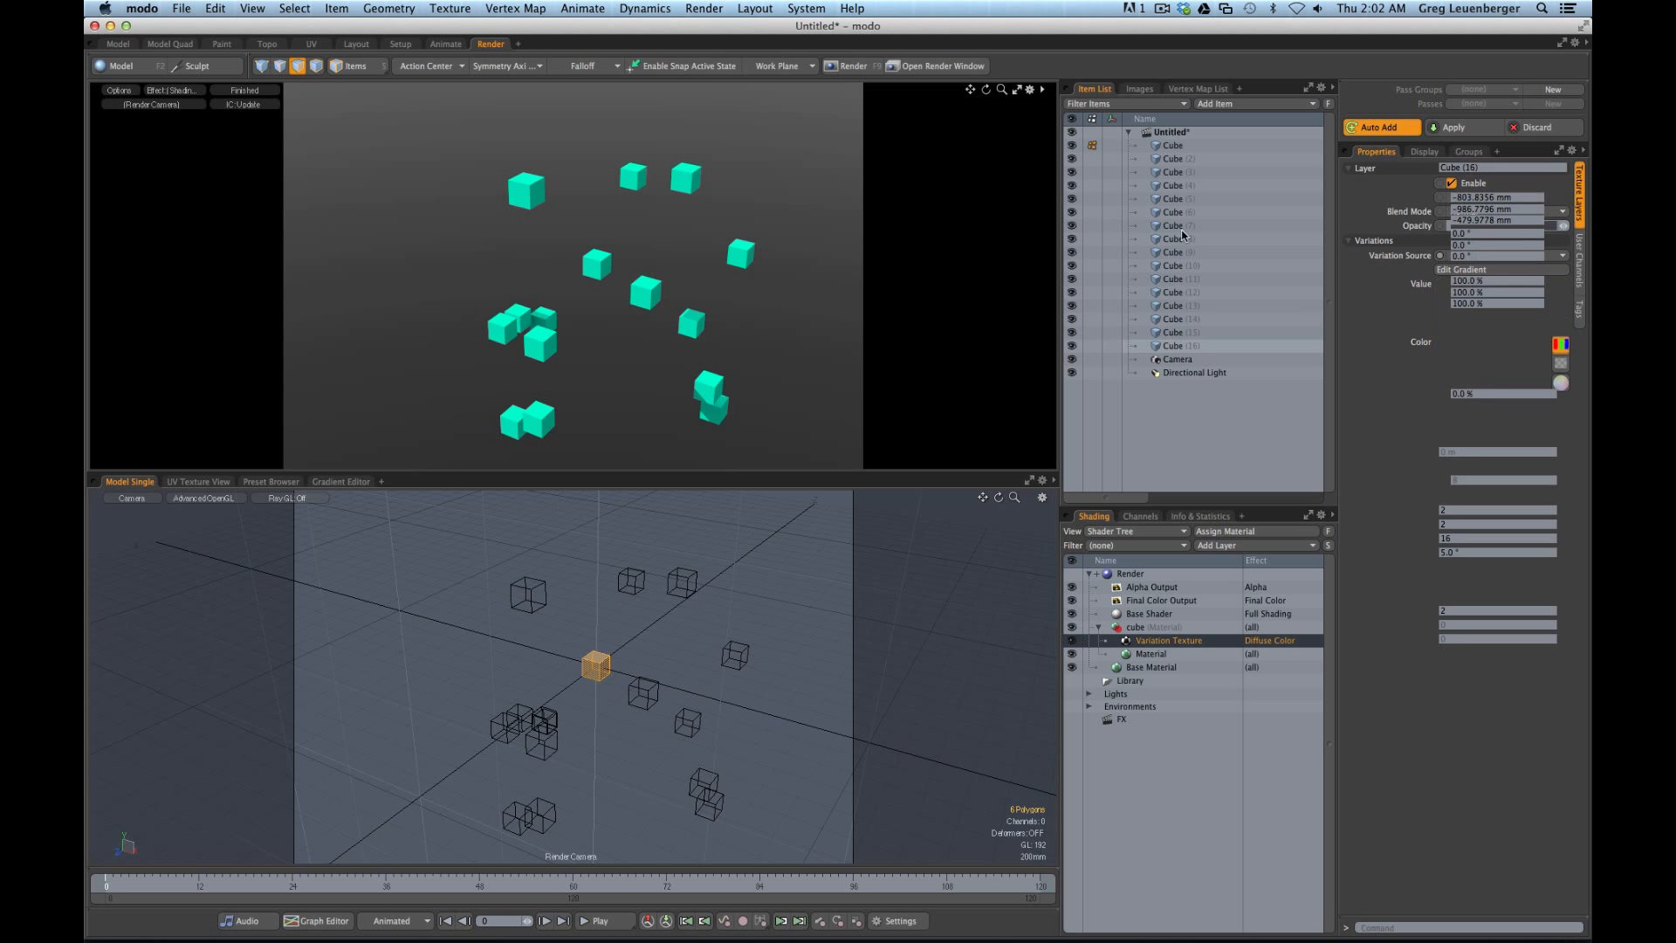
{"action": "left_click", "coordinate": [1177, 147], "text": "shift"}
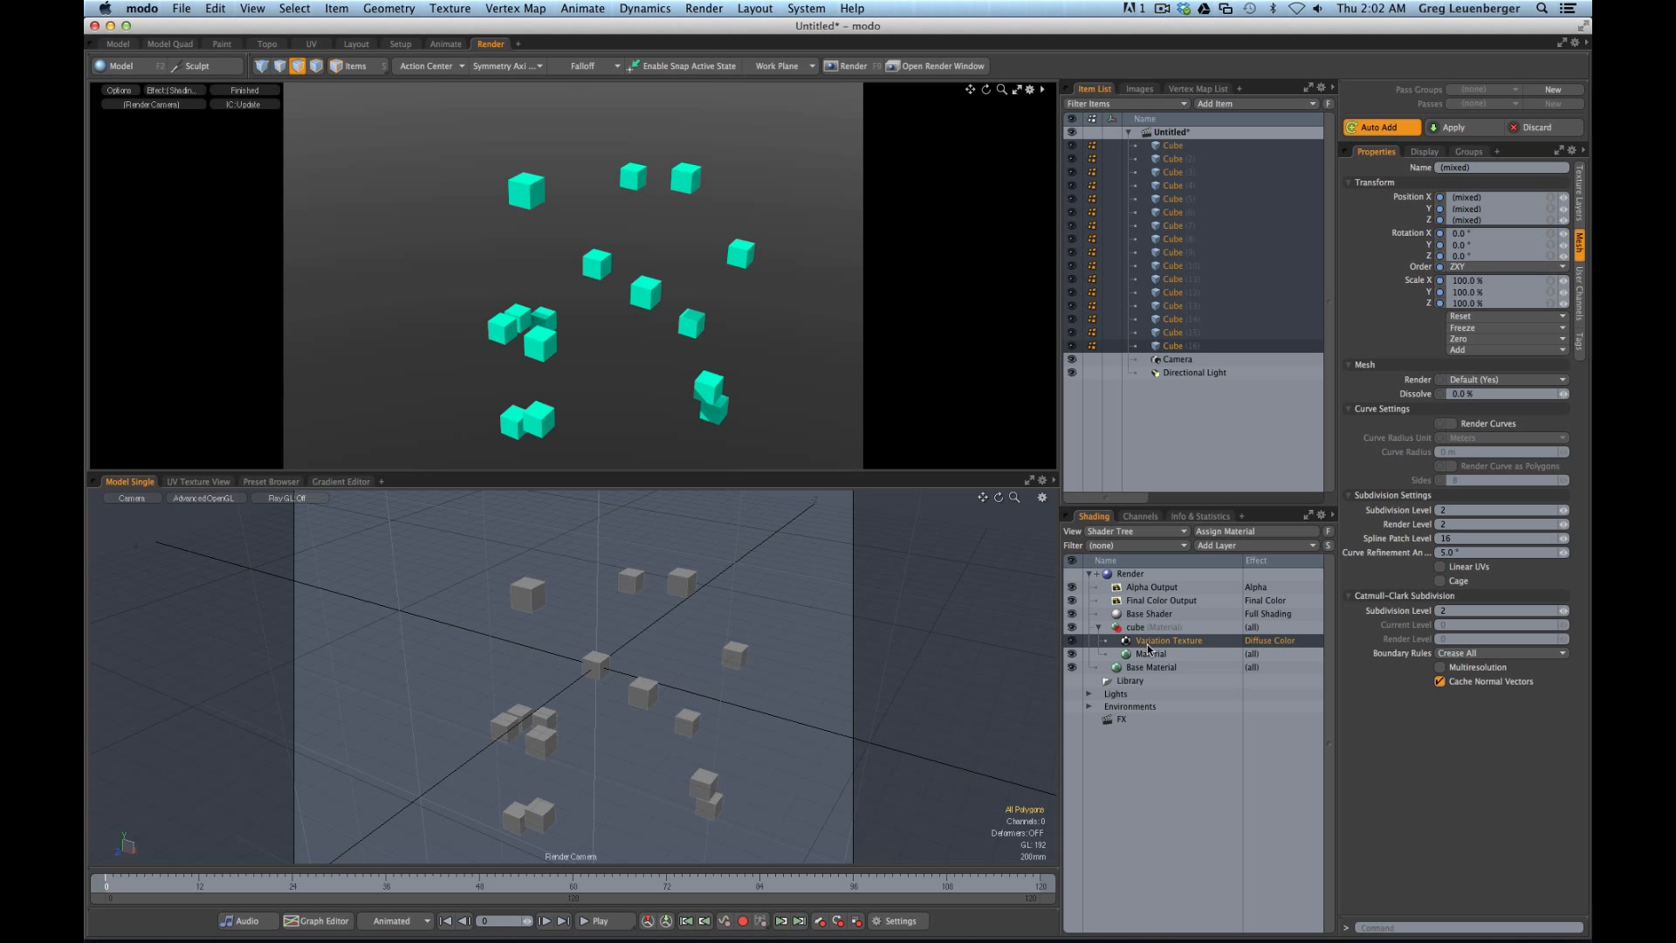
{"action": "left_click_drag", "start_coordinate": [718, 684], "coordinate": [725, 663], "text": "alt+shift"}
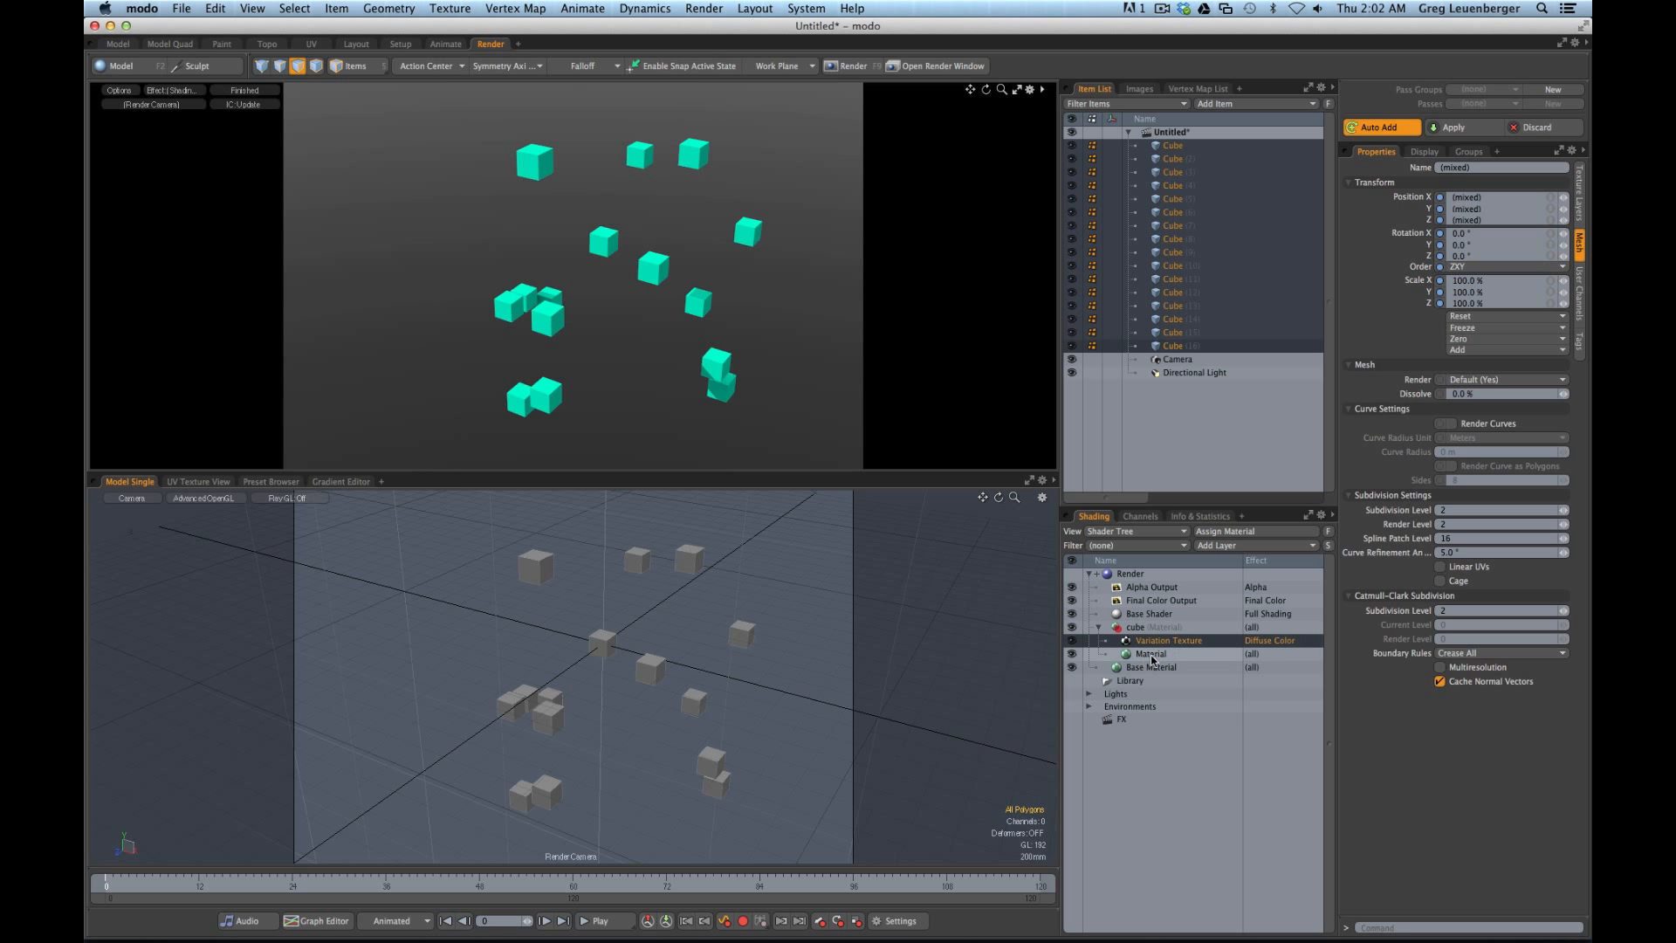
Set the Variation Texture's variation source to Item and browse its basic channel effects, keeping Diffuse Color
{"action": "left_click", "coordinate": [1139, 627]}
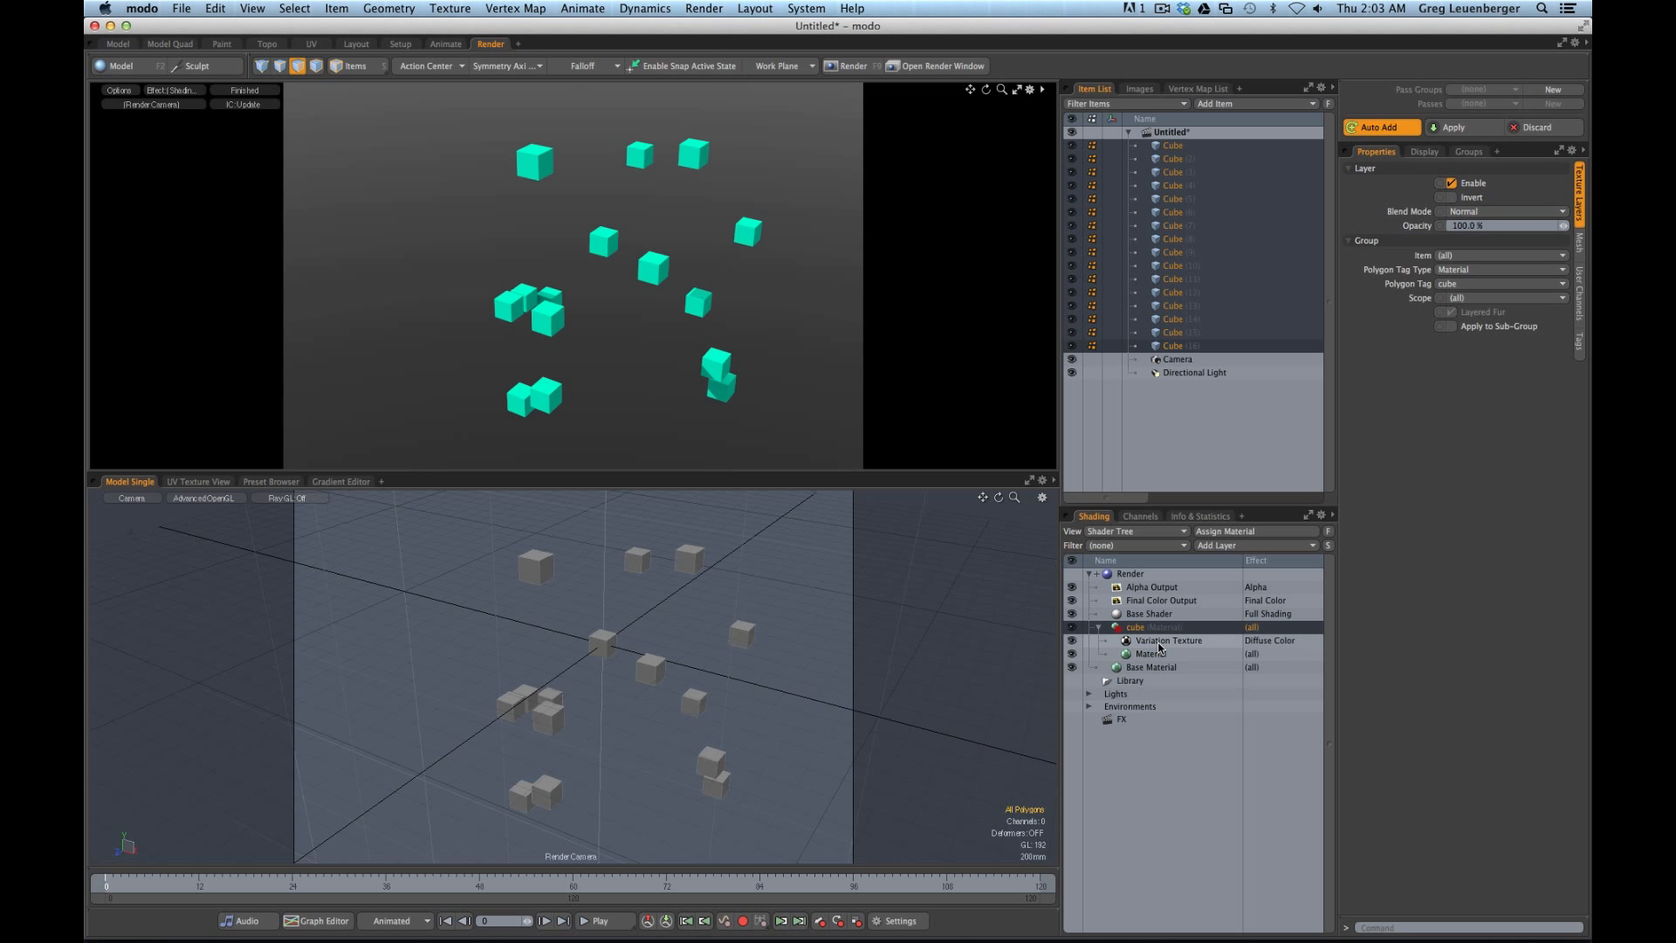
{"action": "left_click", "coordinate": [1156, 643]}
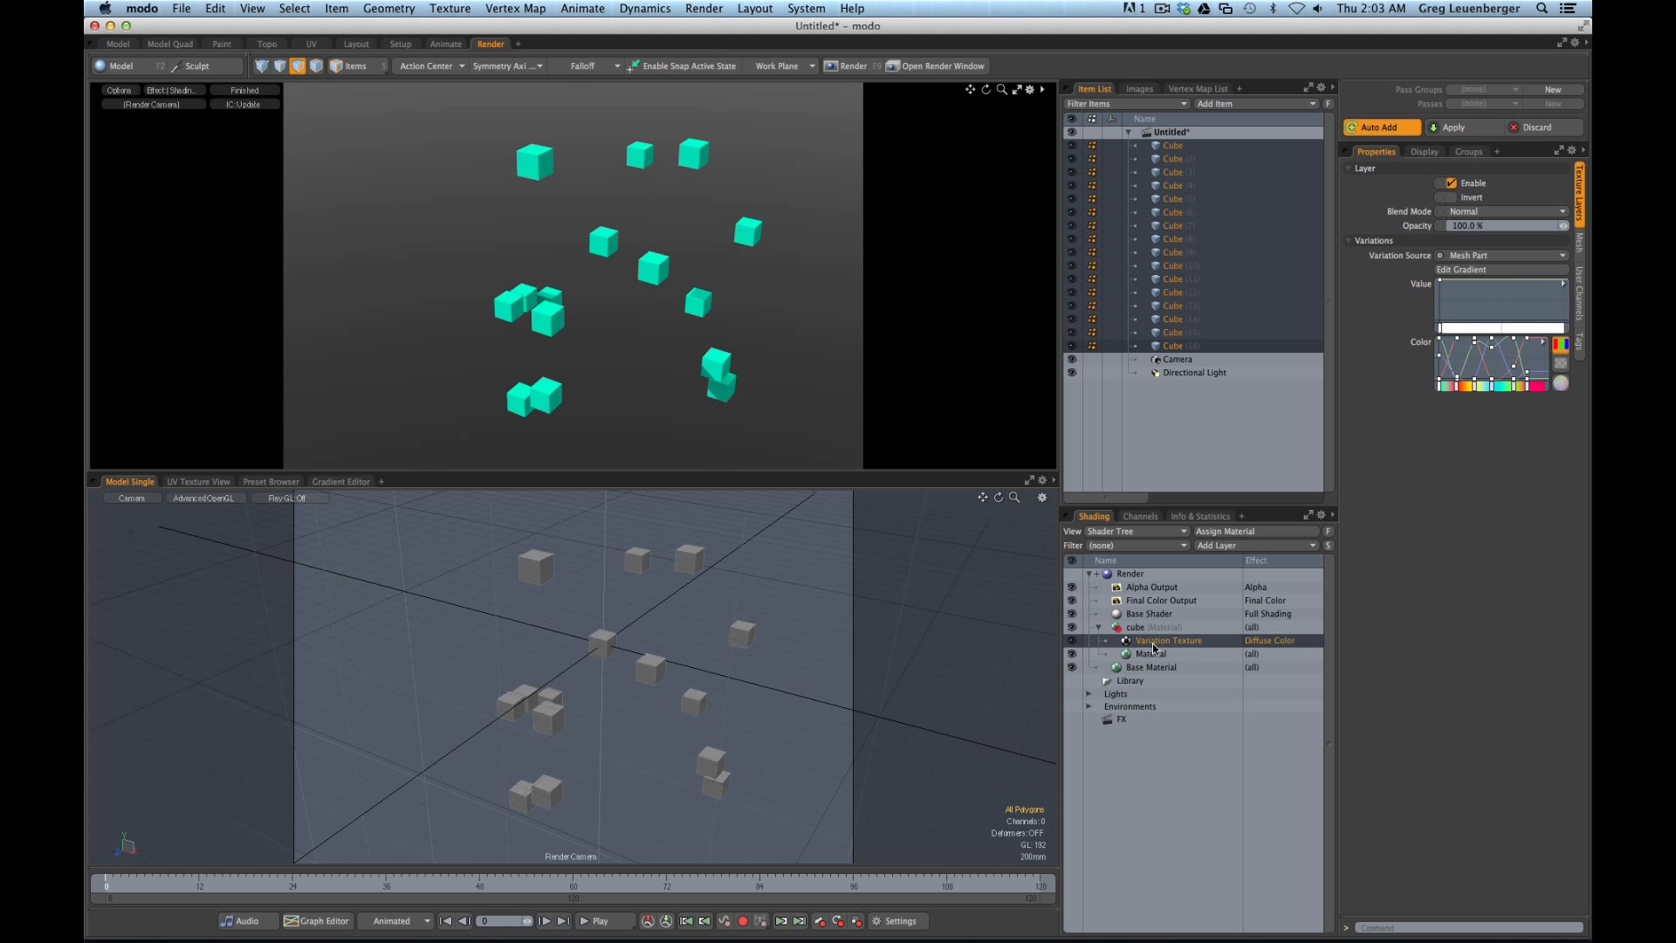
{"action": "left_click", "coordinate": [1466, 256]}
{"action": "left_click", "coordinate": [1466, 265]}
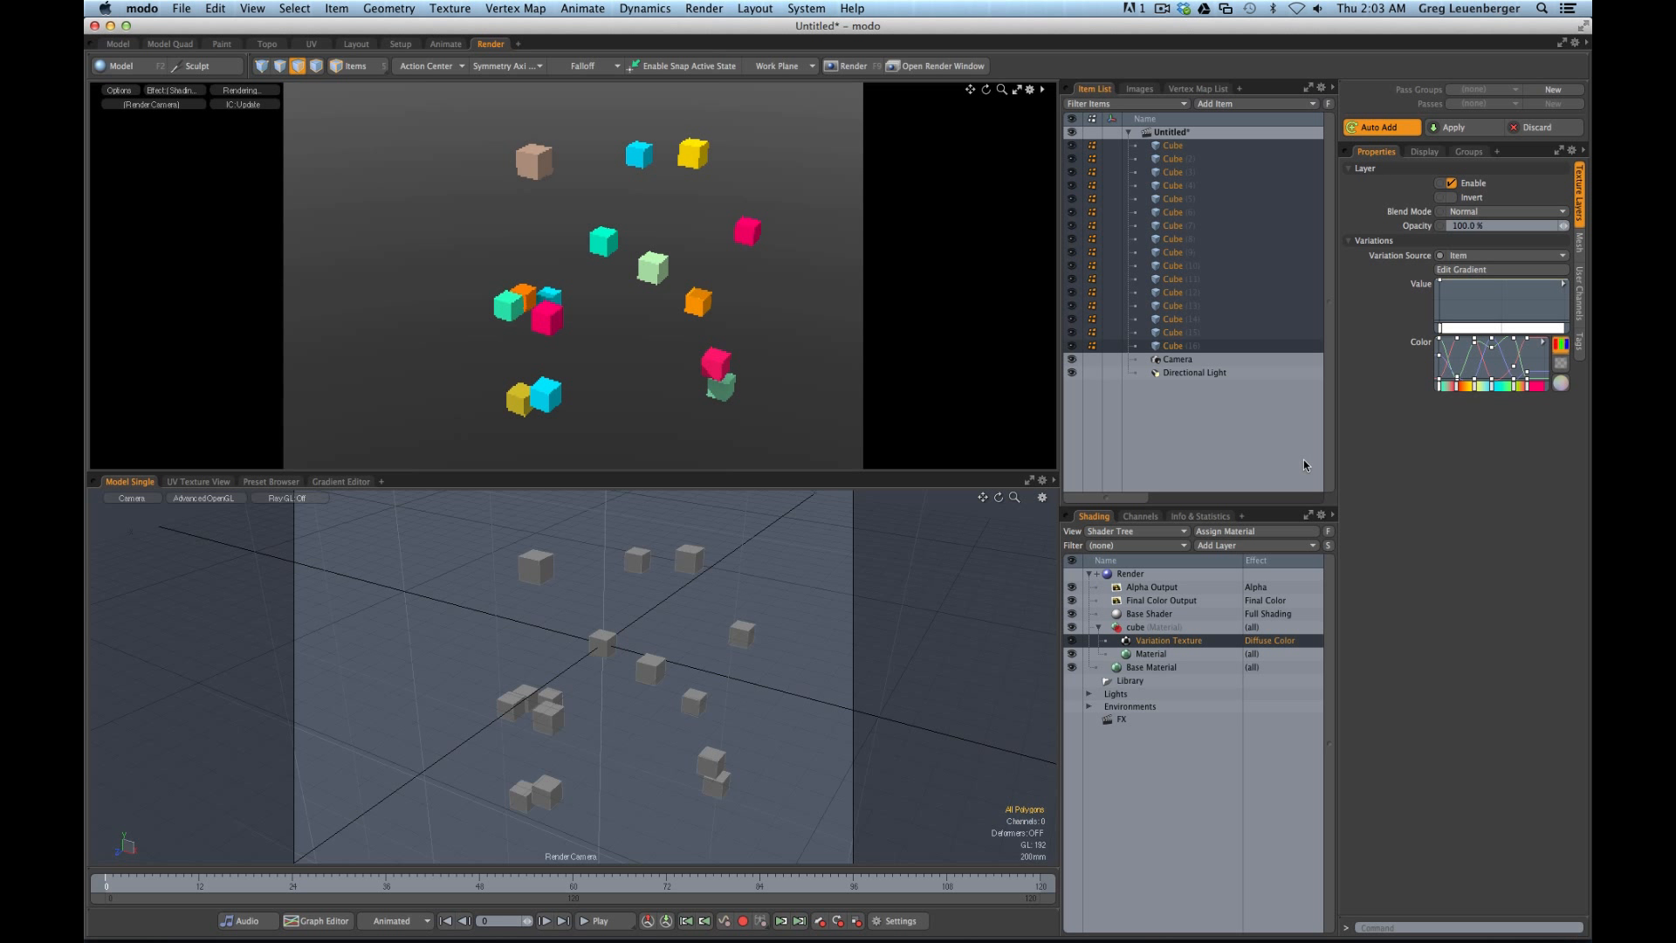
{"action": "left_click_drag", "start_coordinate": [998, 496], "coordinate": [987, 507]}
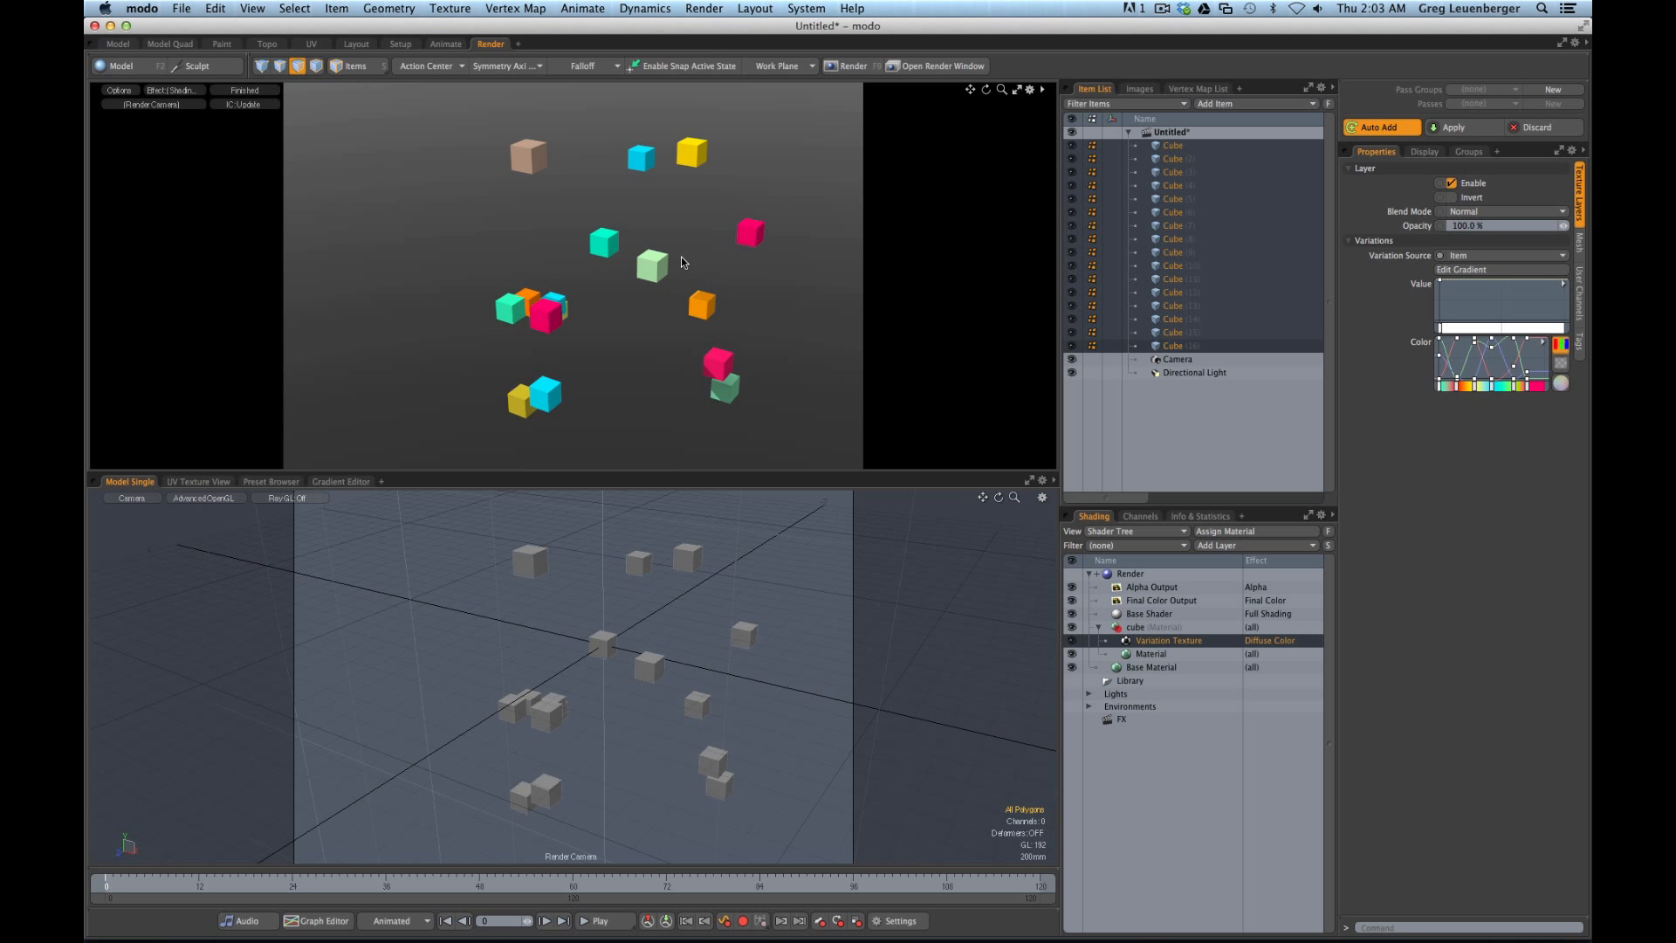
{"action": "left_click", "coordinate": [1270, 640]}
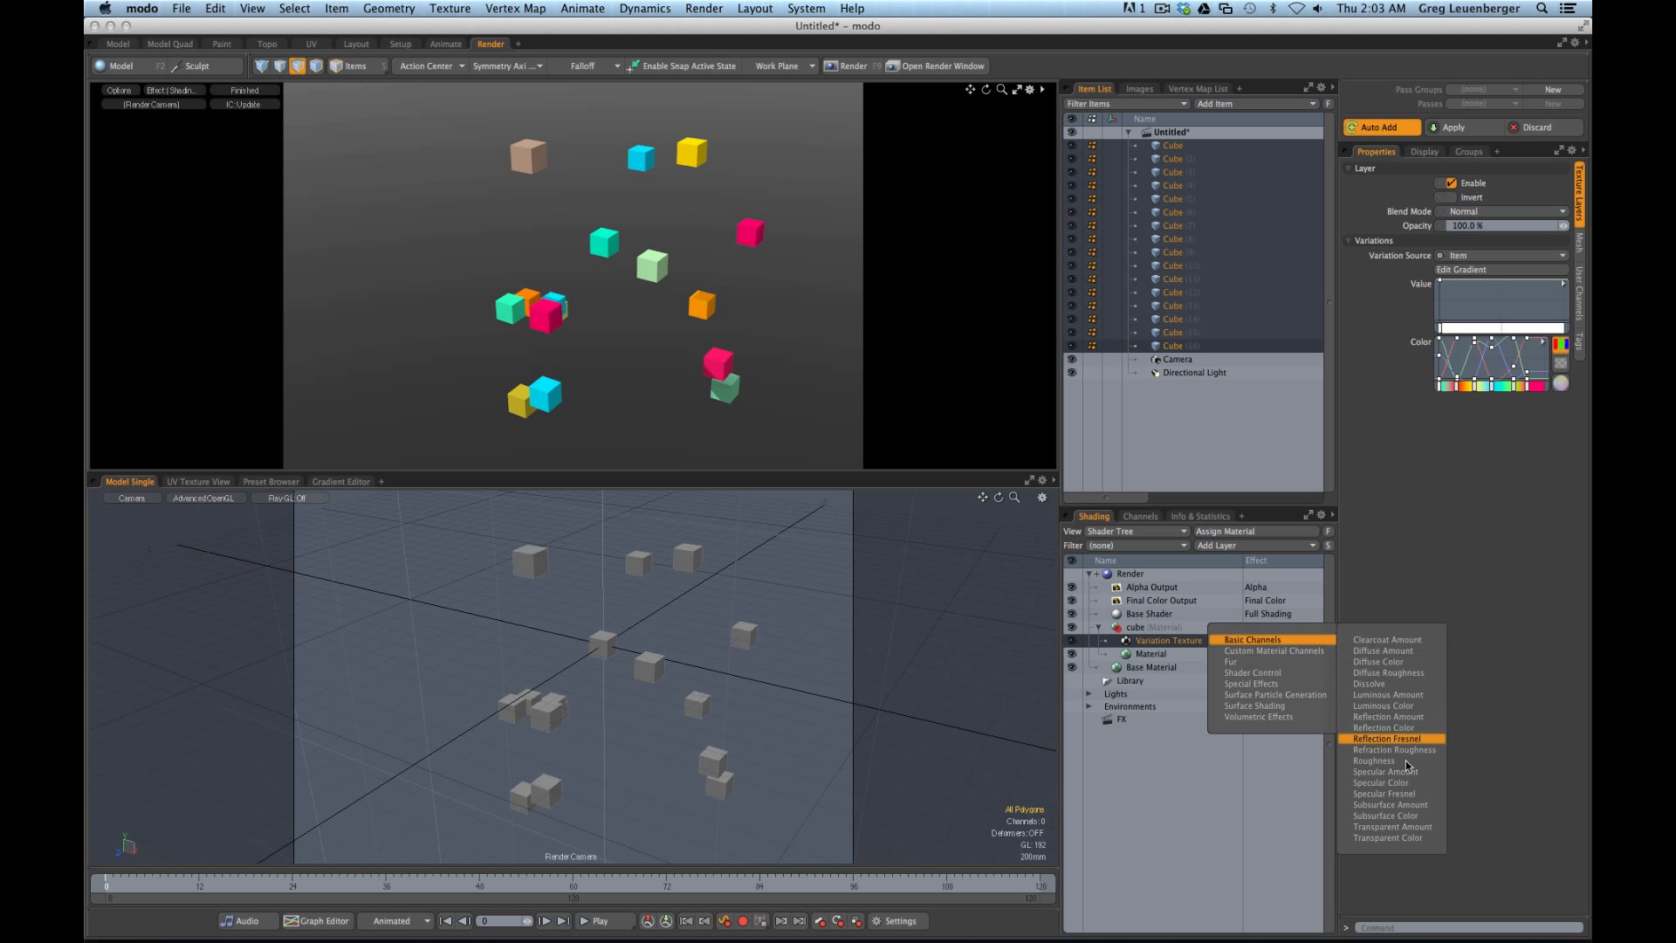
{"action": "left_click", "coordinate": [1379, 662]}
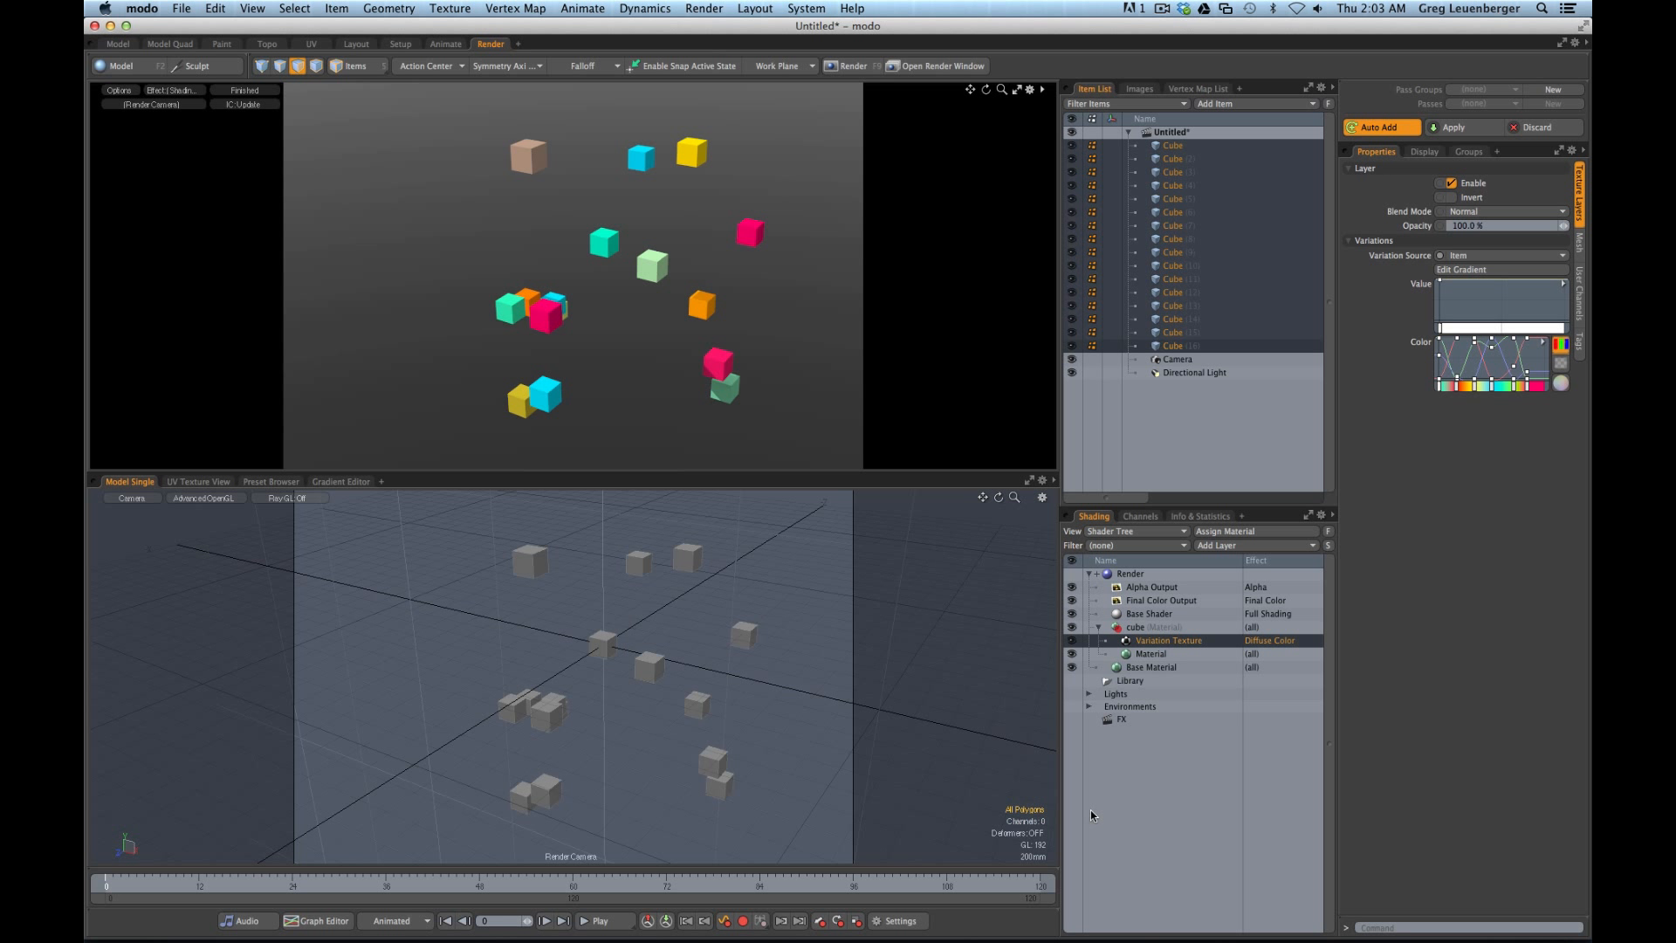
Delete all the cloned cube items, keeping only the original cube, and return to item selection mode
{"action": "left_click", "coordinate": [1172, 346]}
{"action": "left_click", "coordinate": [1174, 159], "text": "shift"}
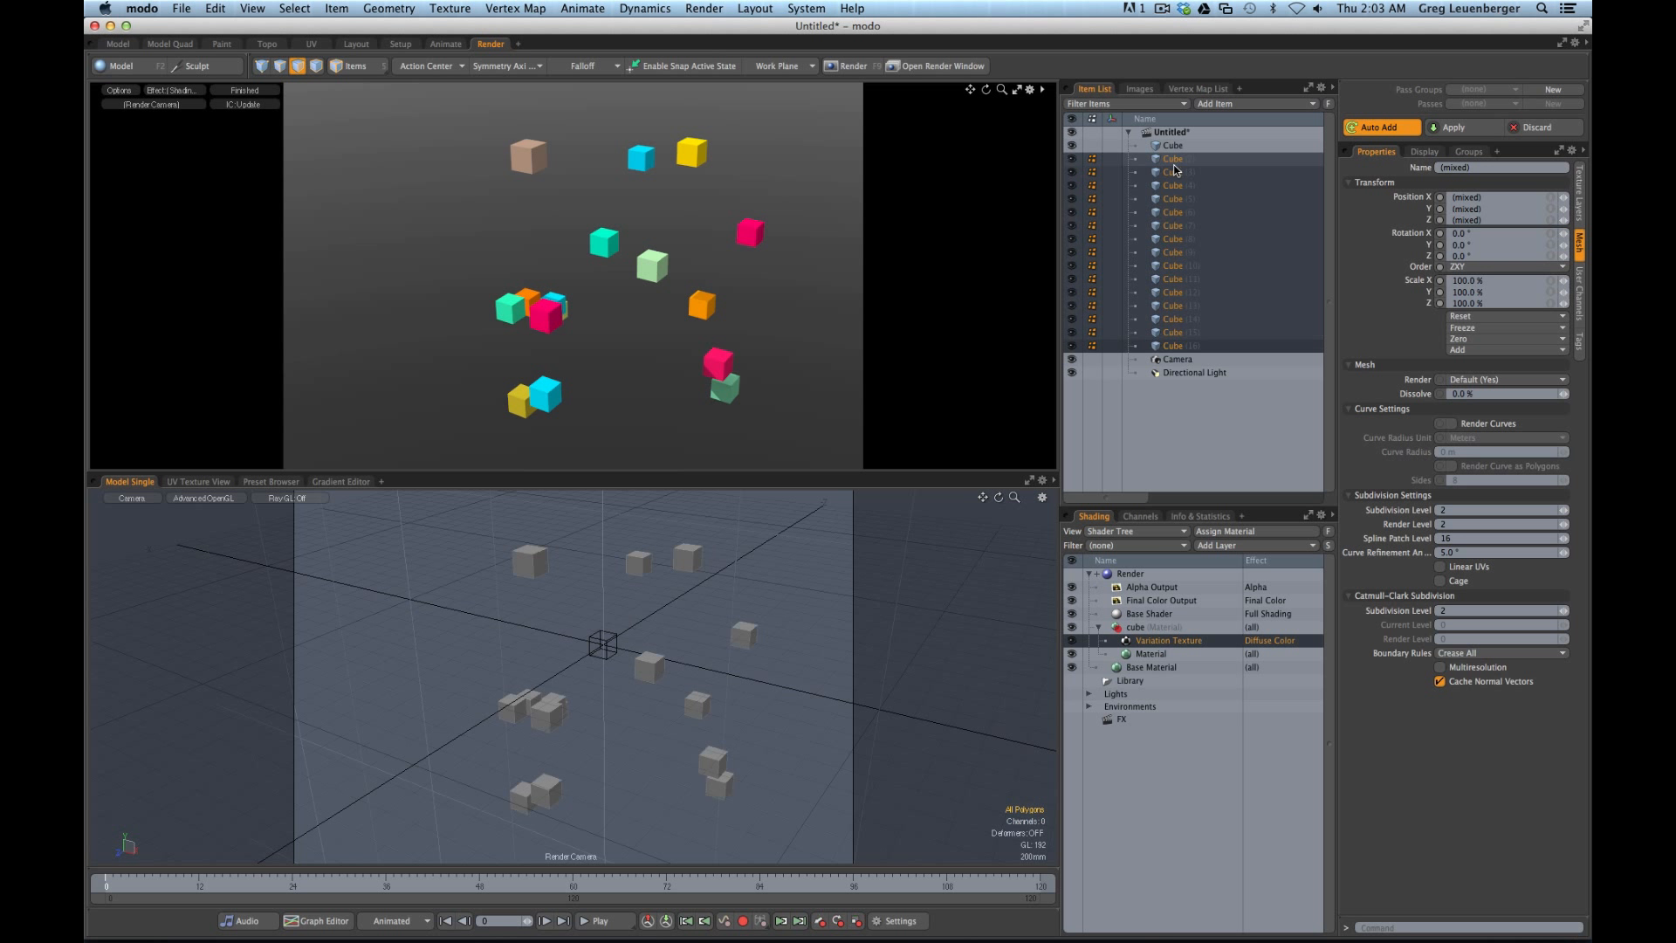
{"action": "right_click", "coordinate": [1178, 168]}
{"action": "left_click", "coordinate": [1152, 540]}
{"action": "left_click", "coordinate": [989, 460]}
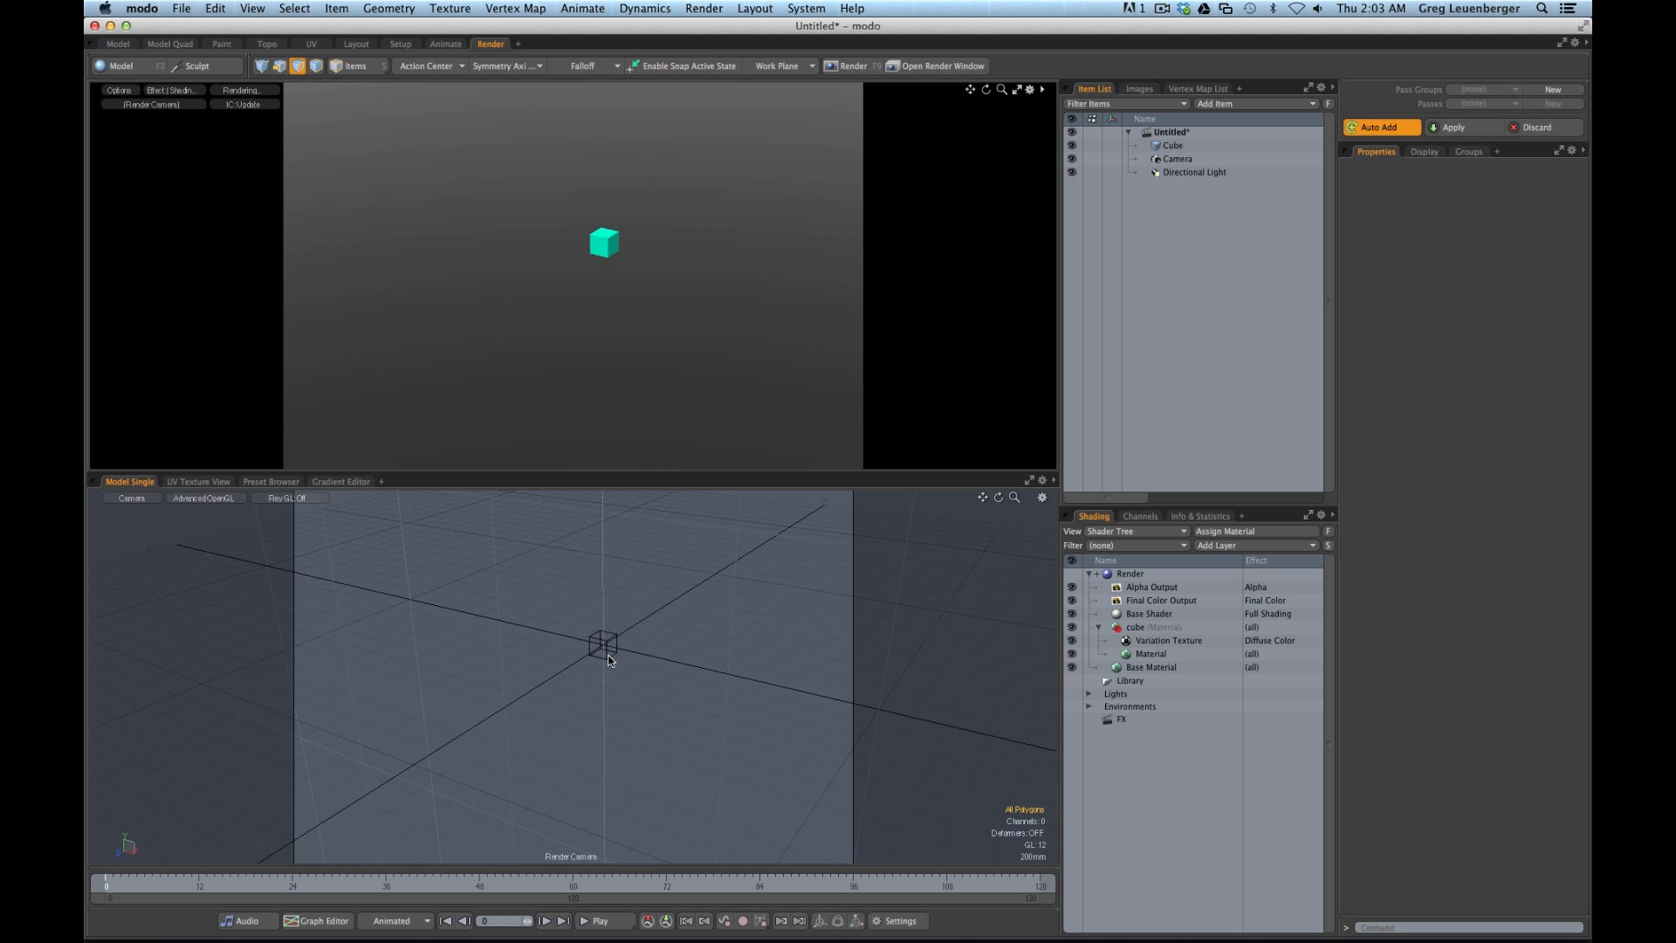
{"action": "key", "text": "5"}
{"action": "left_click", "coordinate": [611, 658]}
{"action": "left_click", "coordinate": [649, 663]}
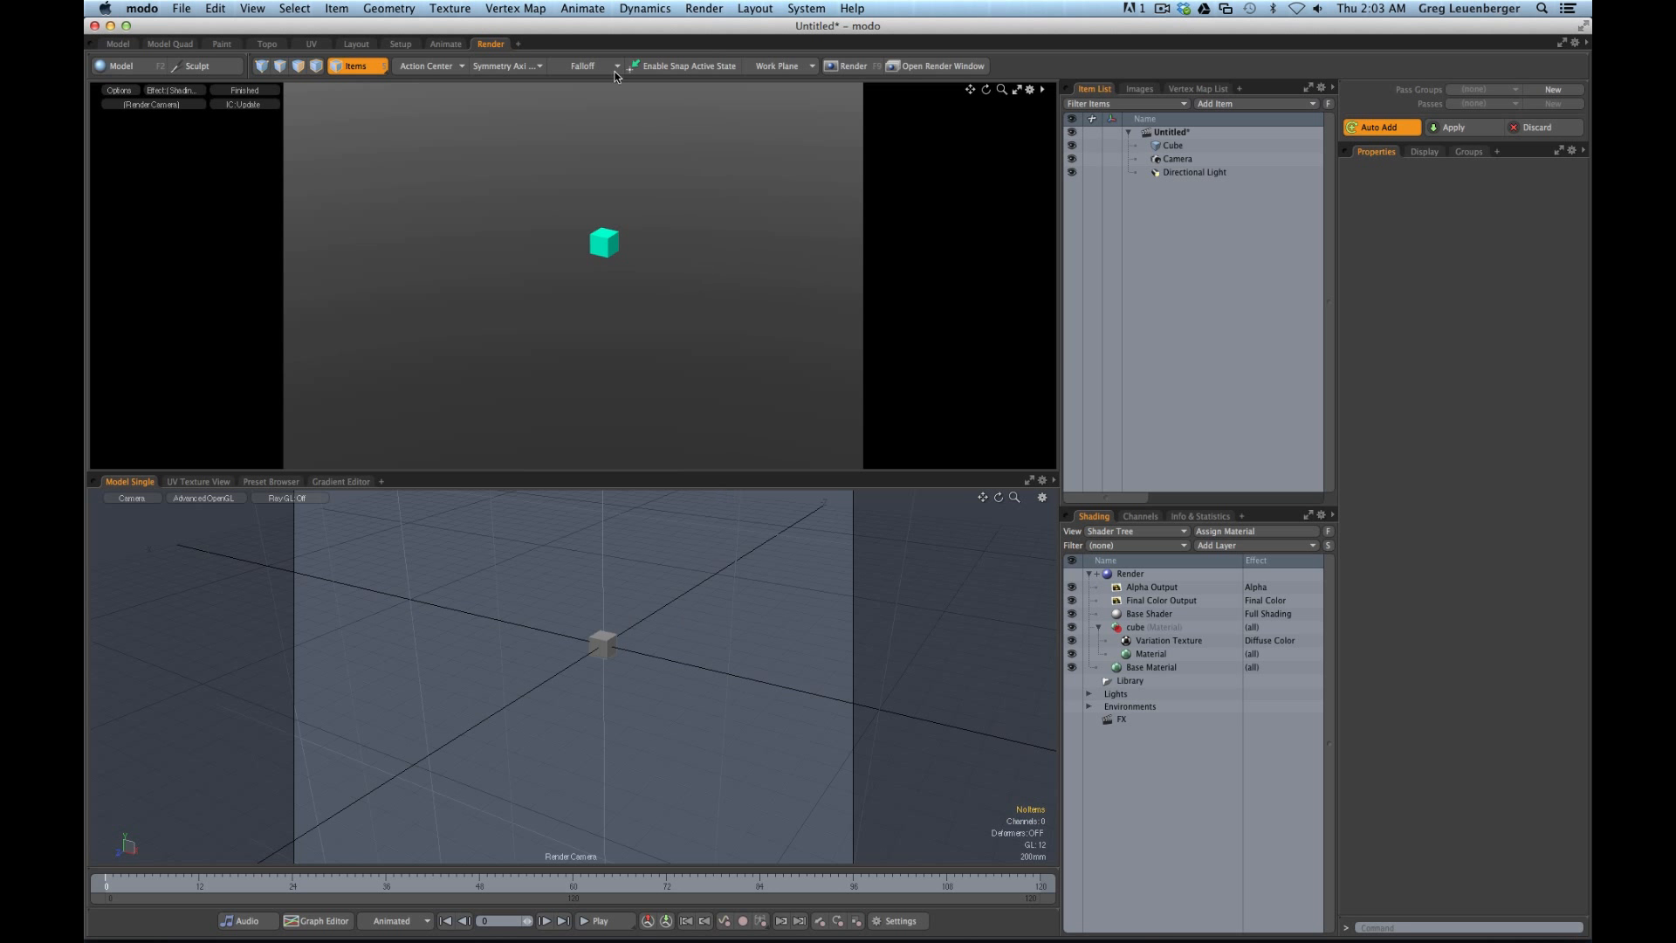
Add a radial particle emitter in the Setup layout and set its cone angle to 25°
{"action": "left_click", "coordinate": [404, 45]}
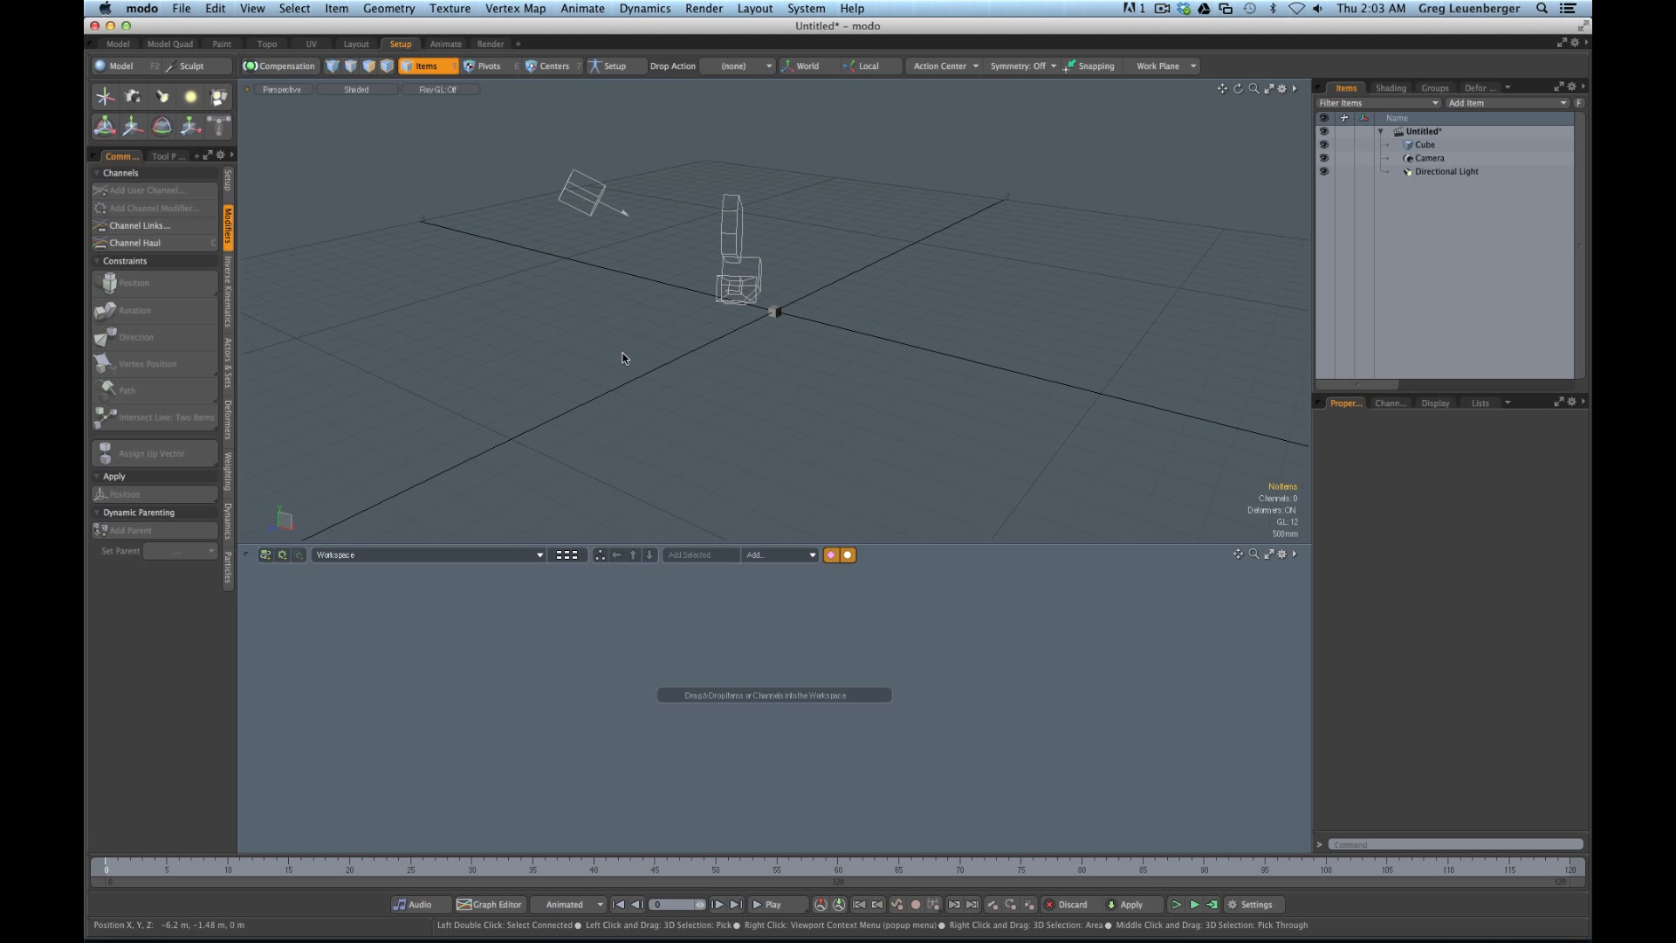
{"action": "left_click_drag", "start_coordinate": [550, 330], "coordinate": [454, 331], "text": "alt"}
{"action": "left_click", "coordinate": [227, 567]}
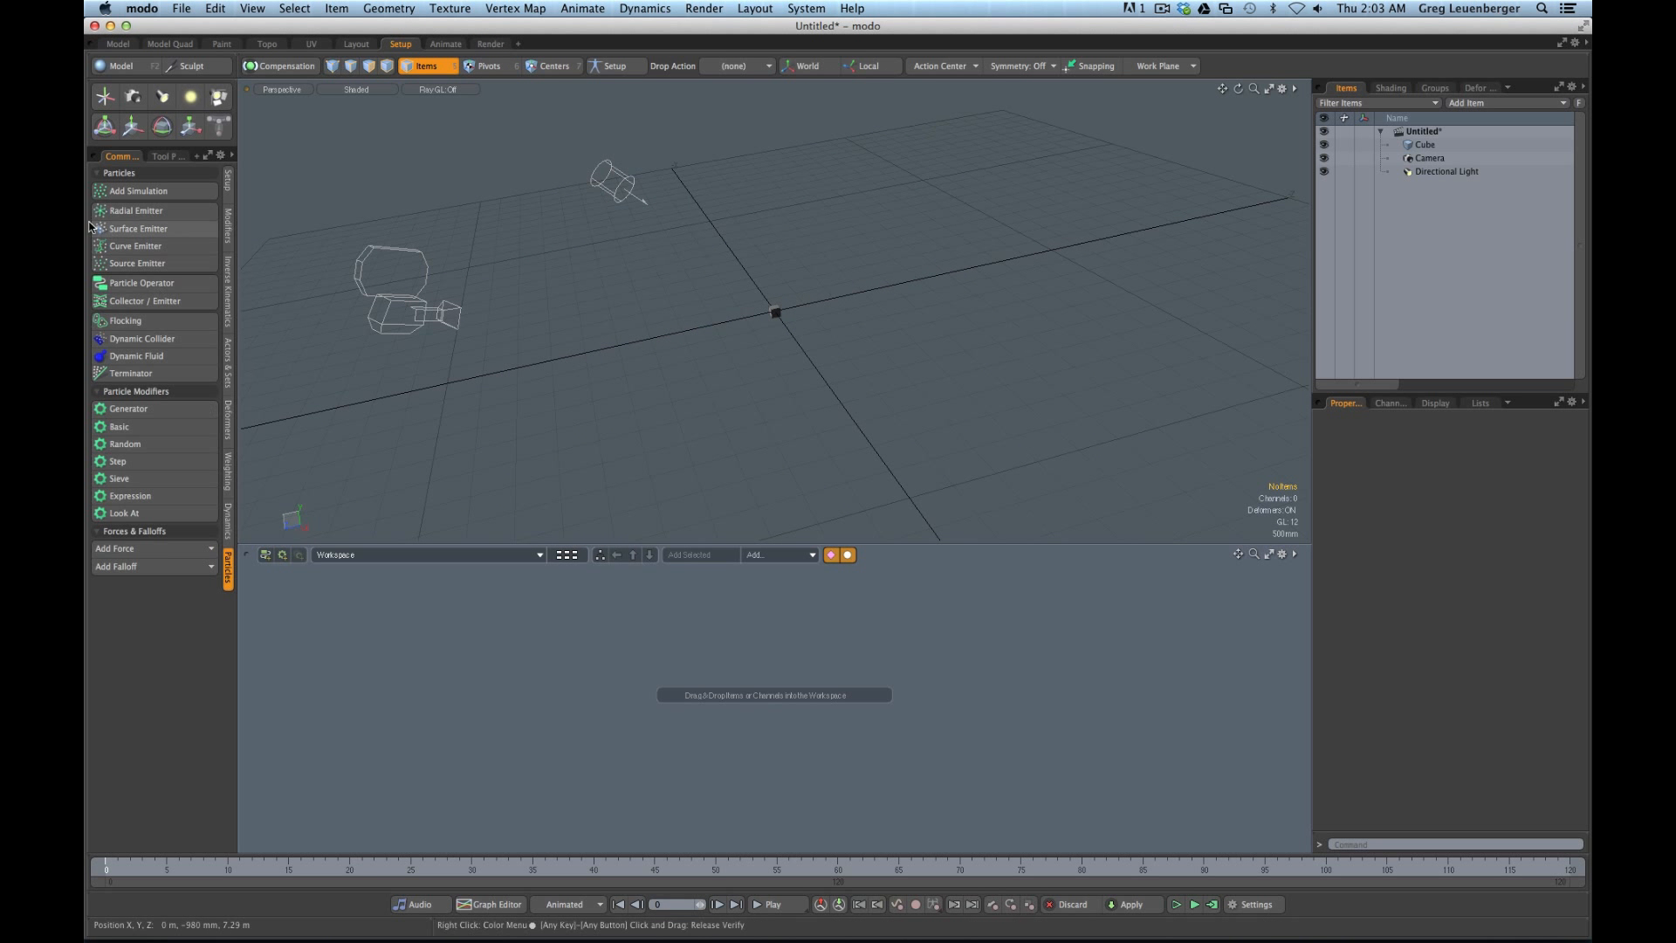
{"action": "left_click", "coordinate": [150, 213]}
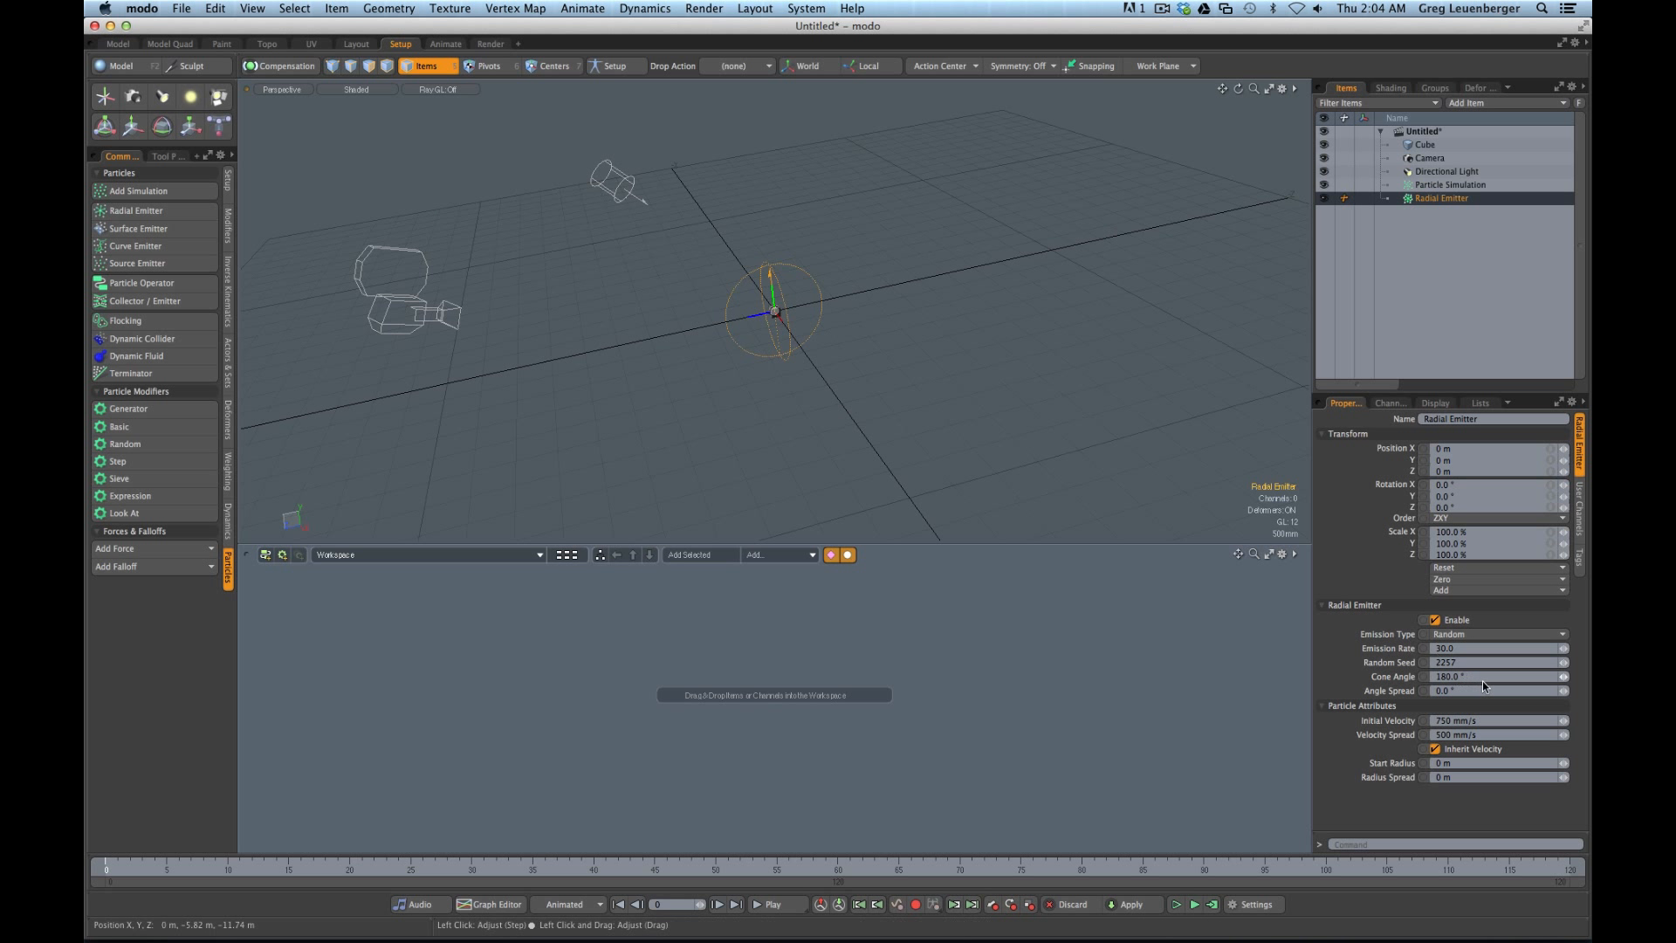
{"action": "type", "text": "25"}
{"action": "key", "text": "Return"}
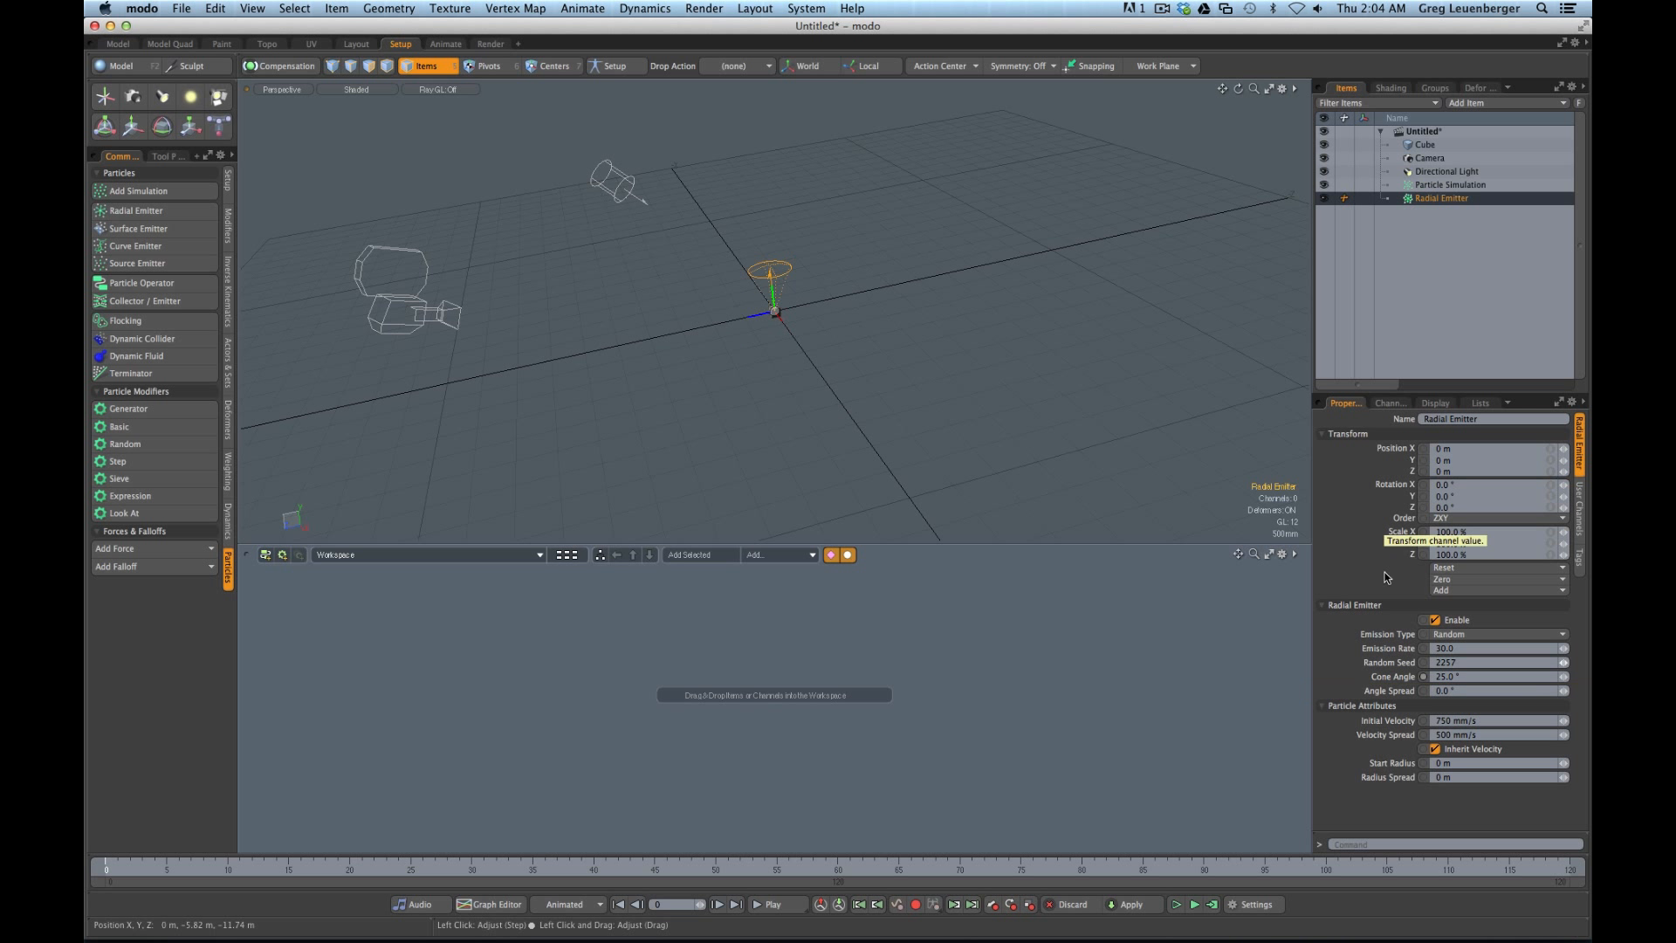
Set the radial emitter's initial velocity to 2 m/s and its velocity spread to 1 m/s
{"action": "left_click", "coordinate": [1472, 720]}
{"action": "type", "text": "2"}
{"action": "key", "text": "Tab"}
{"action": "type", "text": "1"}
{"action": "key", "text": "Return"}
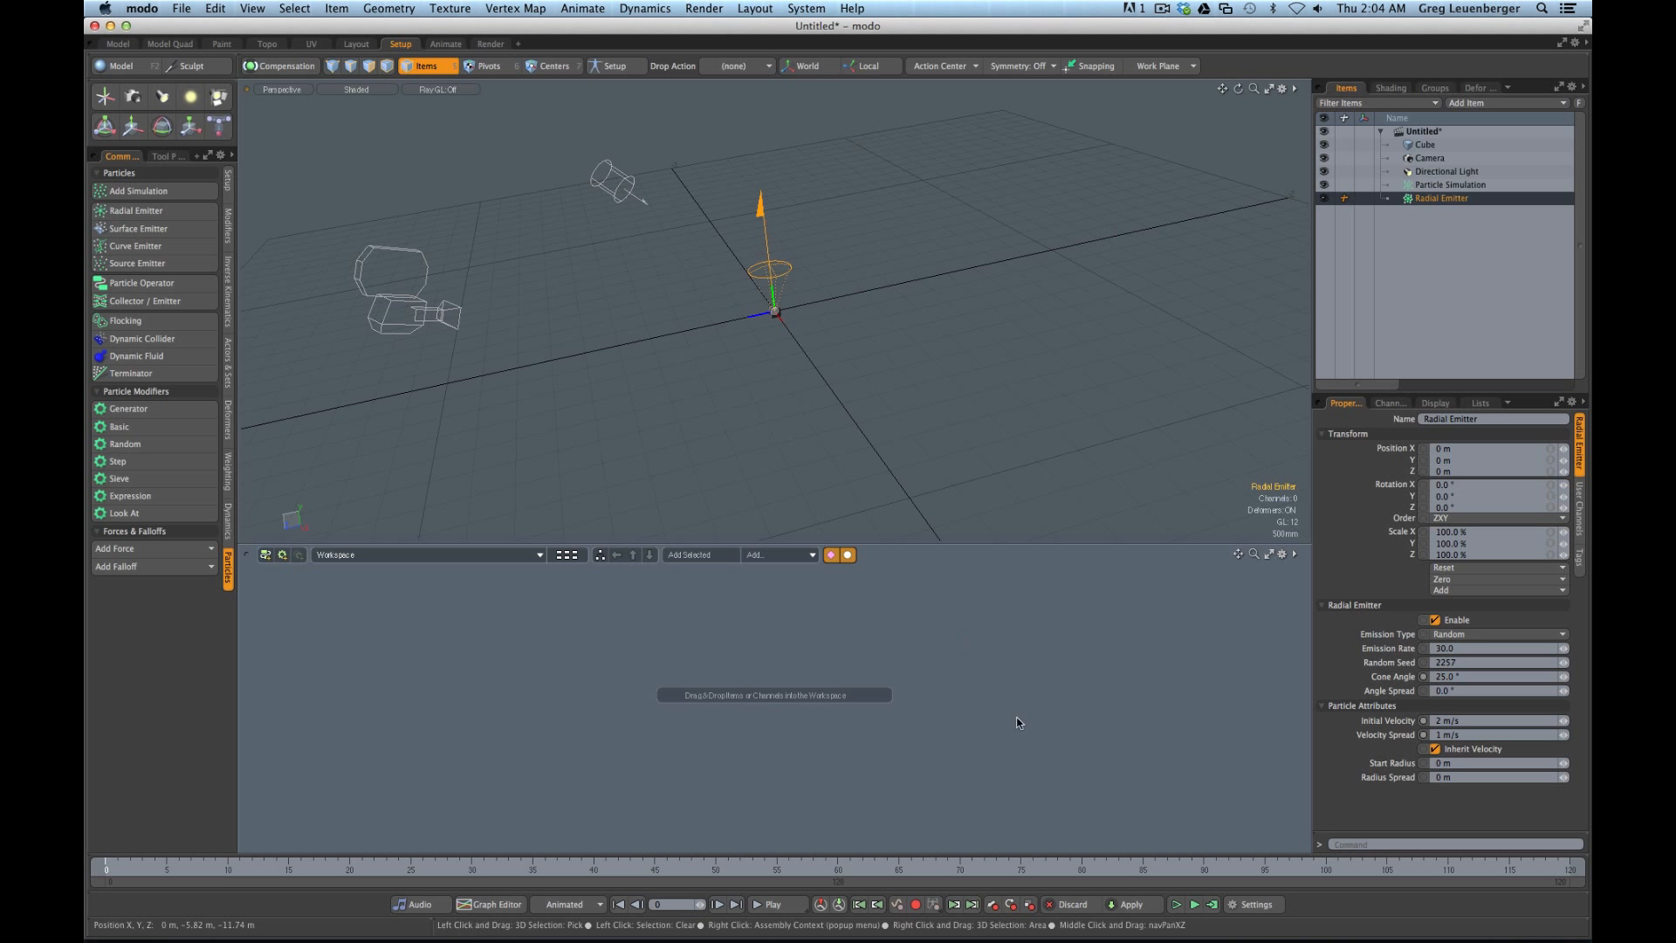
Compute the particle simulation with an end time of frame 120
{"action": "left_click_drag", "start_coordinate": [810, 463], "coordinate": [834, 292], "text": "alt"}
{"action": "scroll", "coordinate": [834, 290], "scroll_direction": "up", "scroll_amount": 3}
{"action": "left_click_drag", "start_coordinate": [849, 396], "coordinate": [863, 390], "text": "alt"}
{"action": "left_click", "coordinate": [1183, 907]}
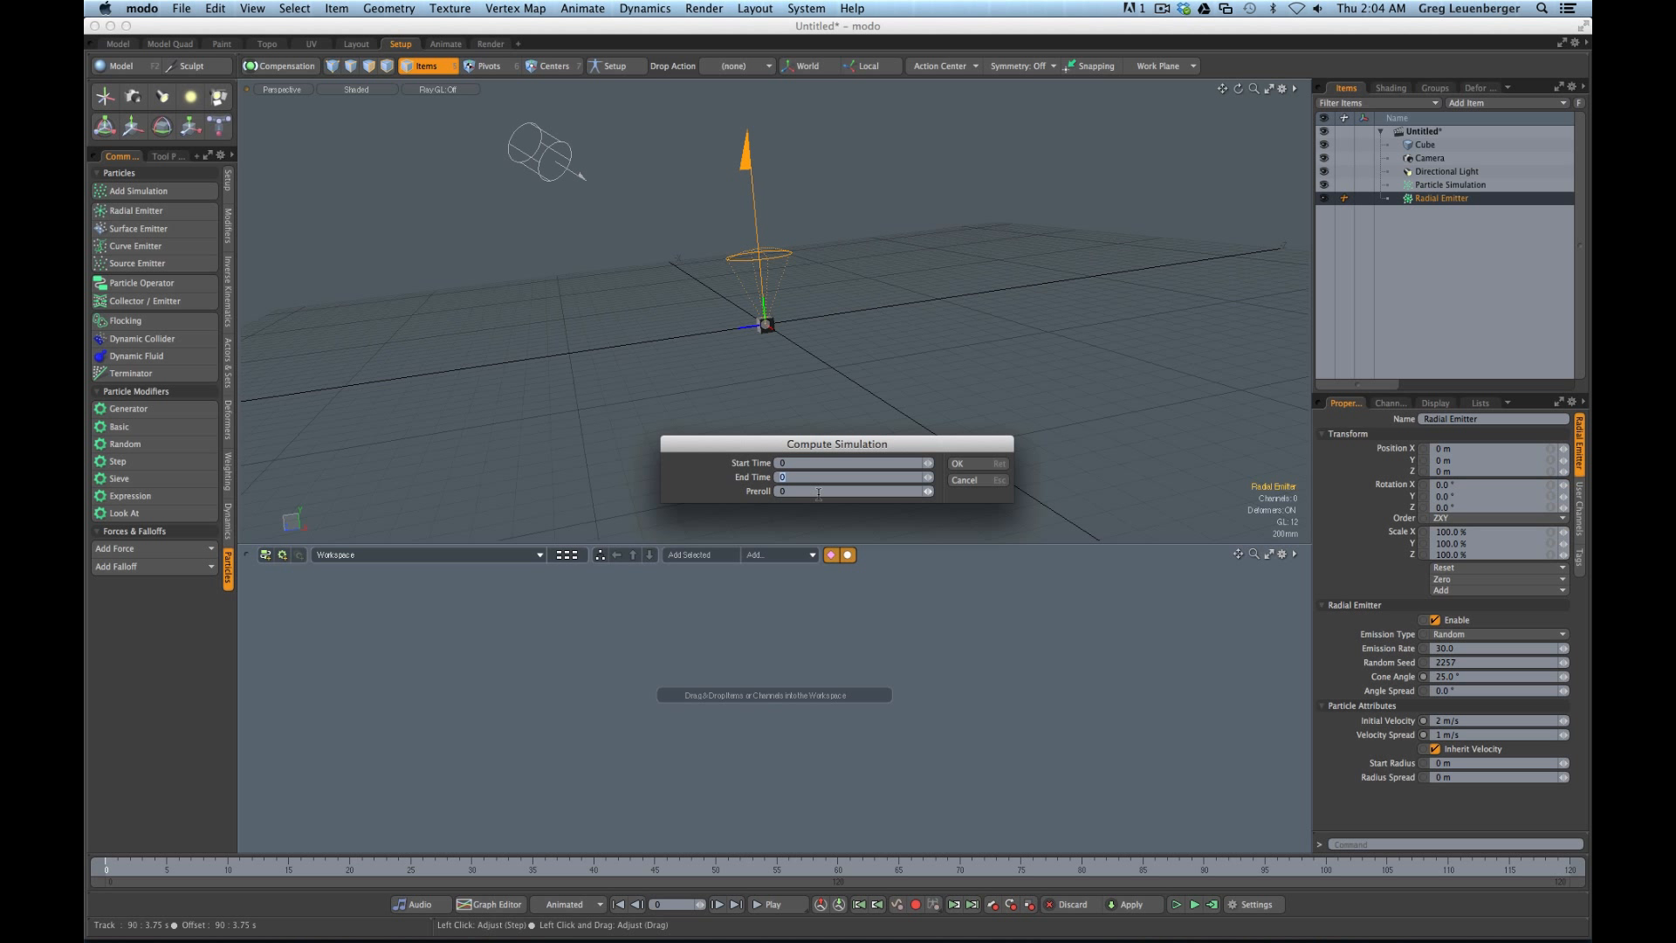
{"action": "type", "text": "120"}
{"action": "key", "text": "Return"}
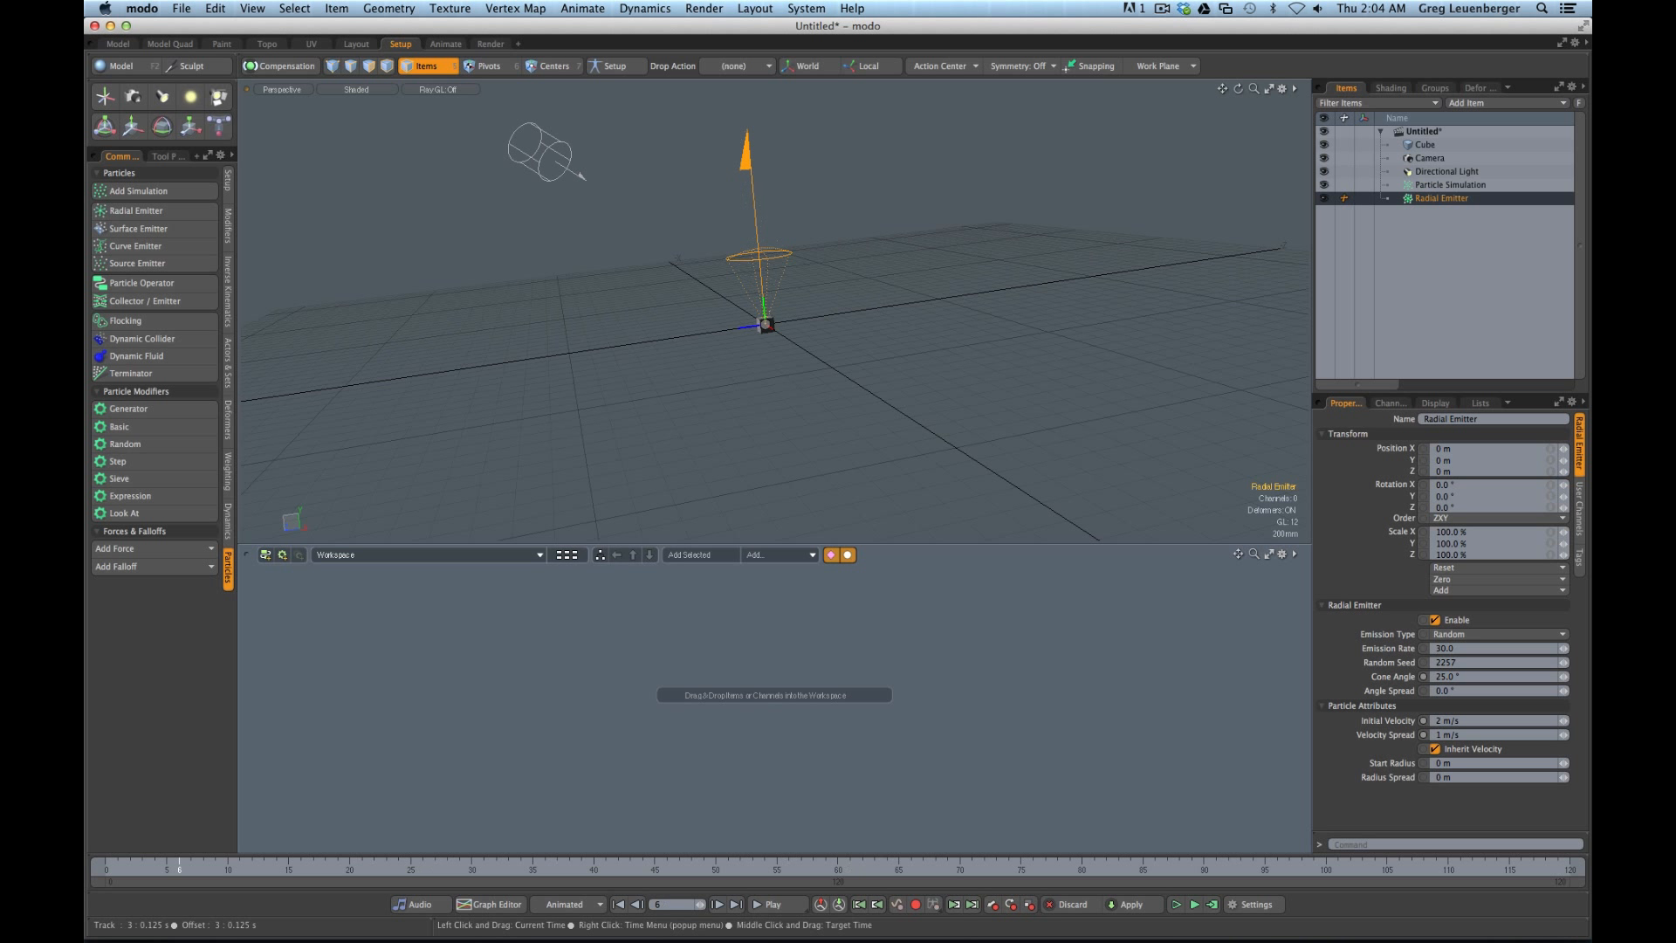
Add a replicator with Cube as prototype and Particle Simulation as point source, and scrub to frame 55
{"action": "left_click", "coordinate": [1474, 103]}
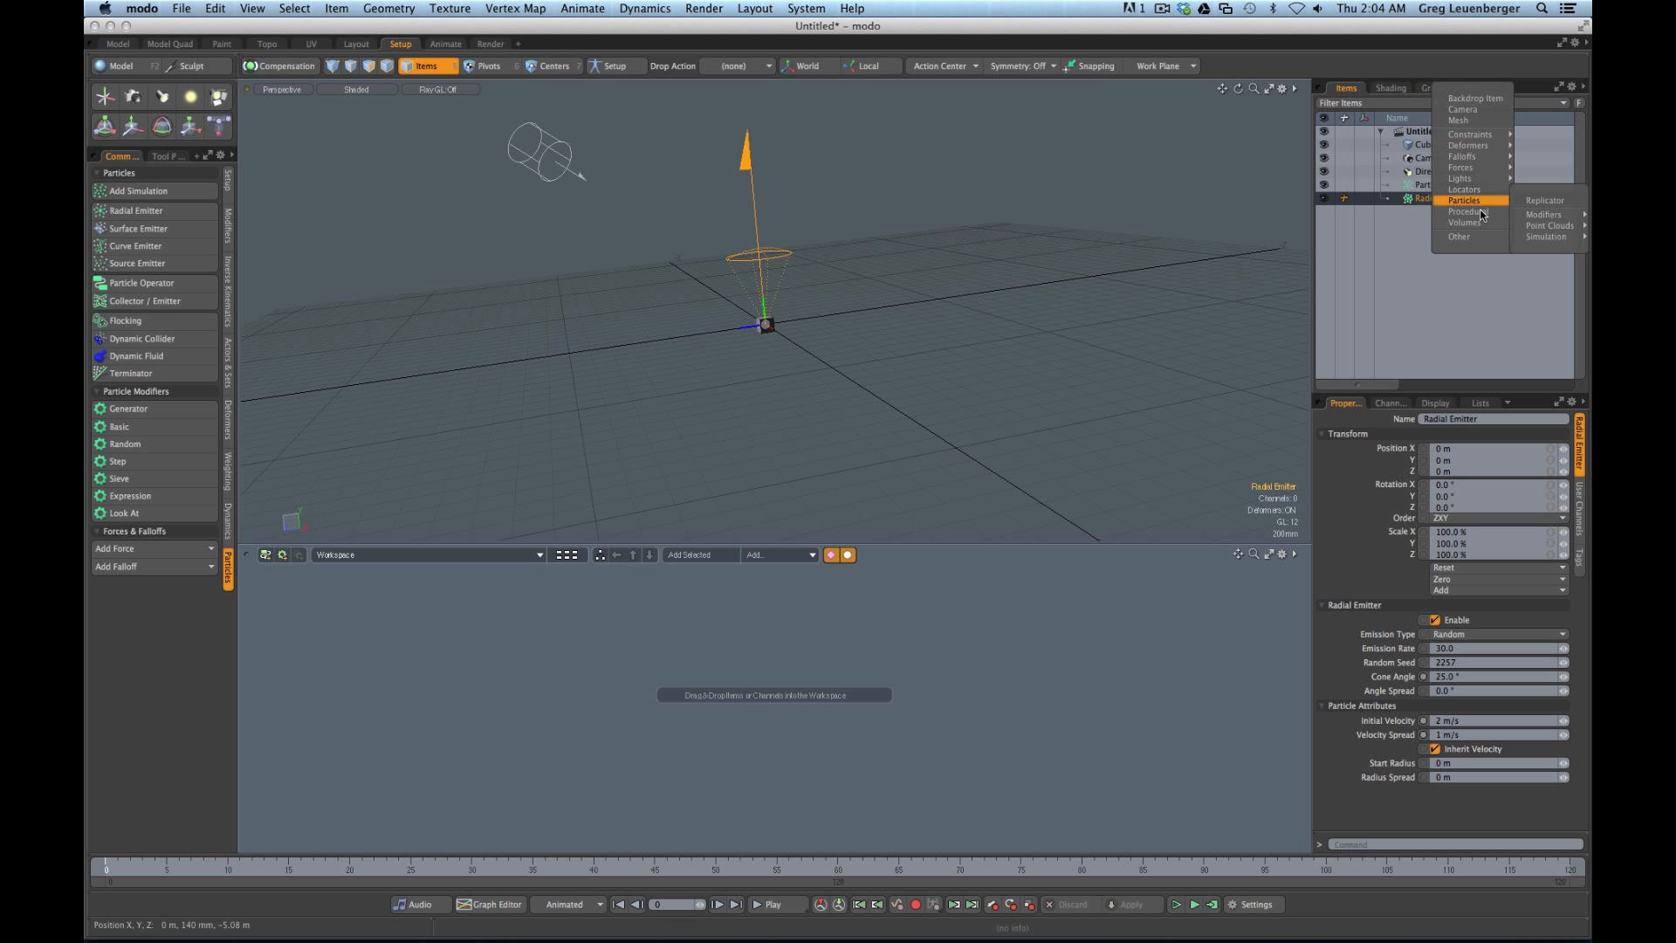
{"action": "left_click", "coordinate": [1544, 200]}
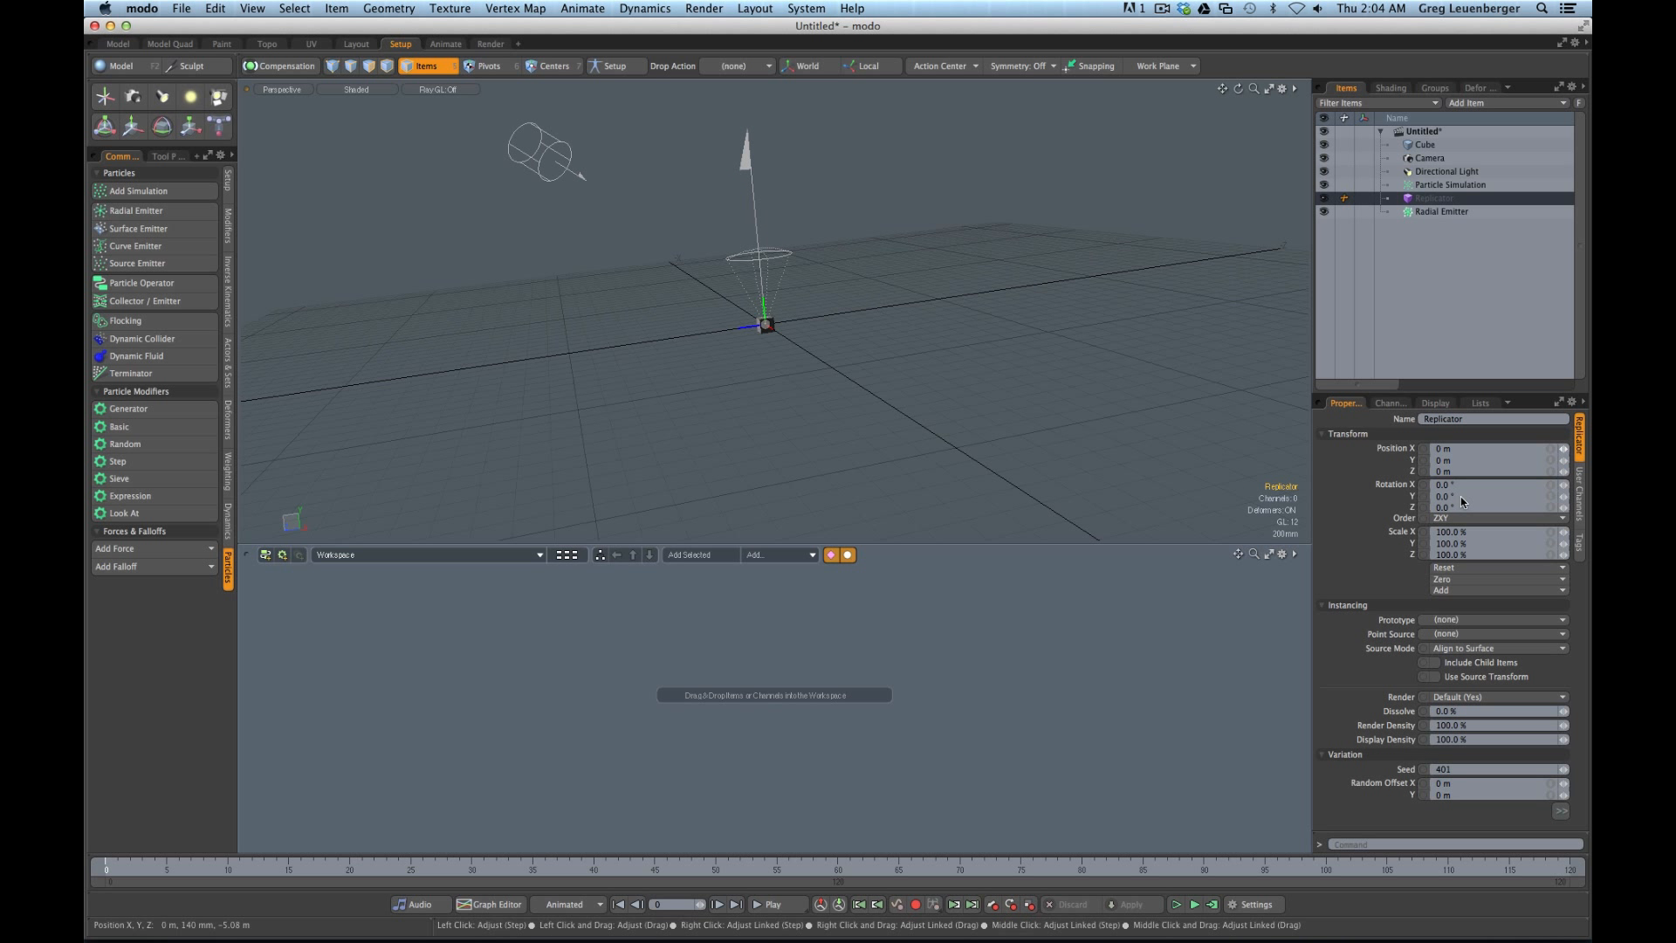
{"action": "left_click", "coordinate": [1453, 620]}
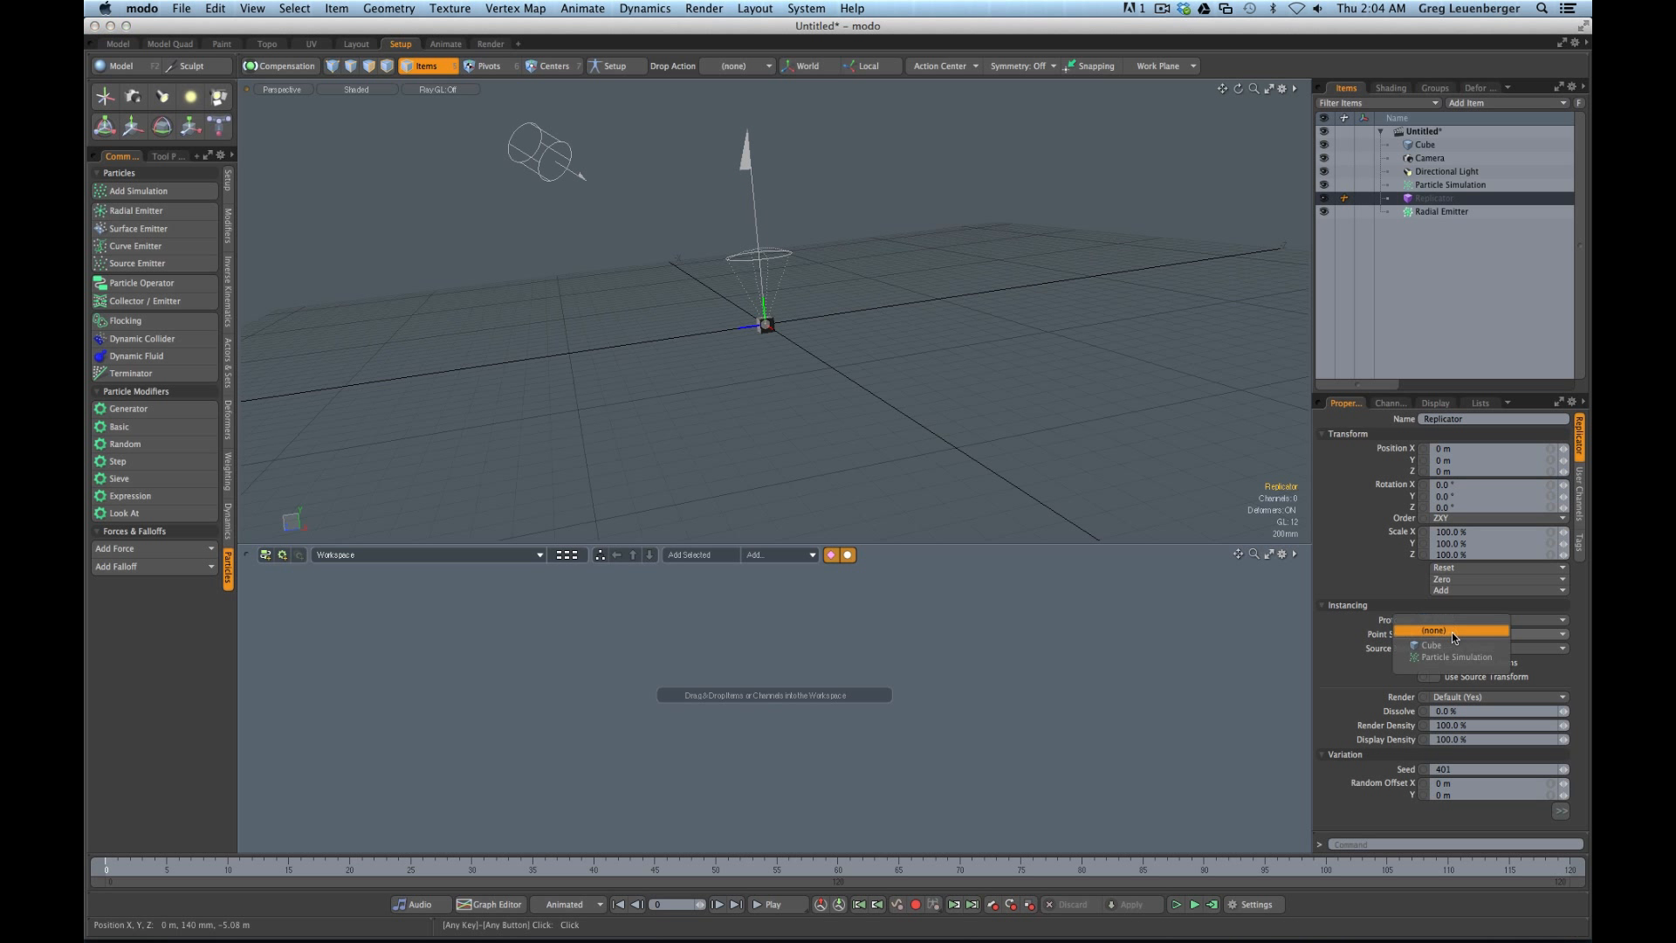
{"action": "left_click", "coordinate": [1431, 644]}
{"action": "left_click_drag", "start_coordinate": [289, 871], "coordinate": [777, 871]}
{"action": "left_click_drag", "start_coordinate": [760, 410], "coordinate": [812, 425], "text": "alt"}
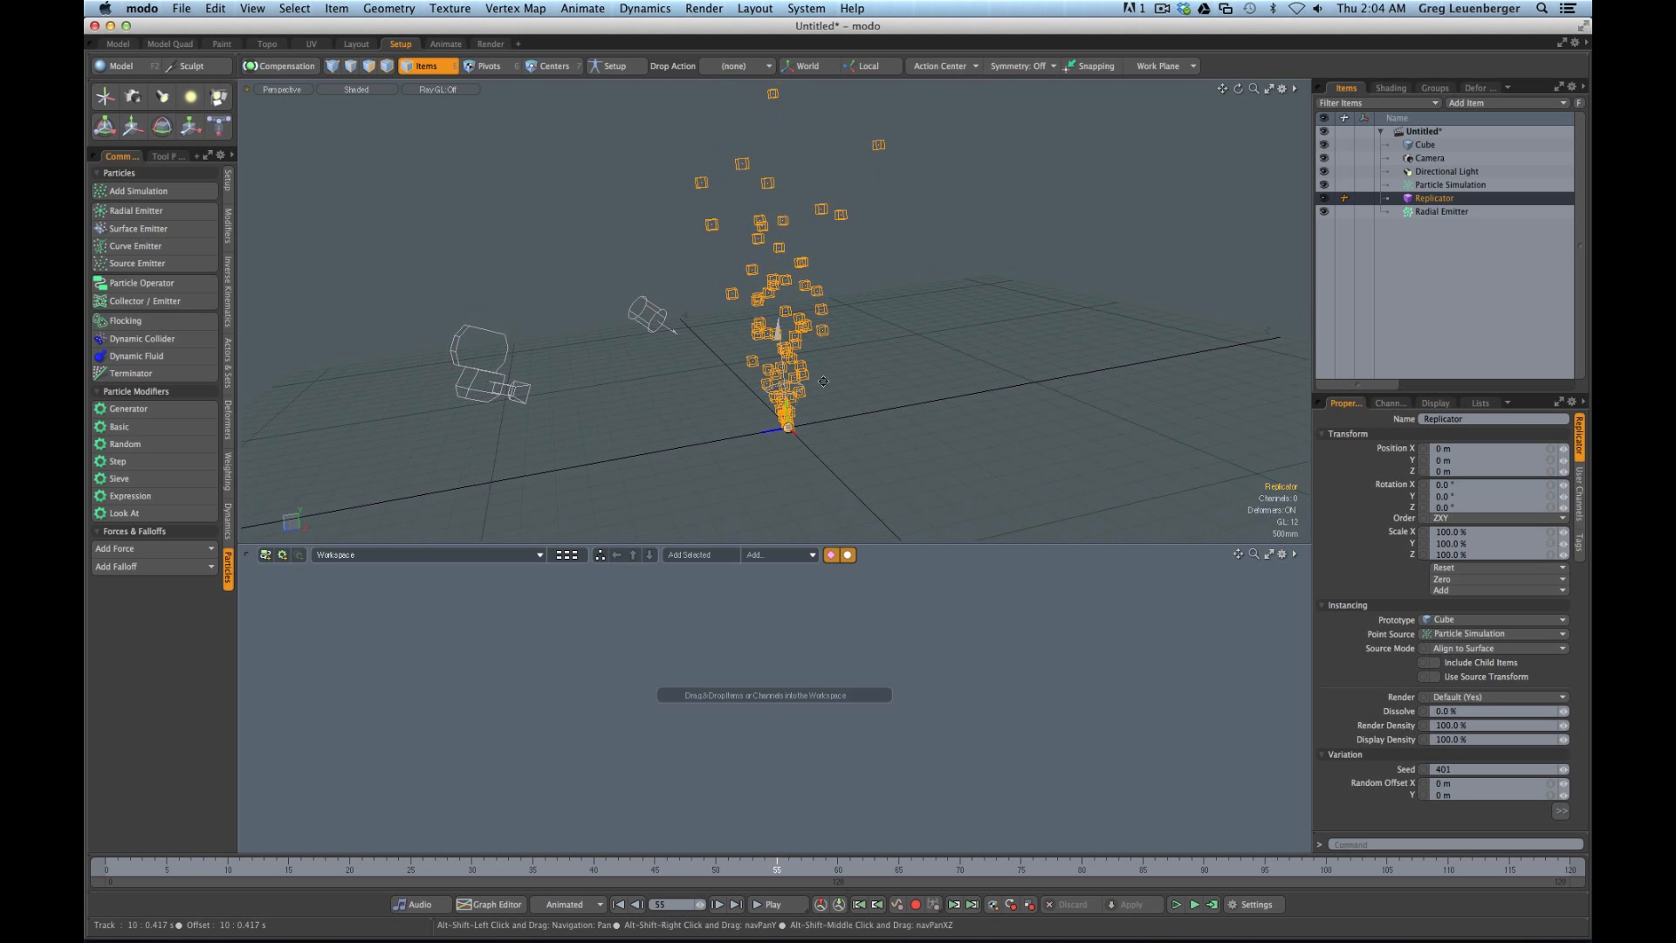
Return to the Render layout and set the Variation Texture's variation source to Particle
{"action": "left_click", "coordinate": [491, 43]}
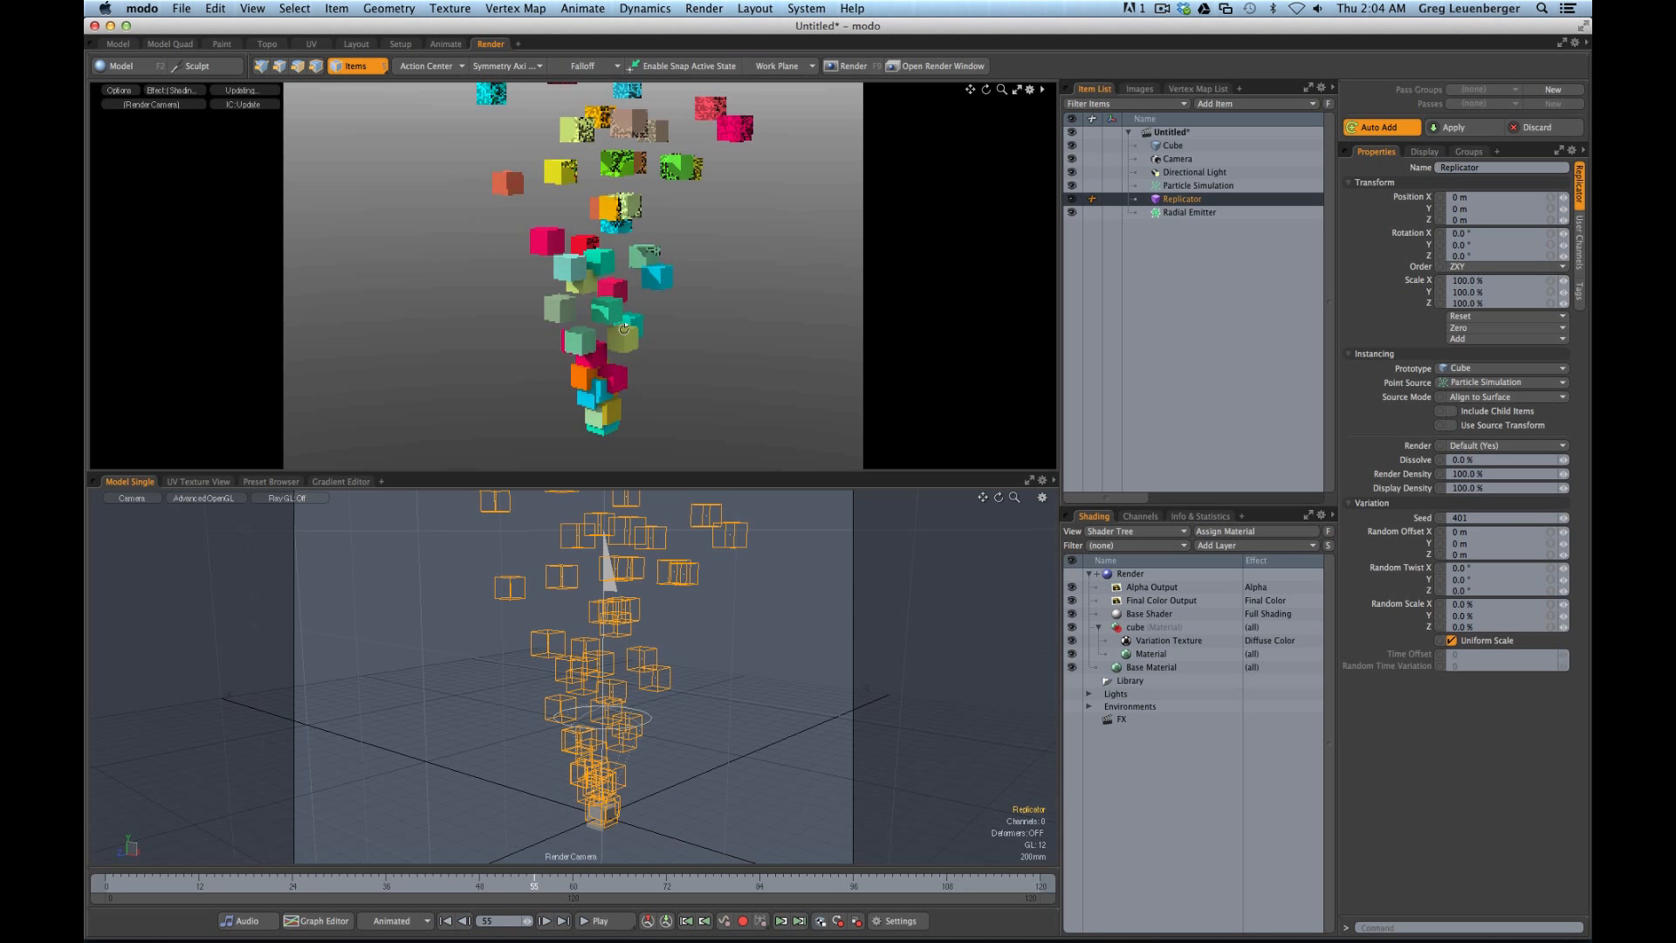
{"action": "left_click", "coordinate": [1154, 642]}
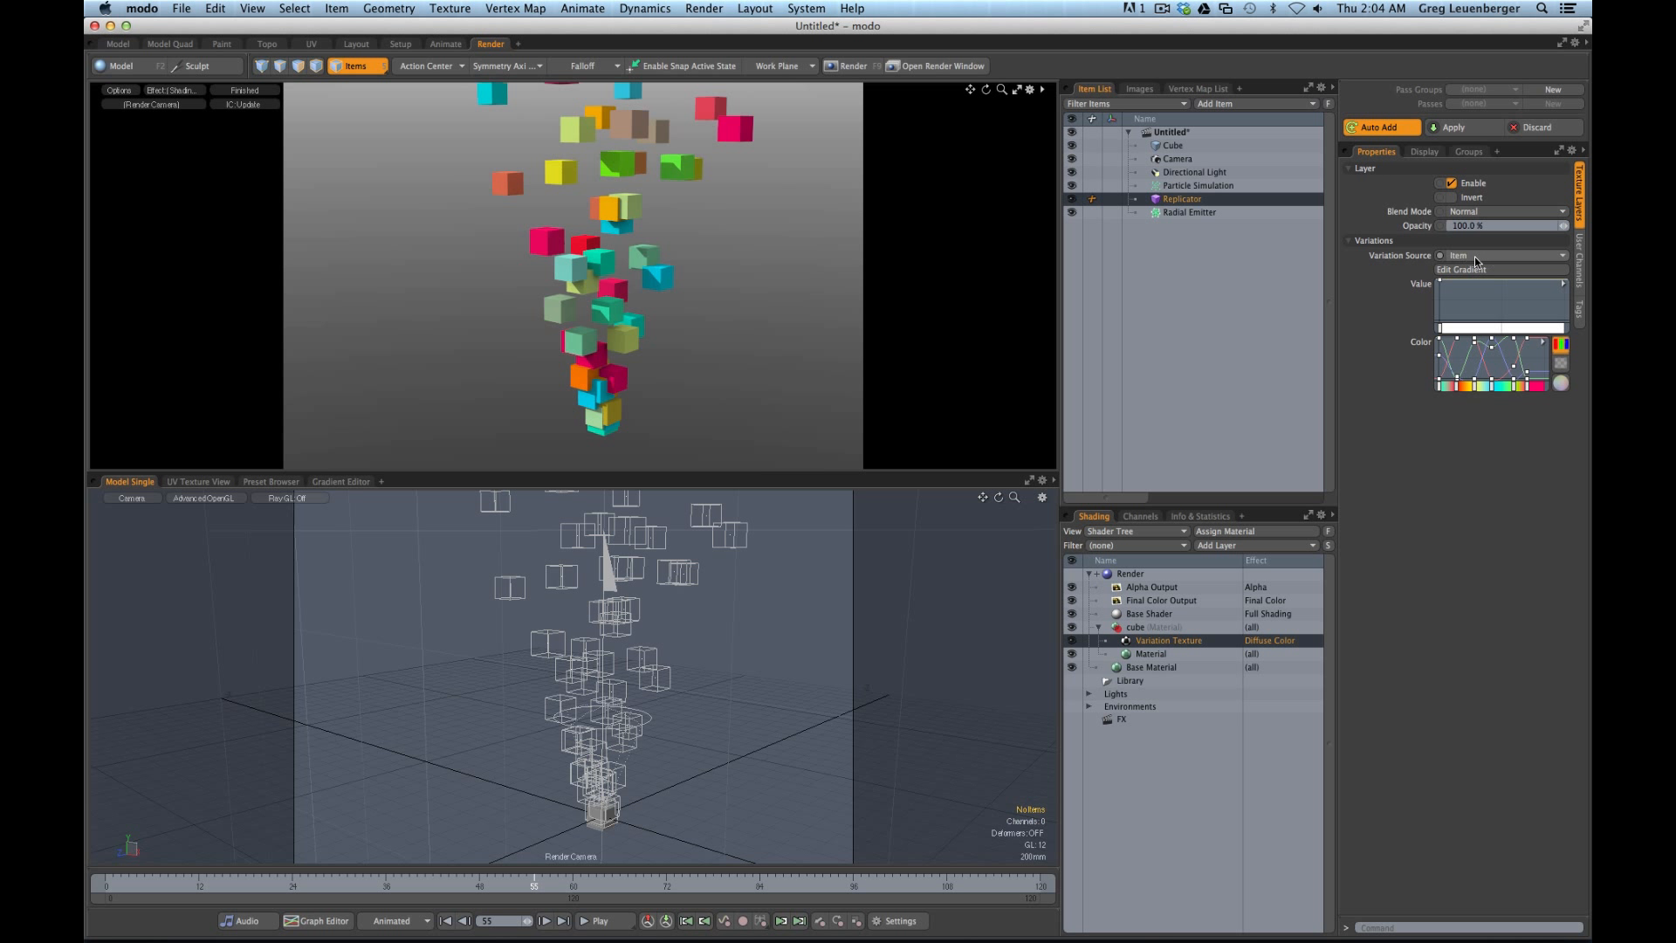
{"action": "left_click", "coordinate": [1468, 254]}
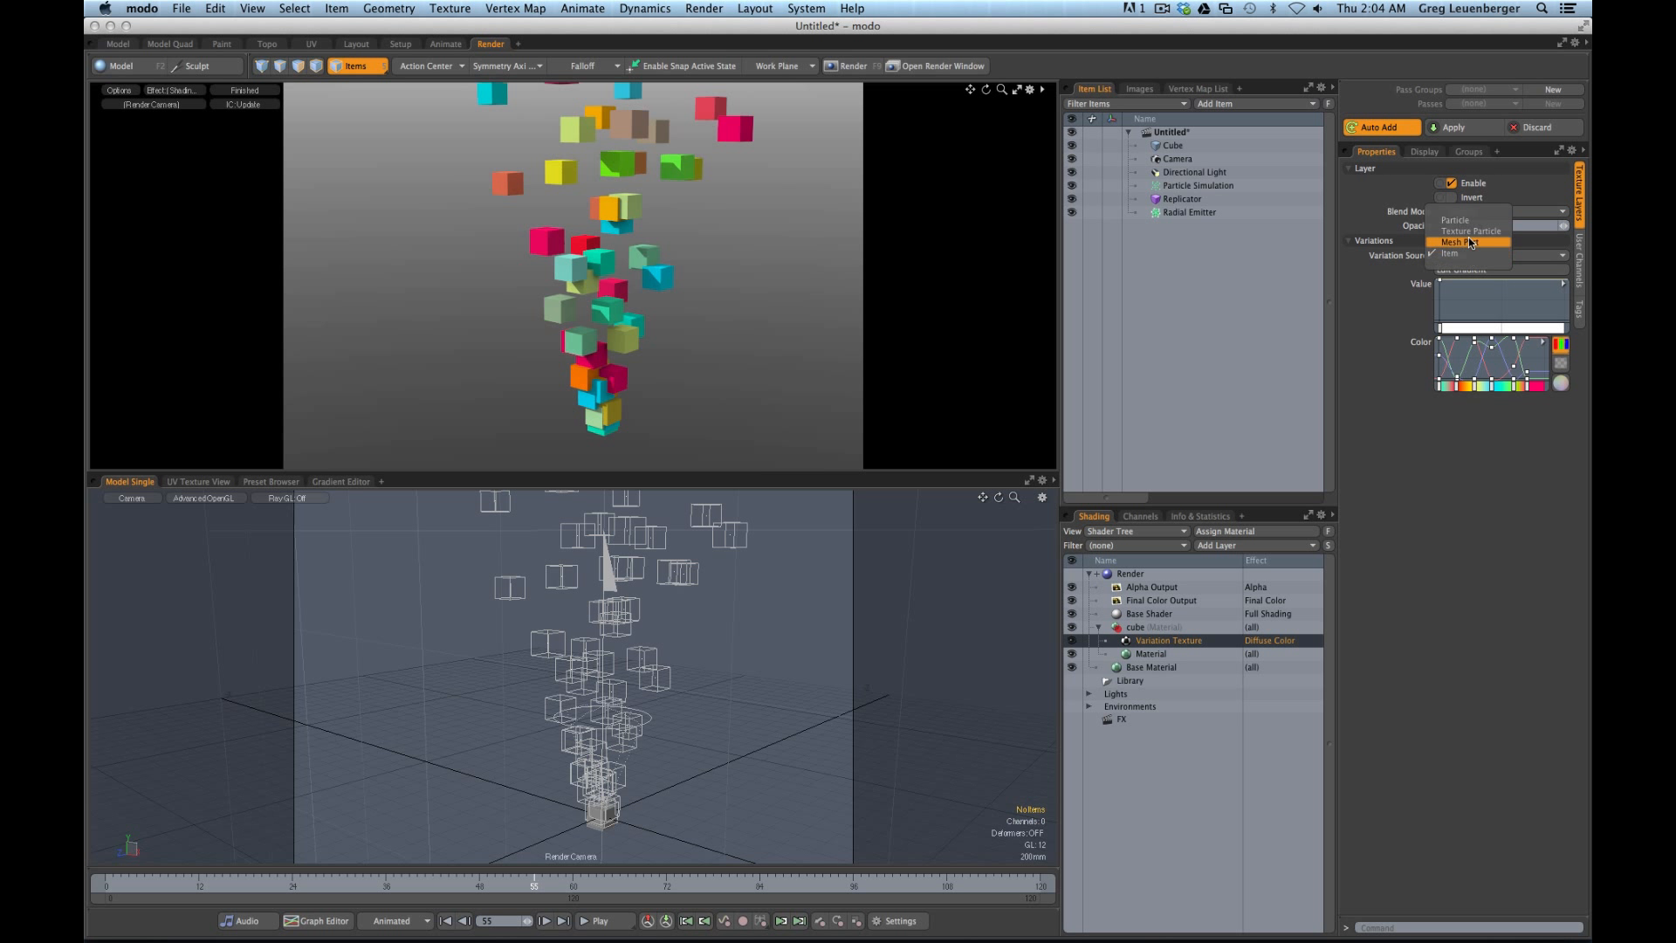
{"action": "left_click", "coordinate": [1469, 222]}
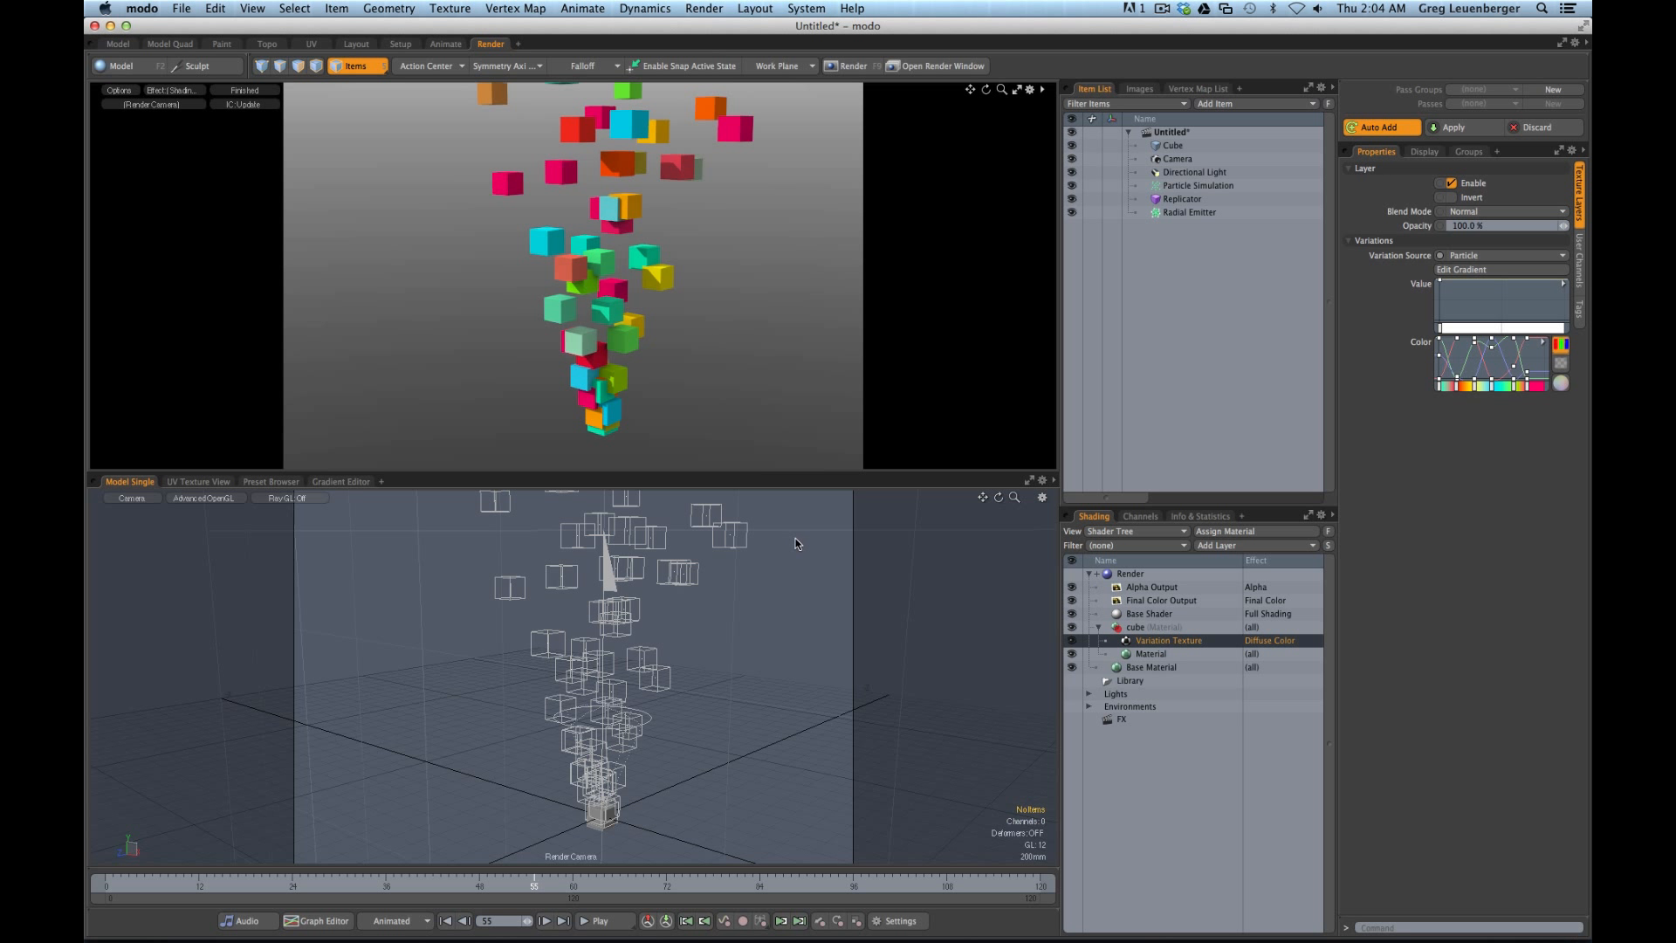
Scrub the animation back to frame 39 and forward to frame 68 to check the particle colors in the preview
{"action": "left_click_drag", "start_coordinate": [526, 921], "coordinate": [400, 921]}
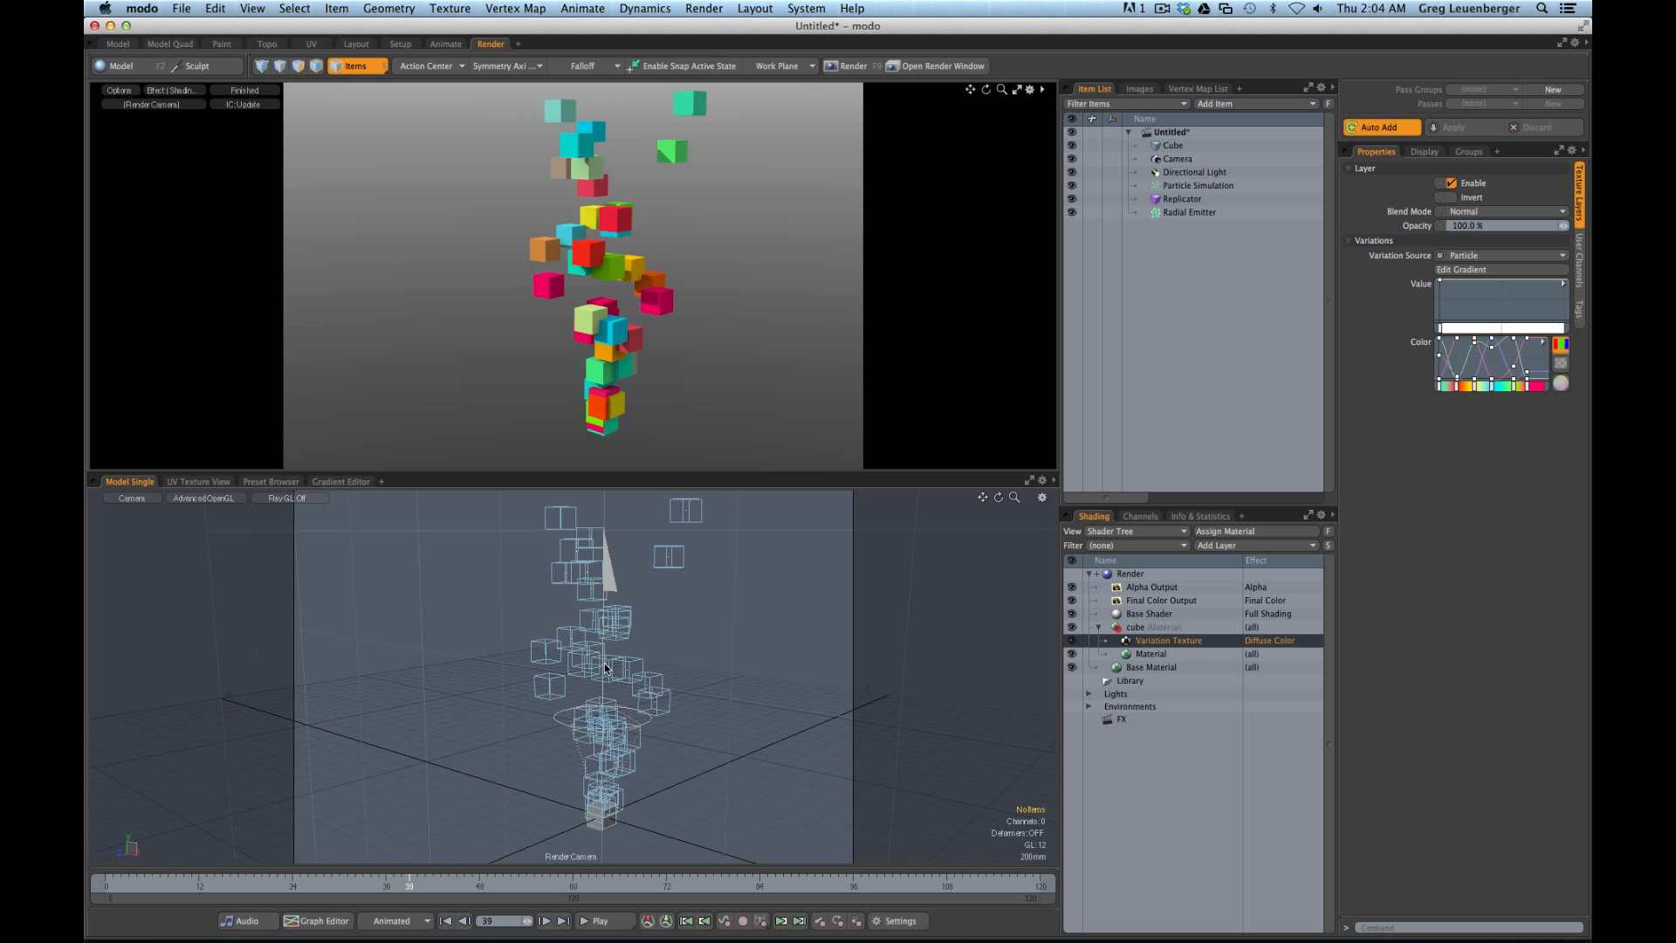
{"action": "left_click_drag", "start_coordinate": [479, 881], "coordinate": [641, 881]}
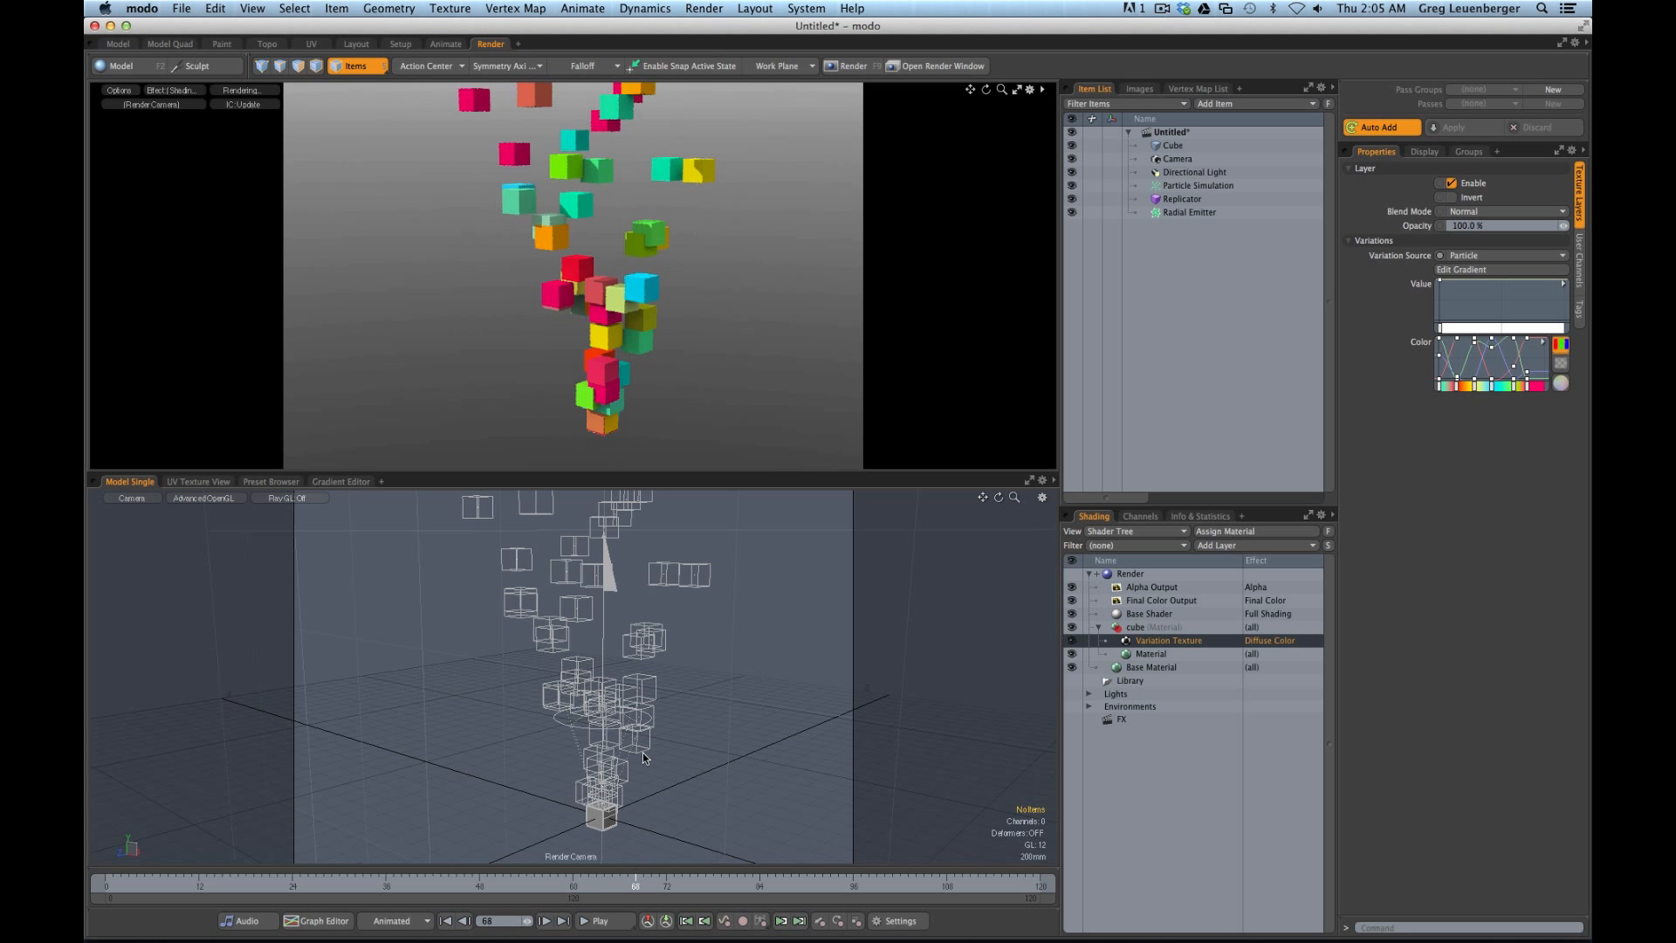
{"action": "left_click", "coordinate": [940, 491]}
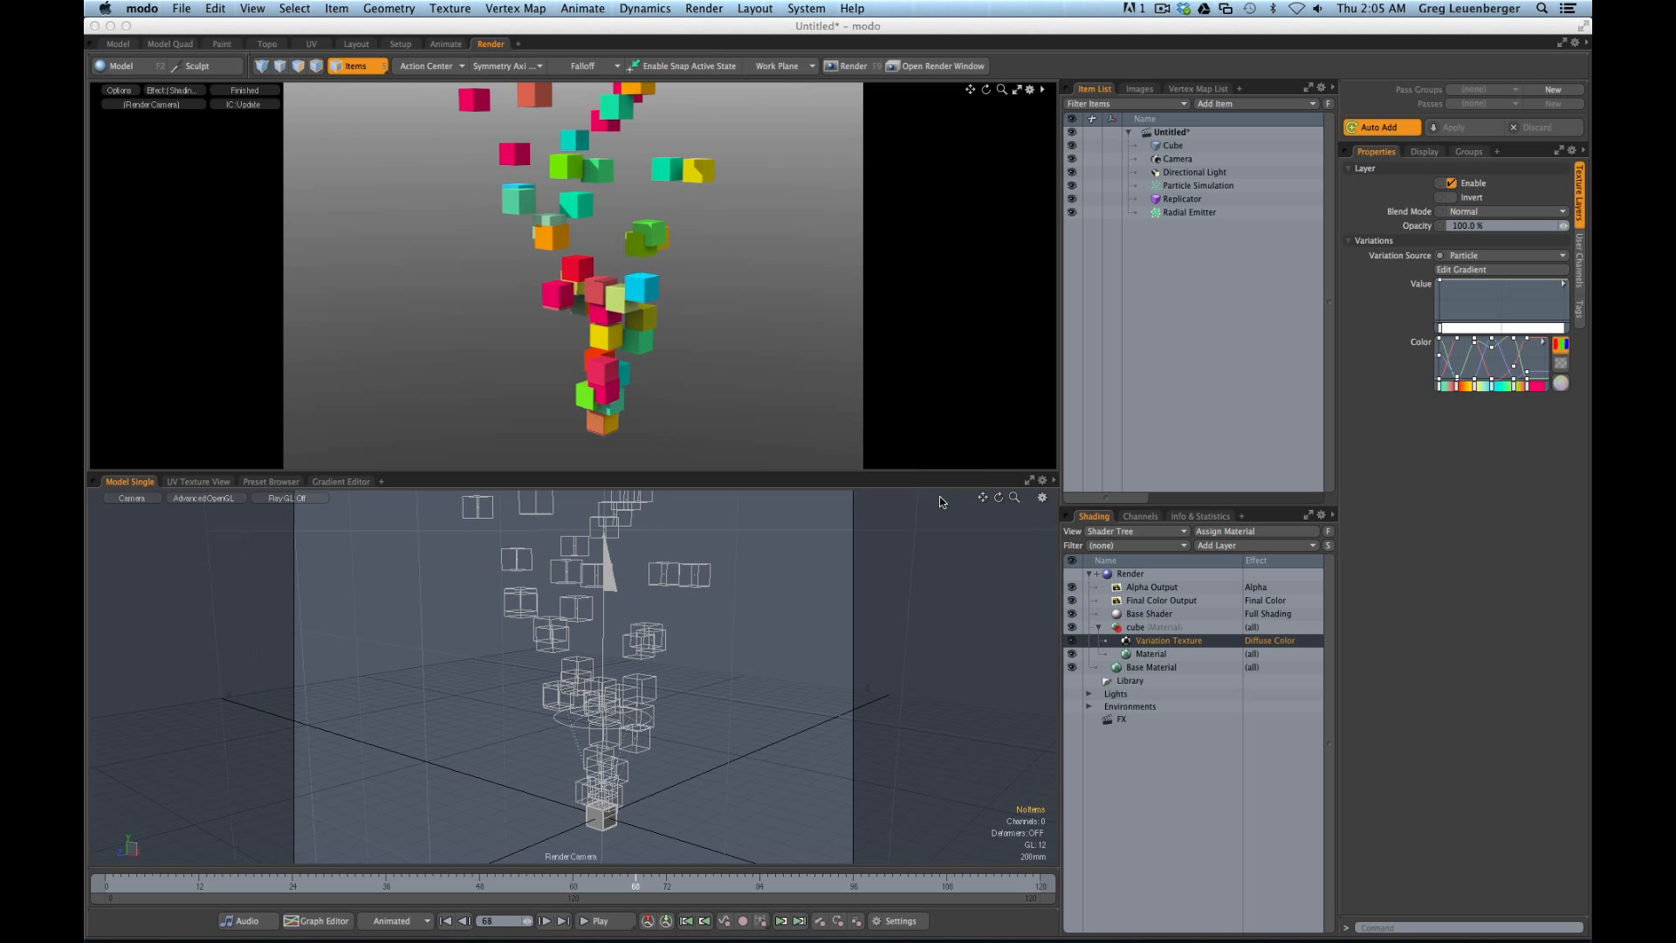
Browse the mesh presets in the Layout workspace, going through Organic and Plants to the Trees folder
{"action": "left_click", "coordinate": [354, 44]}
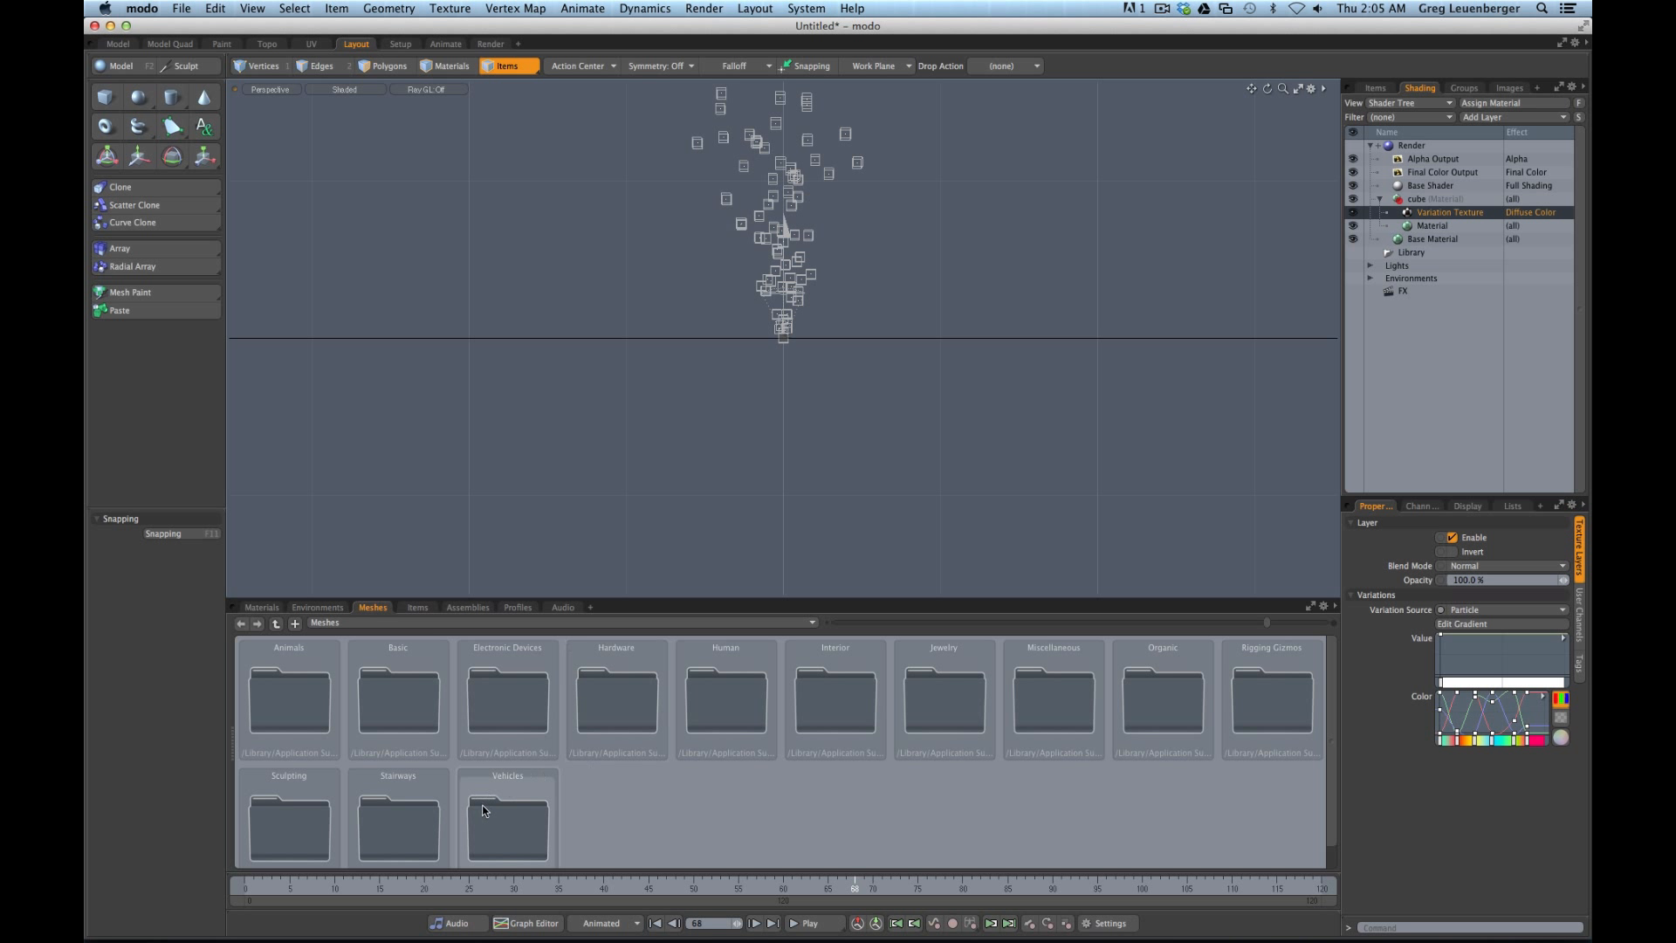
{"action": "double_click", "coordinate": [1181, 699]}
{"action": "double_click", "coordinate": [632, 695]}
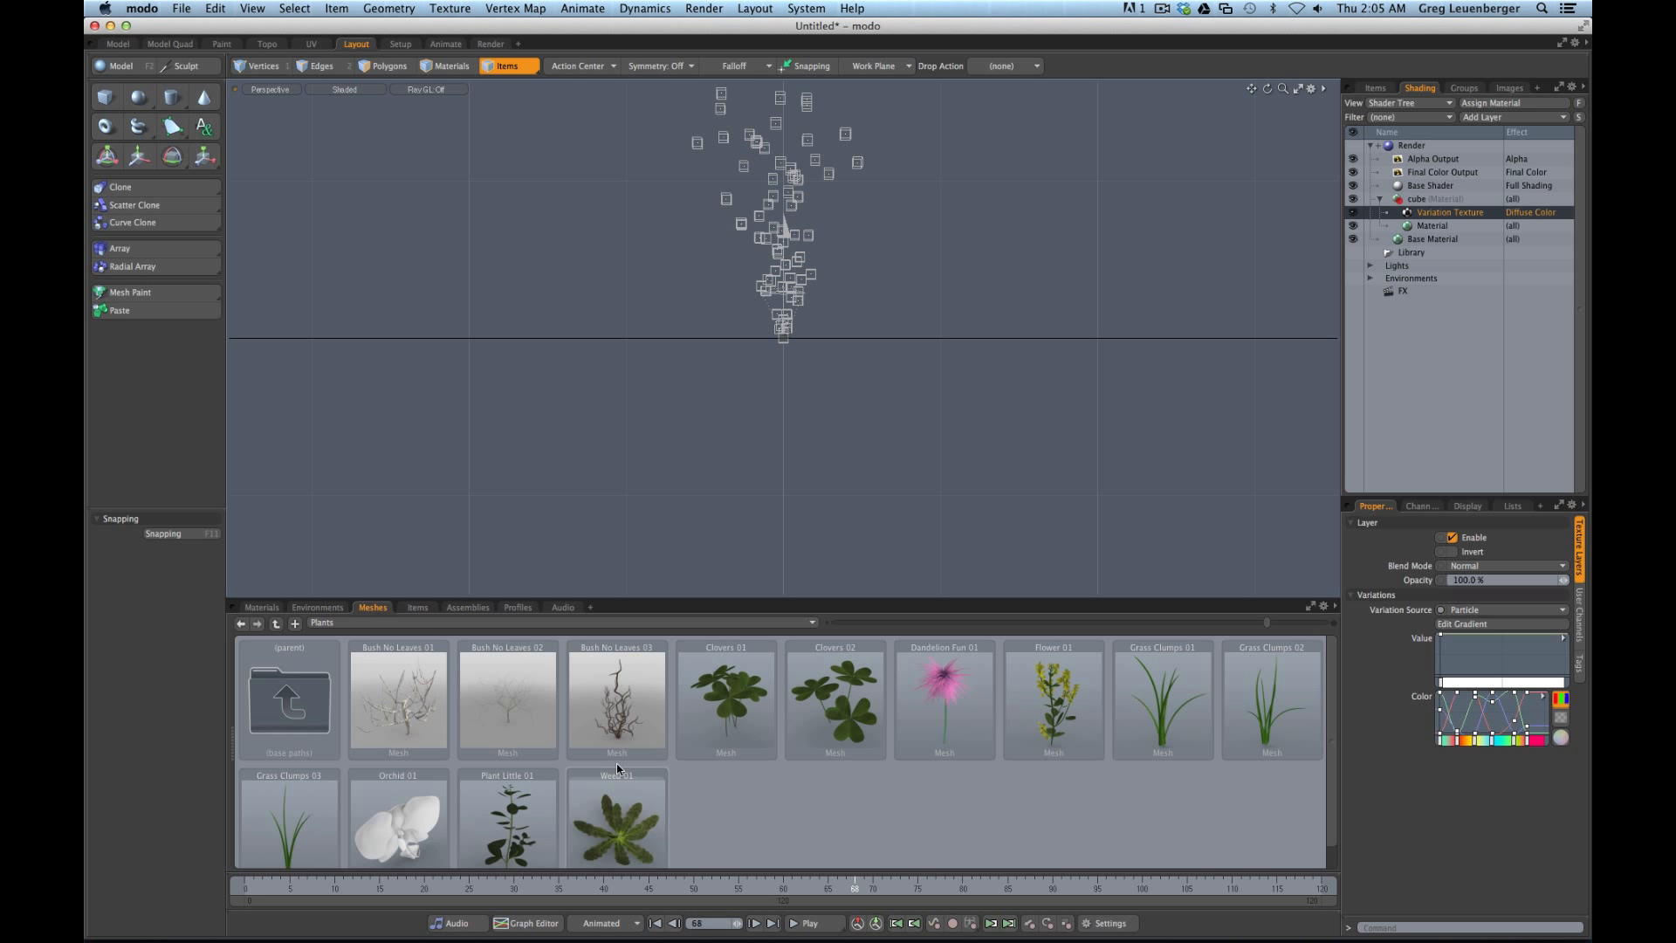
{"action": "left_click", "coordinate": [350, 623]}
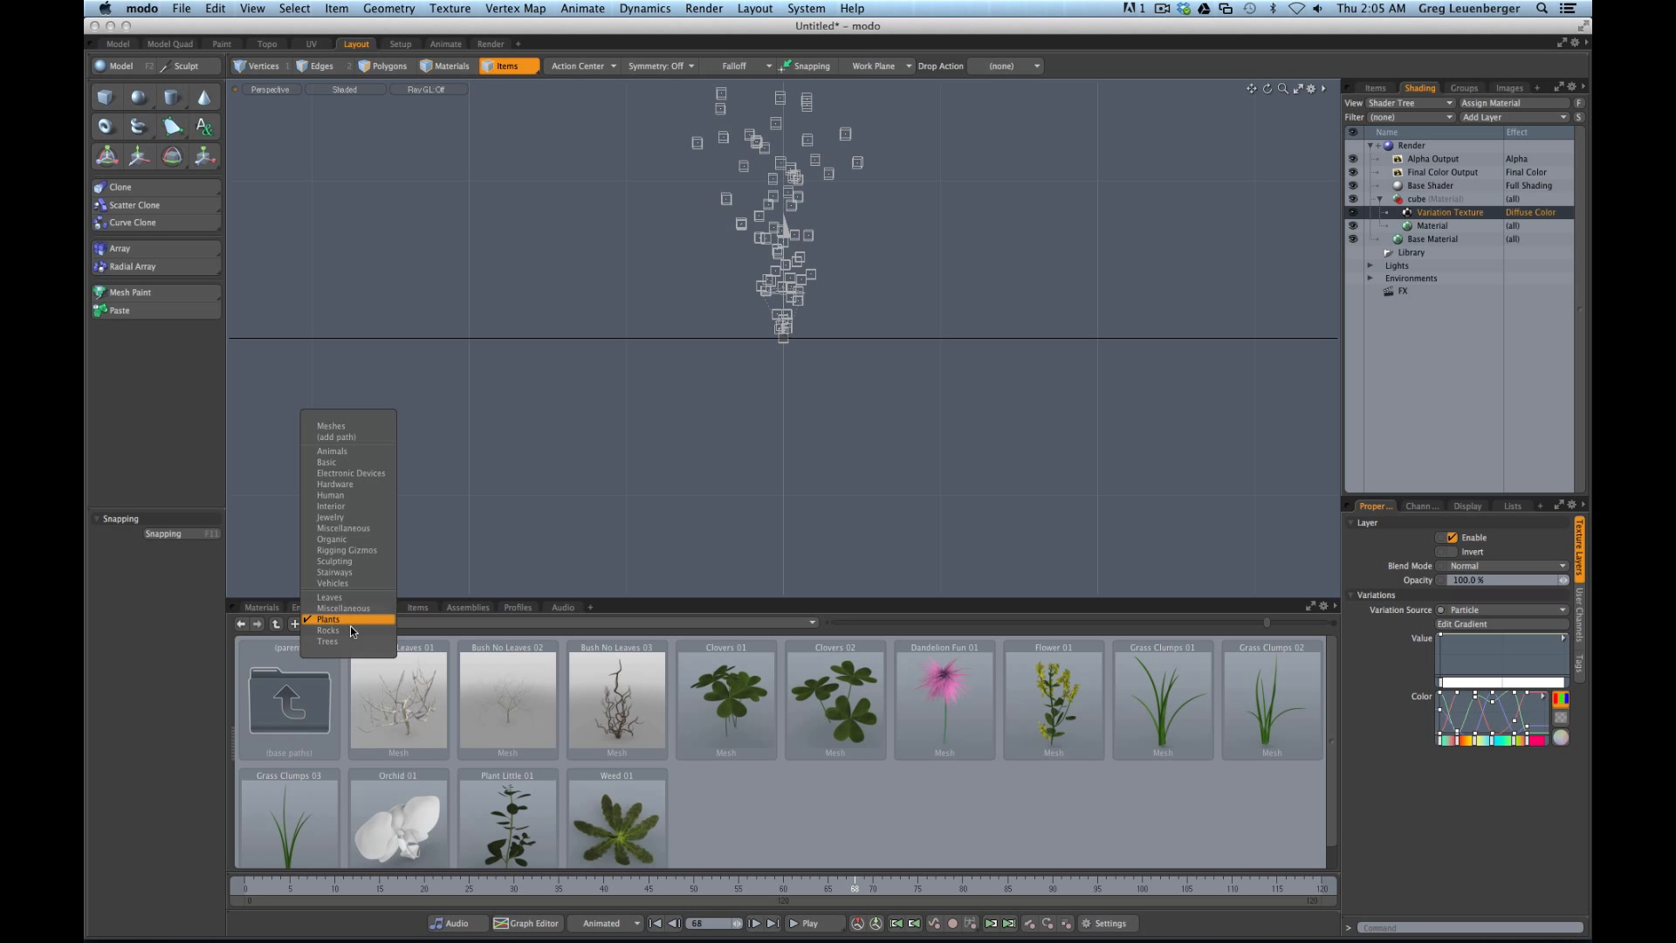
{"action": "left_click", "coordinate": [328, 641]}
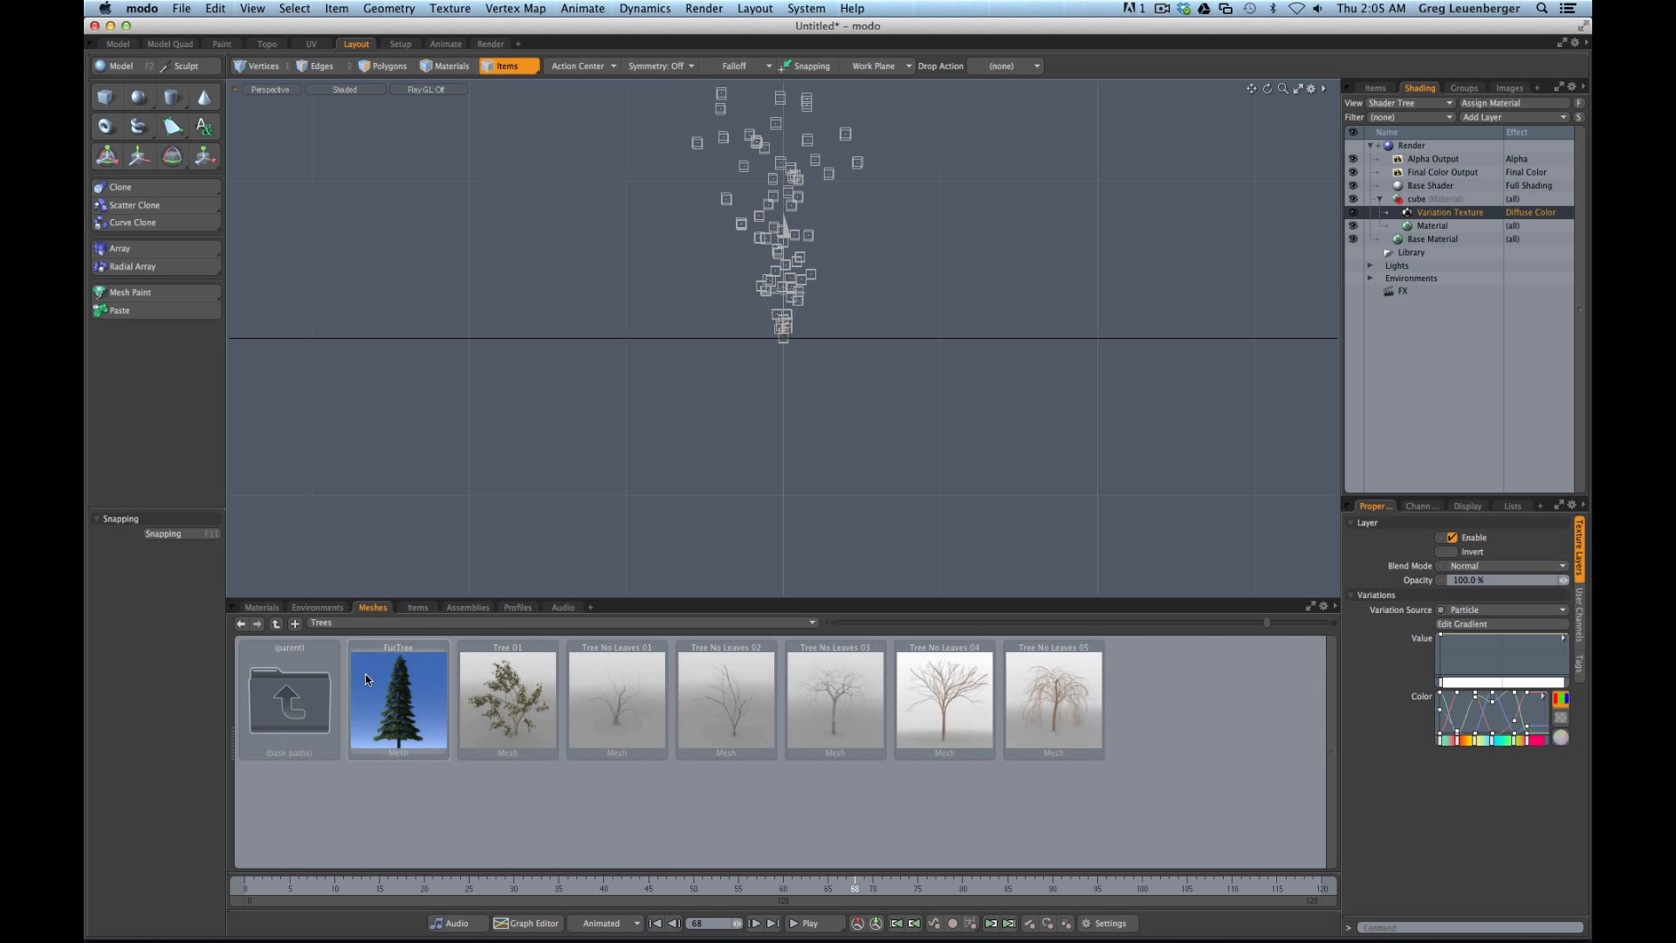
Add the Tree 01 mesh preset to the scene and hide the Replicator and Cube items
{"action": "double_click", "coordinate": [510, 701]}
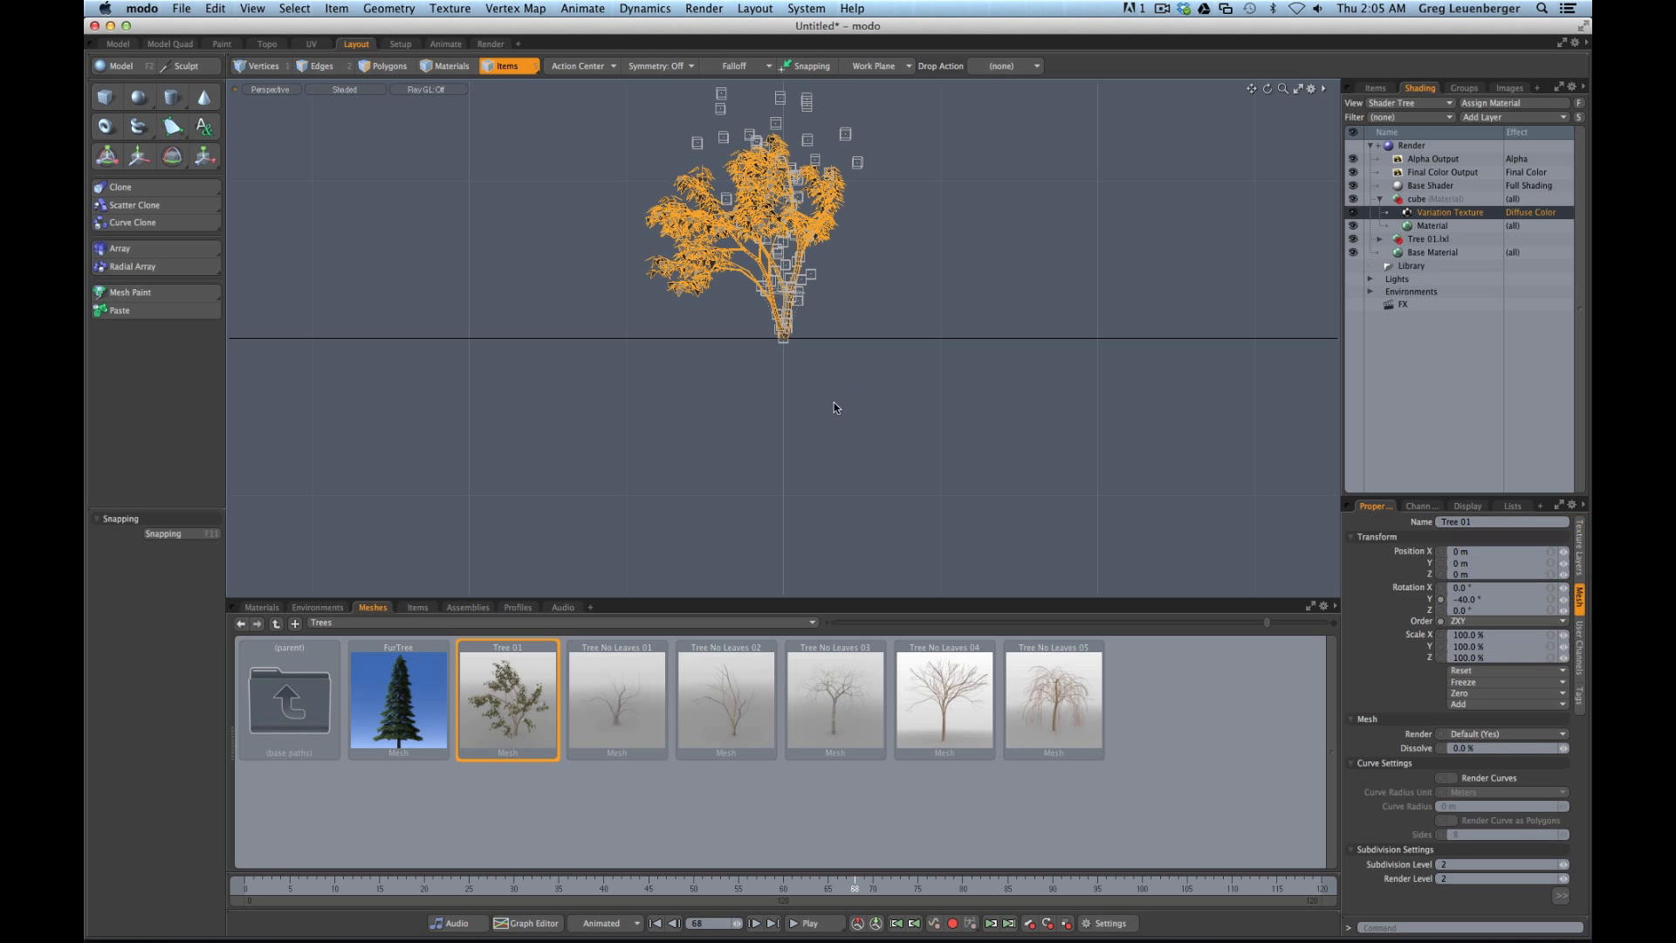
{"action": "key", "text": "shift+a"}
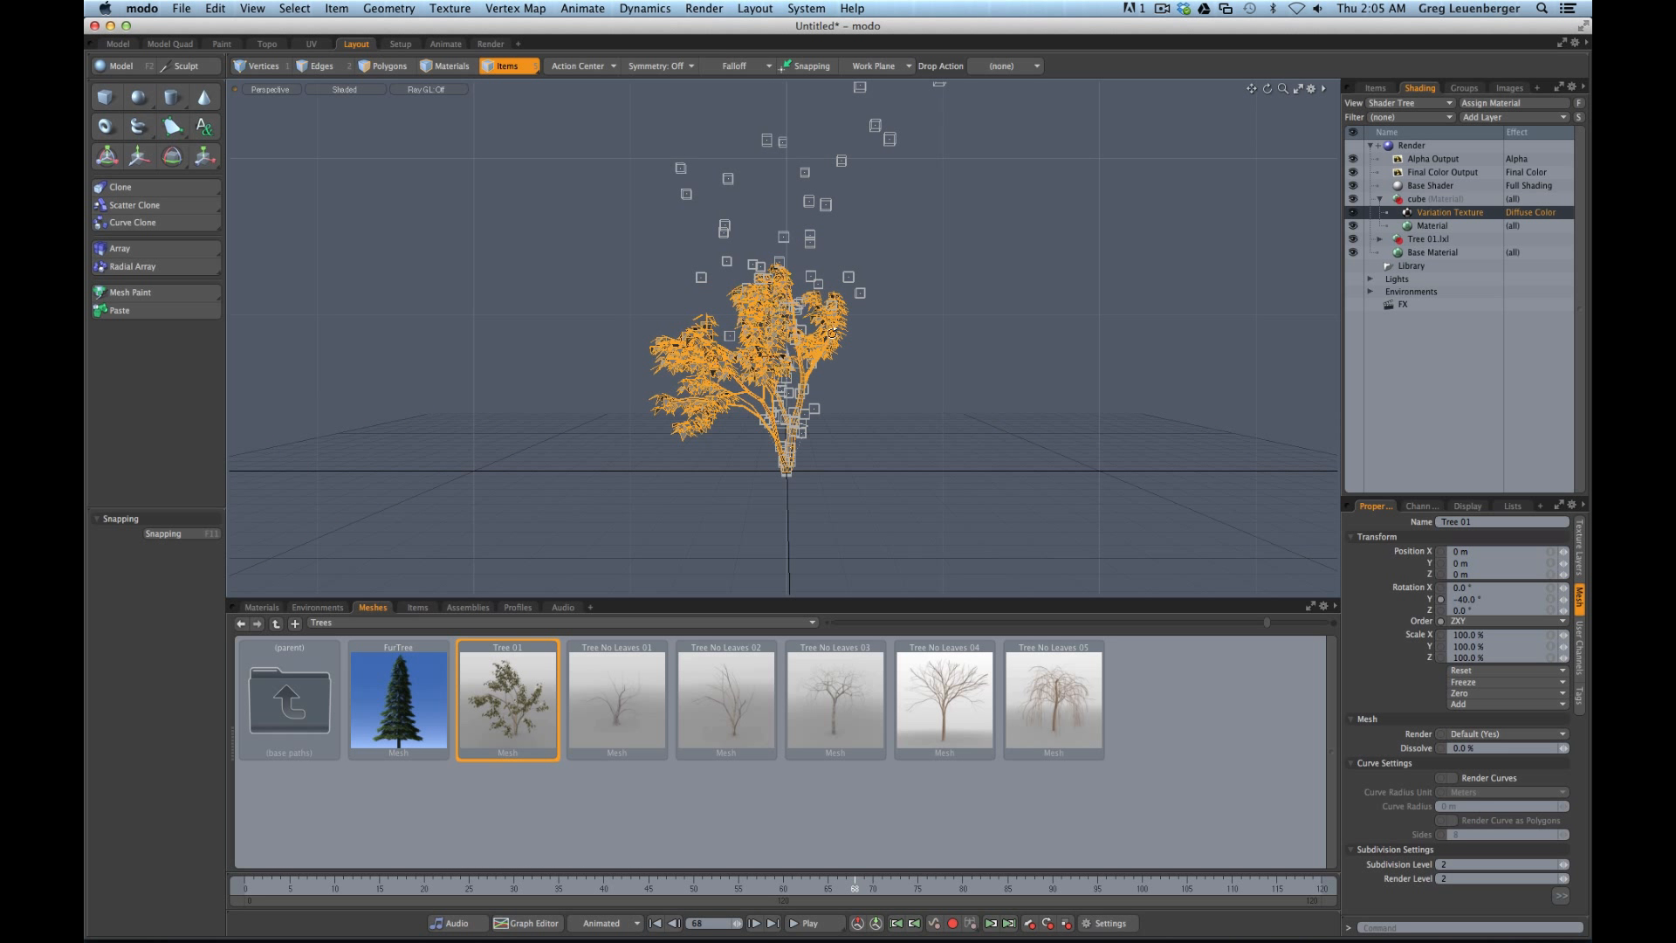
{"action": "left_click", "coordinate": [1375, 88]}
{"action": "left_click", "coordinate": [1353, 224]}
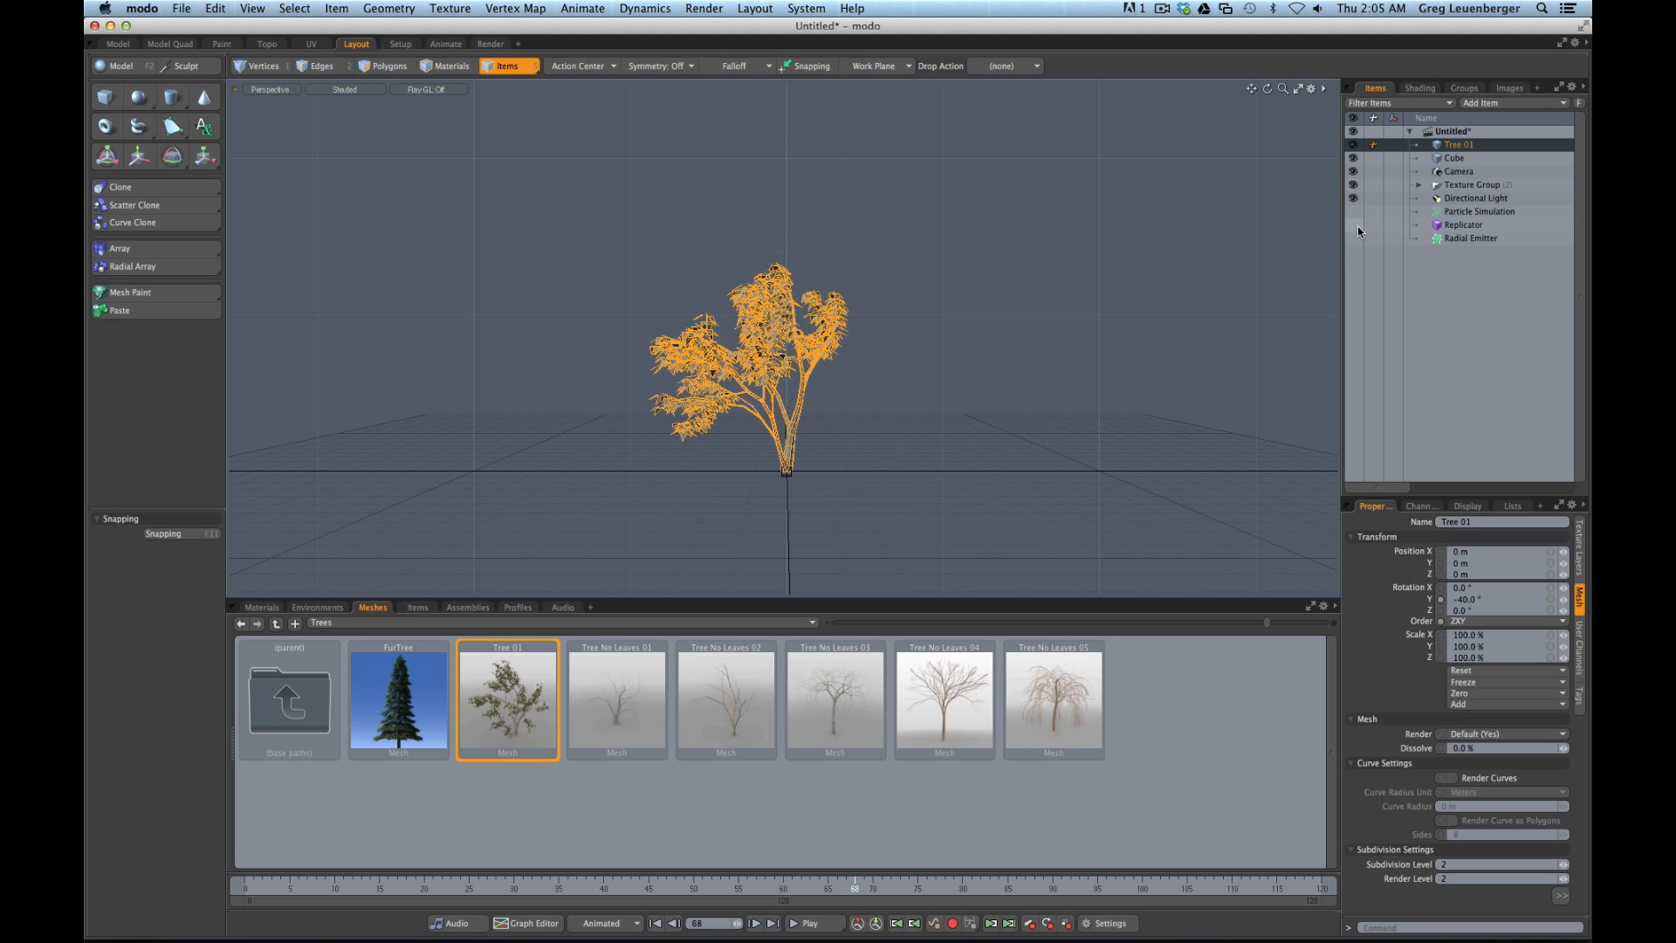
{"action": "left_click", "coordinate": [1353, 157]}
Return to the Render layout, frame the tree's foliage closely in the camera view and pick individual leaf polygons to inspect them
{"action": "left_click", "coordinate": [492, 44]}
{"action": "left_click_drag", "start_coordinate": [565, 547], "coordinate": [758, 623], "text": "alt+shift"}
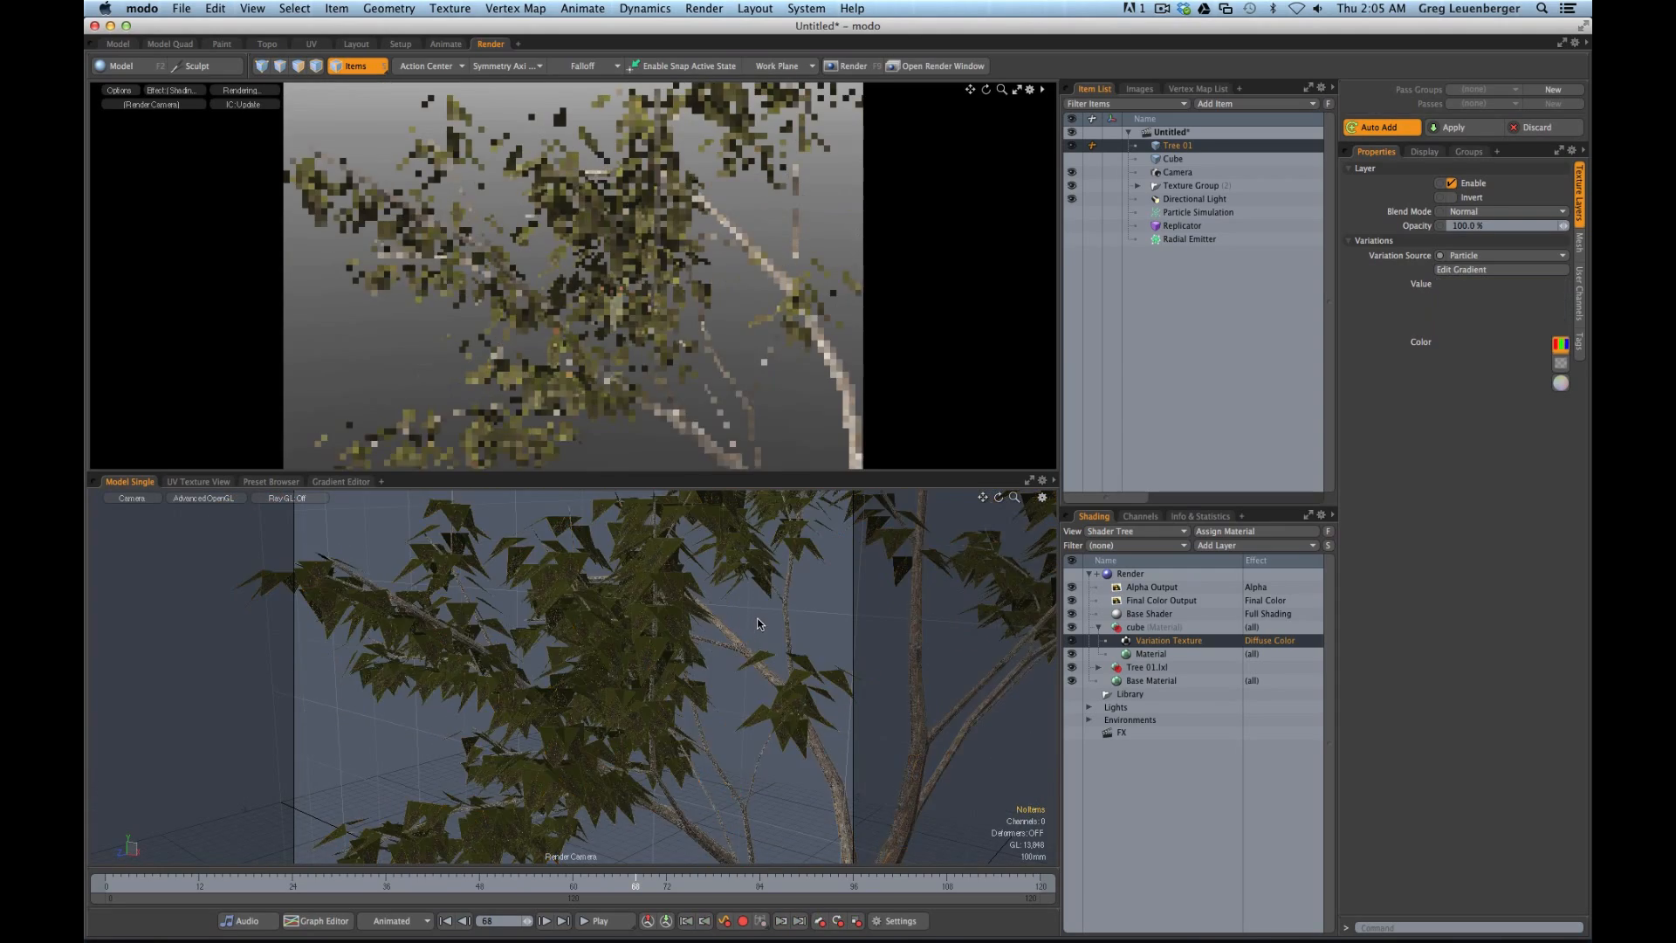
{"action": "left_click", "coordinate": [758, 623]}
{"action": "key", "text": "3"}
{"action": "left_click", "coordinate": [659, 657]}
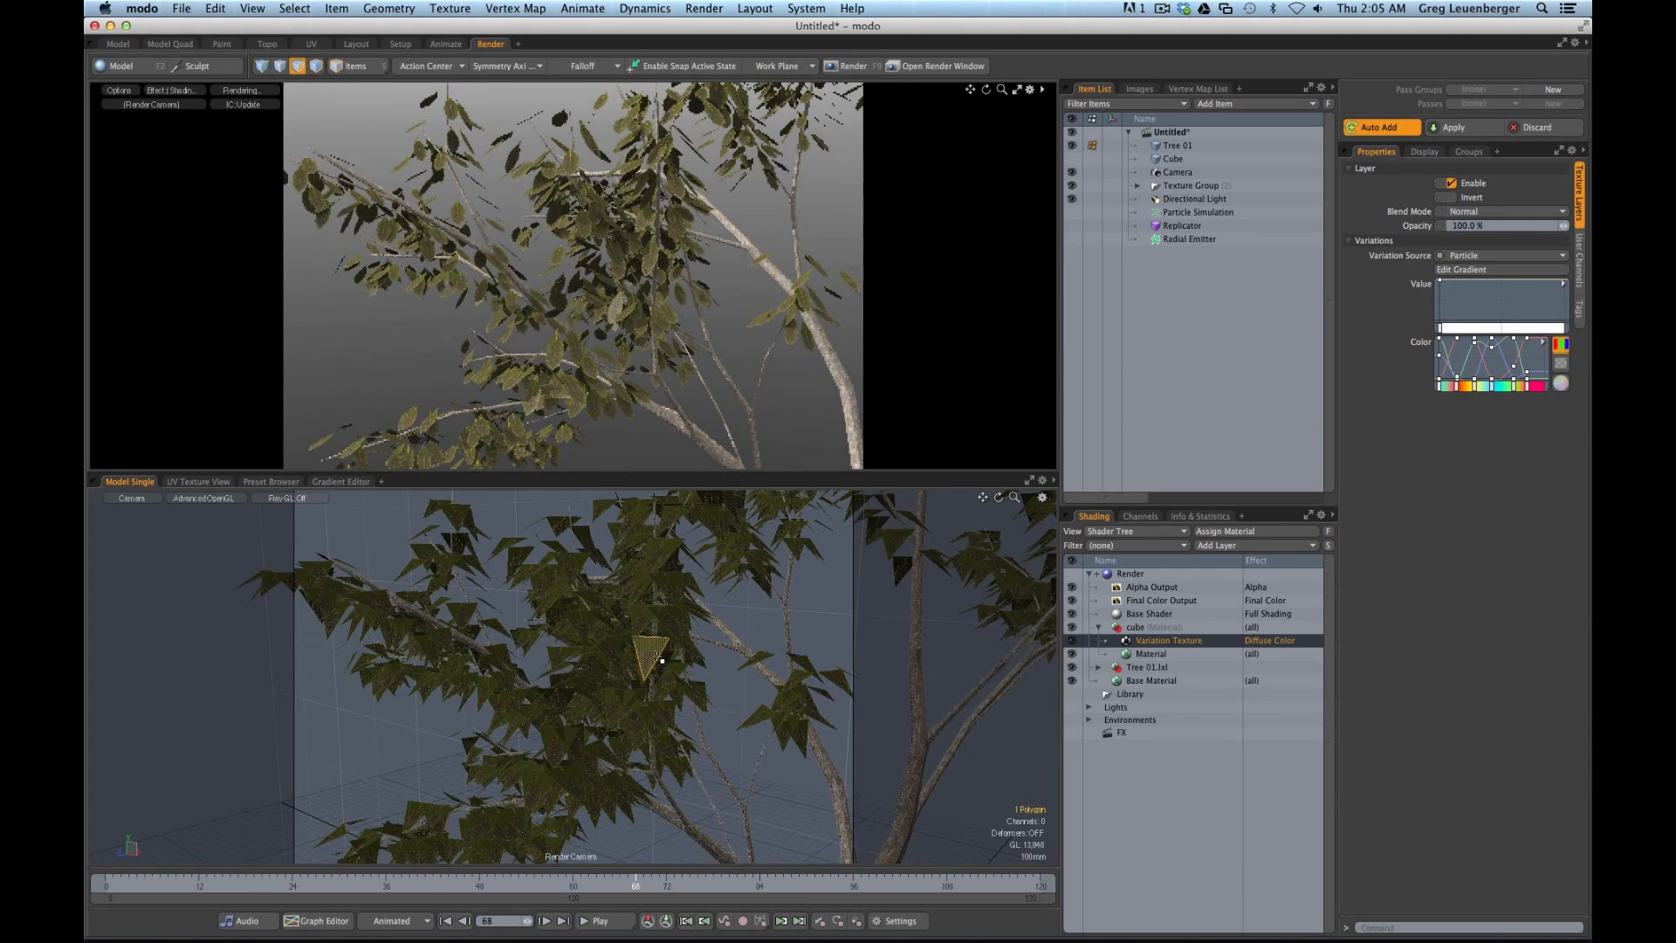
{"action": "left_click", "coordinate": [763, 717]}
{"action": "left_click", "coordinate": [839, 629]}
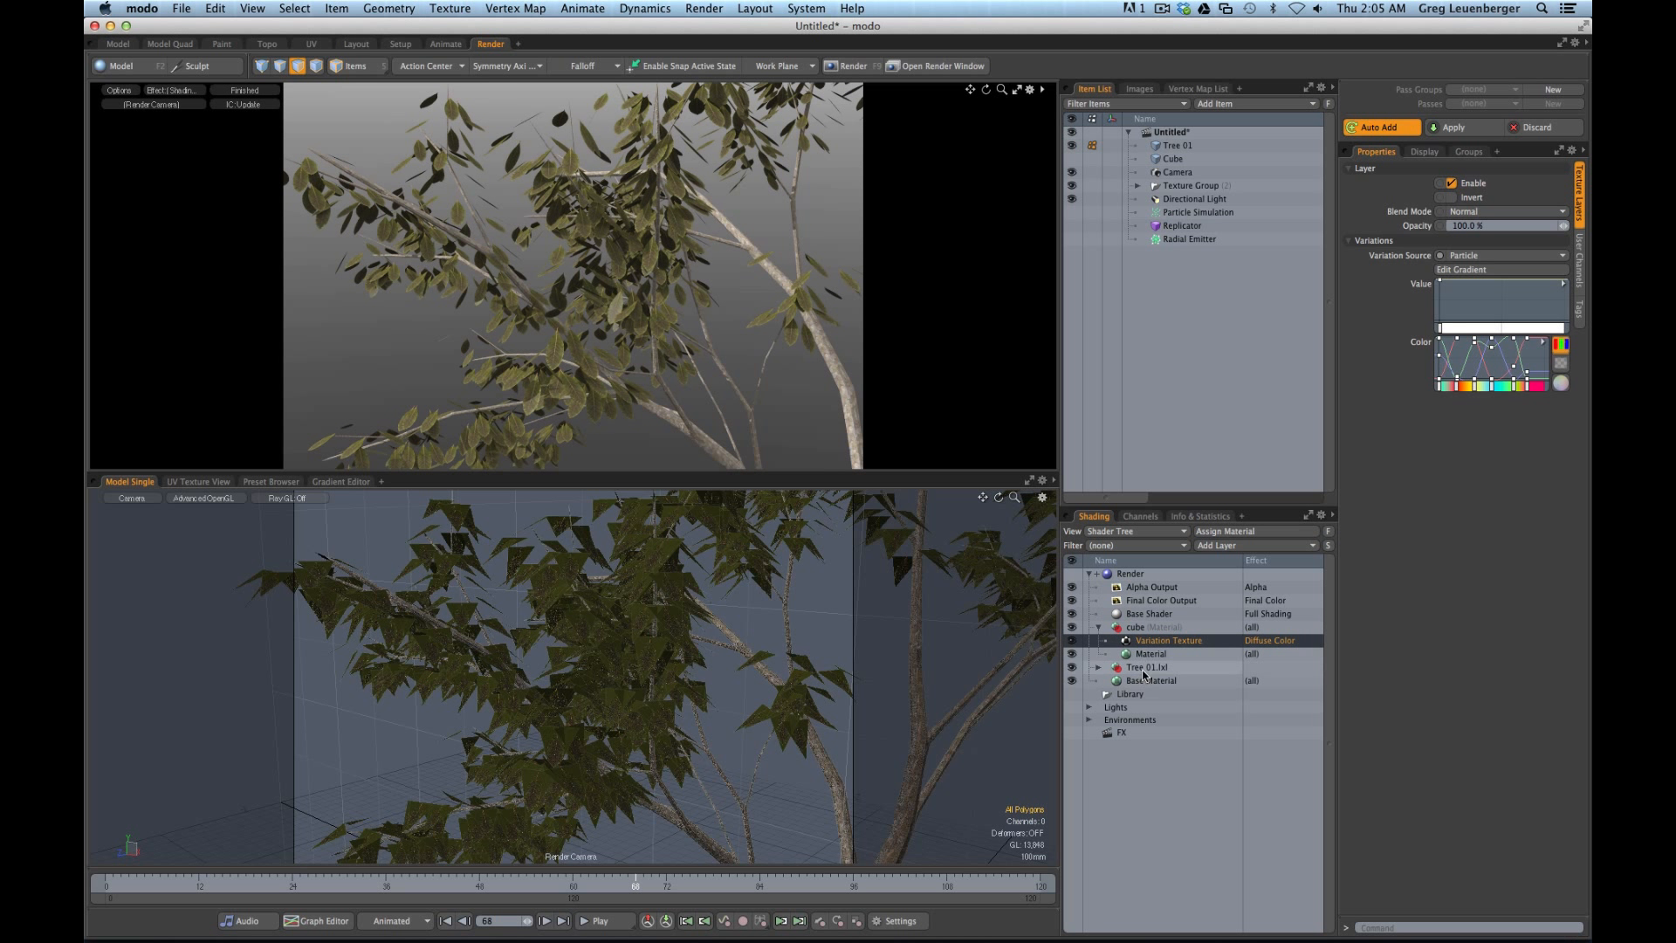
Move the Variation Texture from the cube material group into Tree 01's Leaves group and set its variation source to Mesh Part
{"action": "left_click", "coordinate": [1139, 629]}
{"action": "right_click", "coordinate": [1143, 630]}
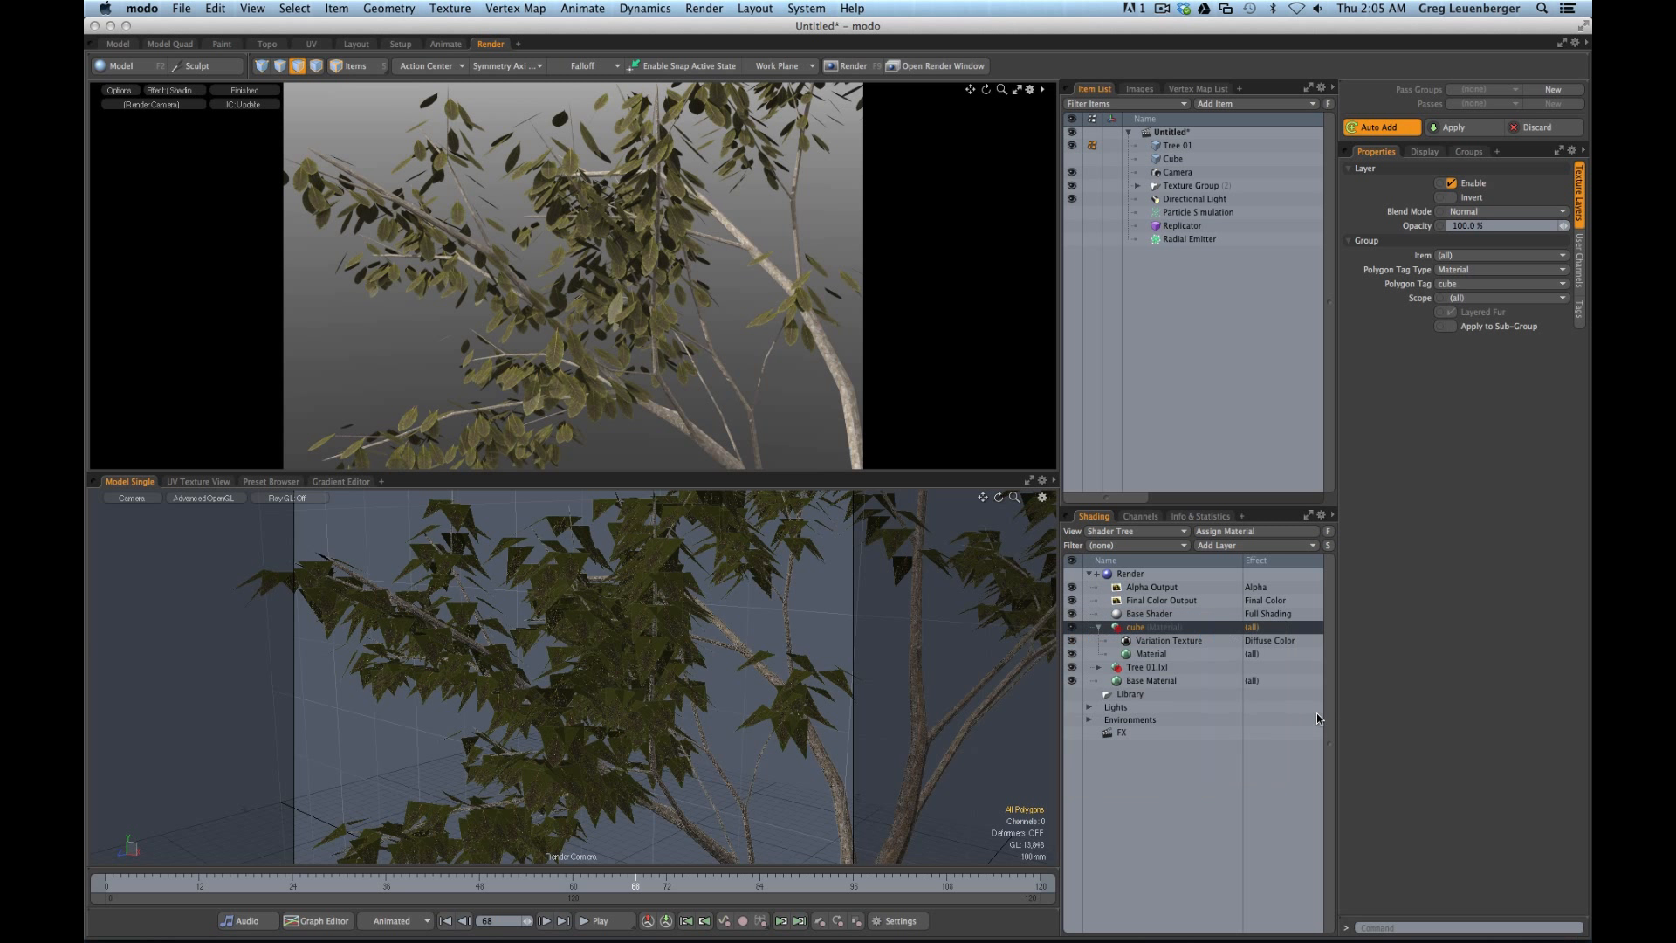
{"action": "left_click", "coordinate": [1097, 667]}
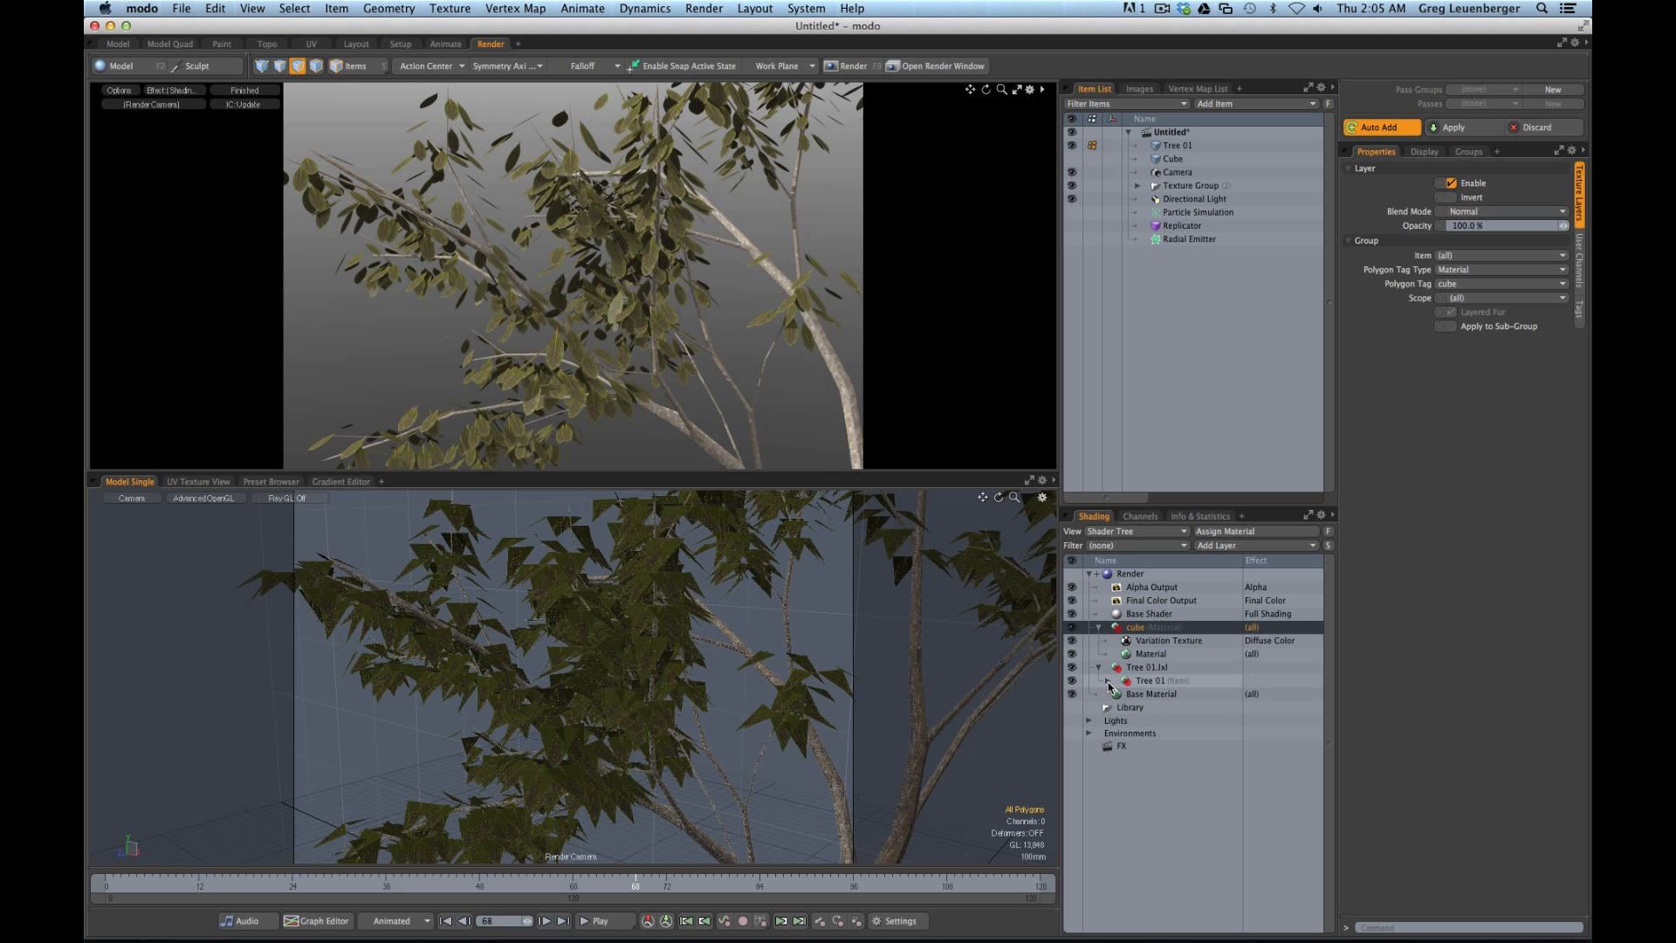
{"action": "left_click", "coordinate": [1109, 680]}
{"action": "left_click_drag", "start_coordinate": [1165, 641], "coordinate": [1211, 721]}
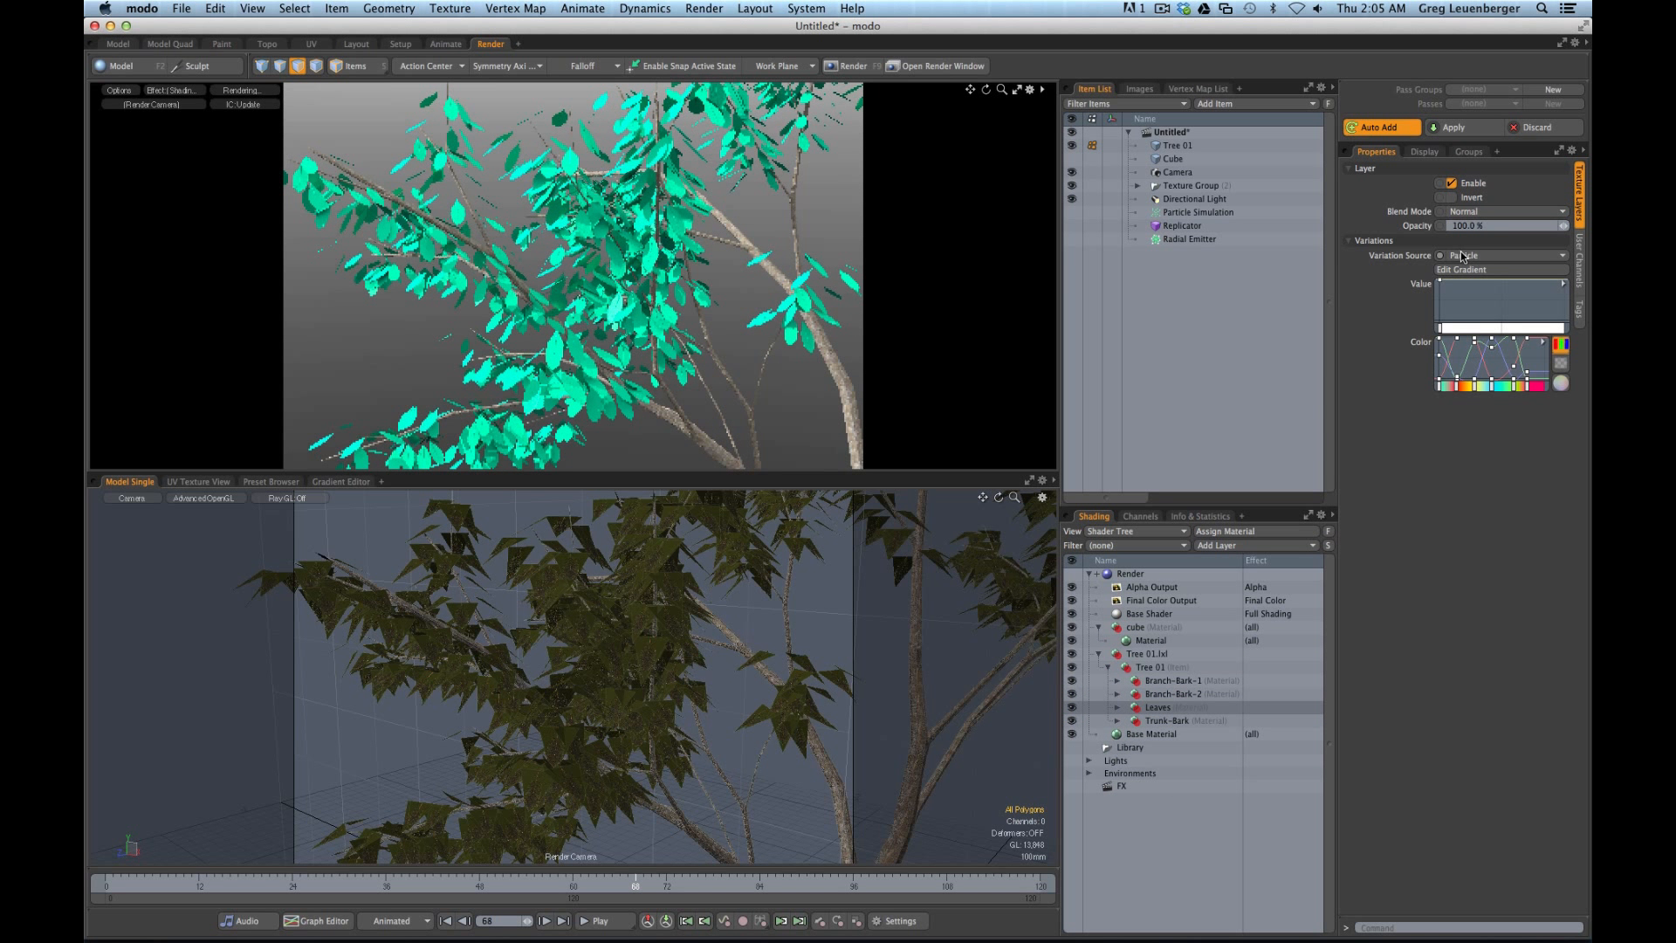
{"action": "left_click", "coordinate": [1463, 256]}
{"action": "left_click", "coordinate": [1474, 280]}
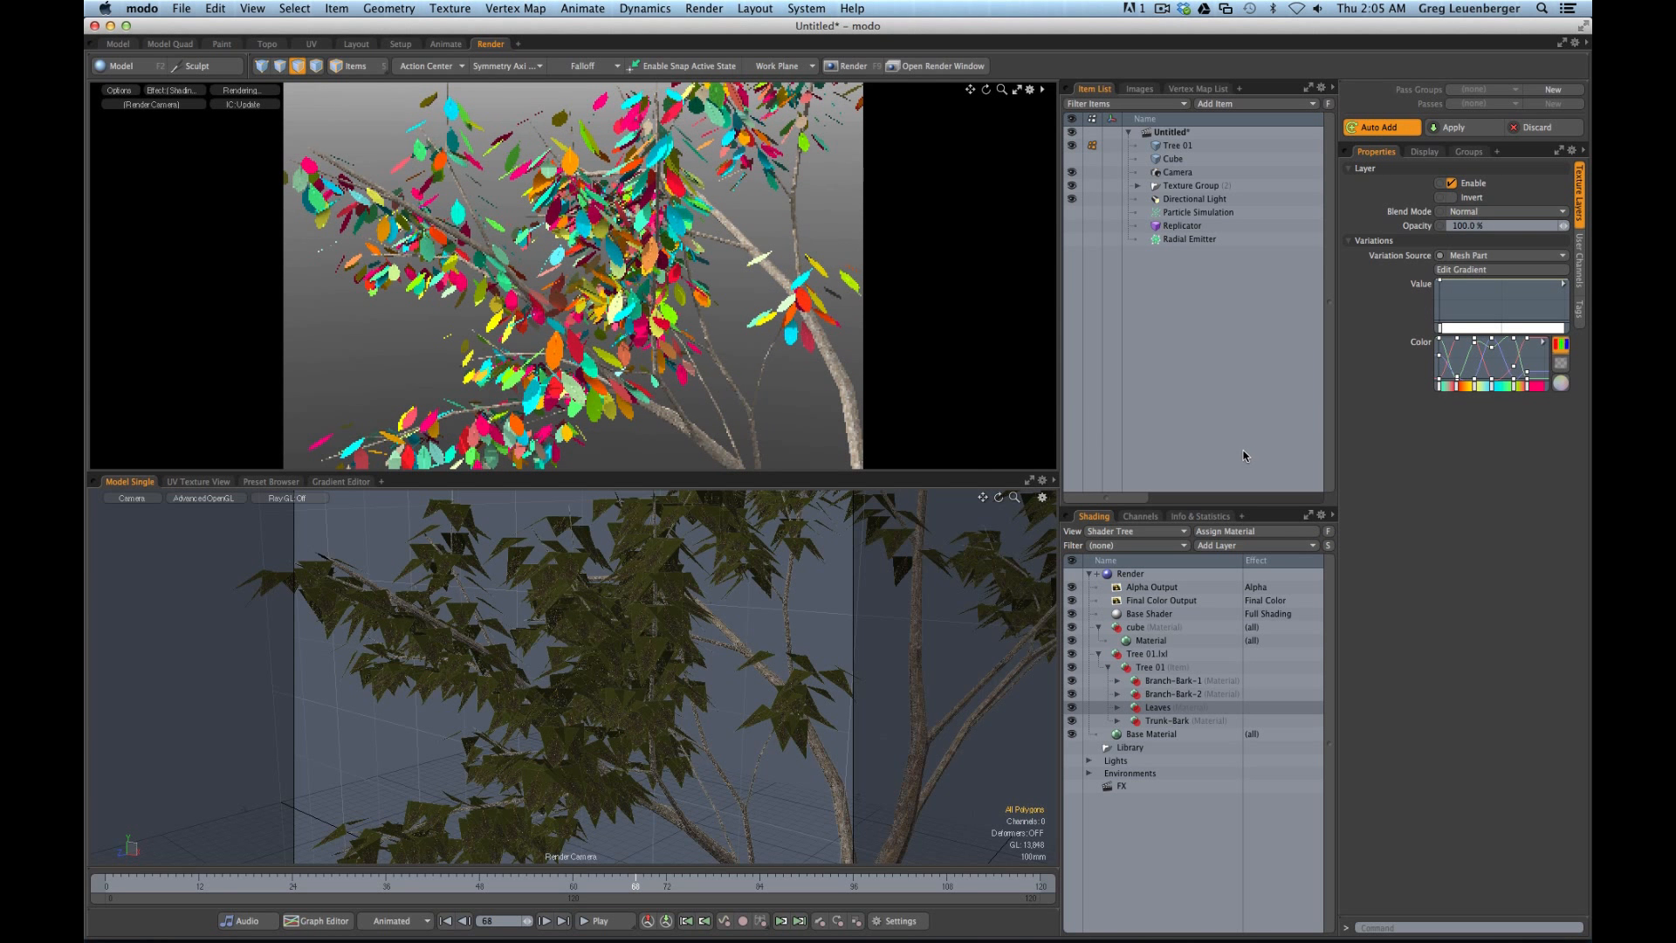
Expand the Leaves material group and set the Variation Texture's blend mode to Multiply with 50% opacity
{"action": "left_click", "coordinate": [1117, 707]}
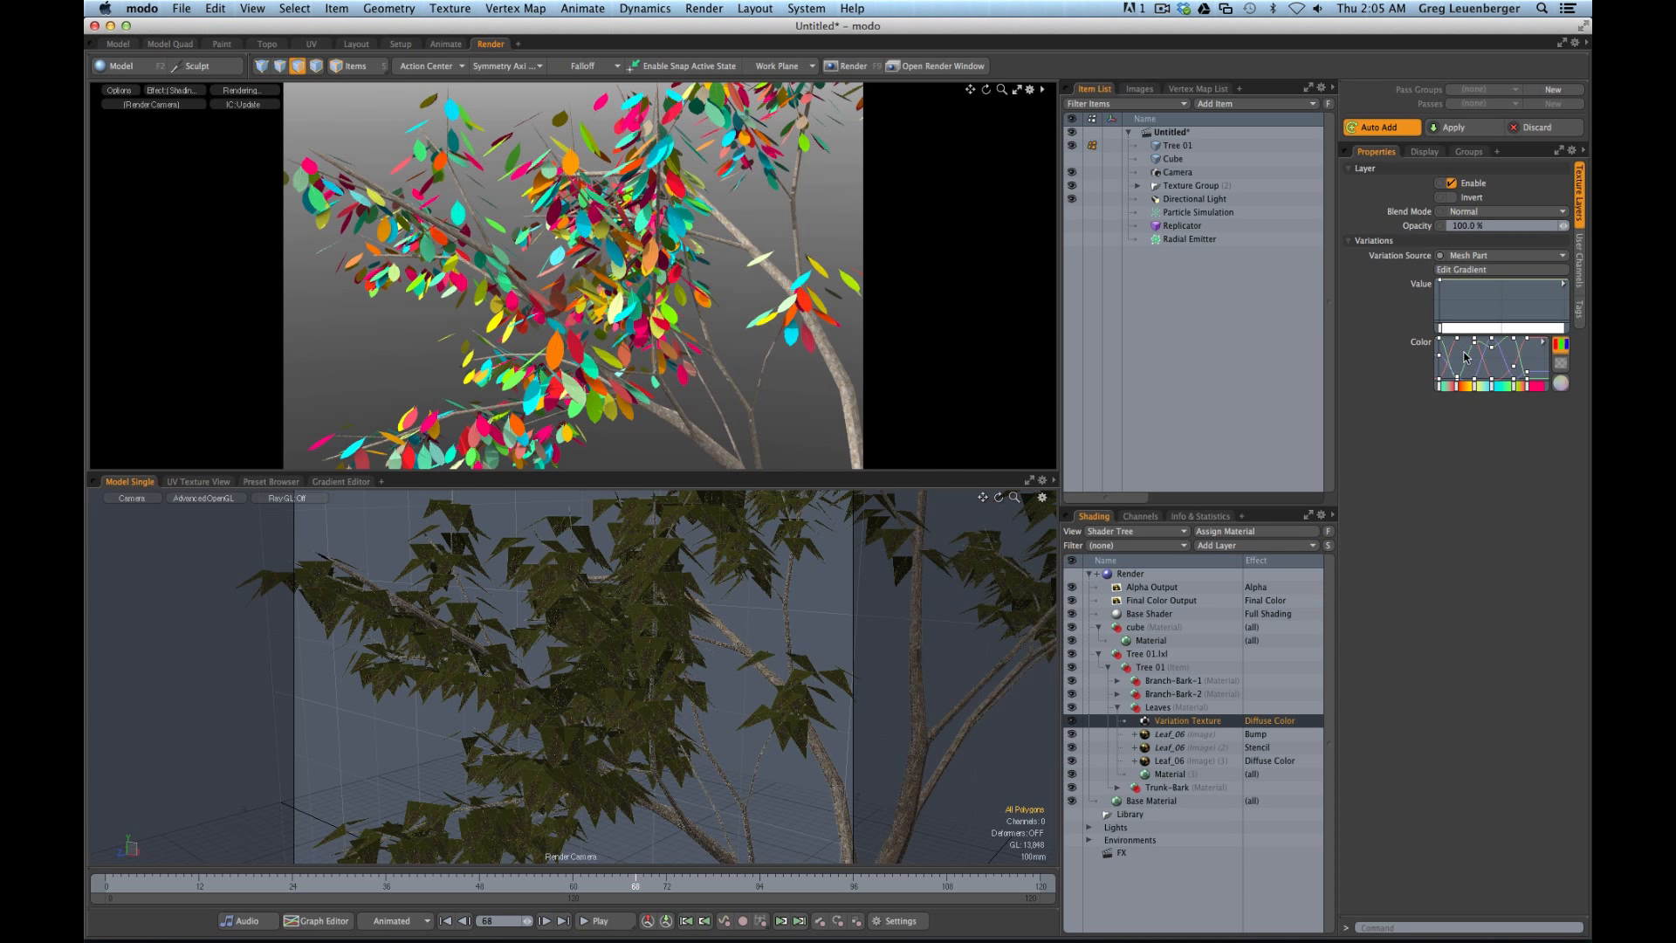
{"action": "left_click", "coordinate": [1503, 227]}
{"action": "left_click", "coordinate": [1469, 212]}
{"action": "left_click", "coordinate": [1454, 277]}
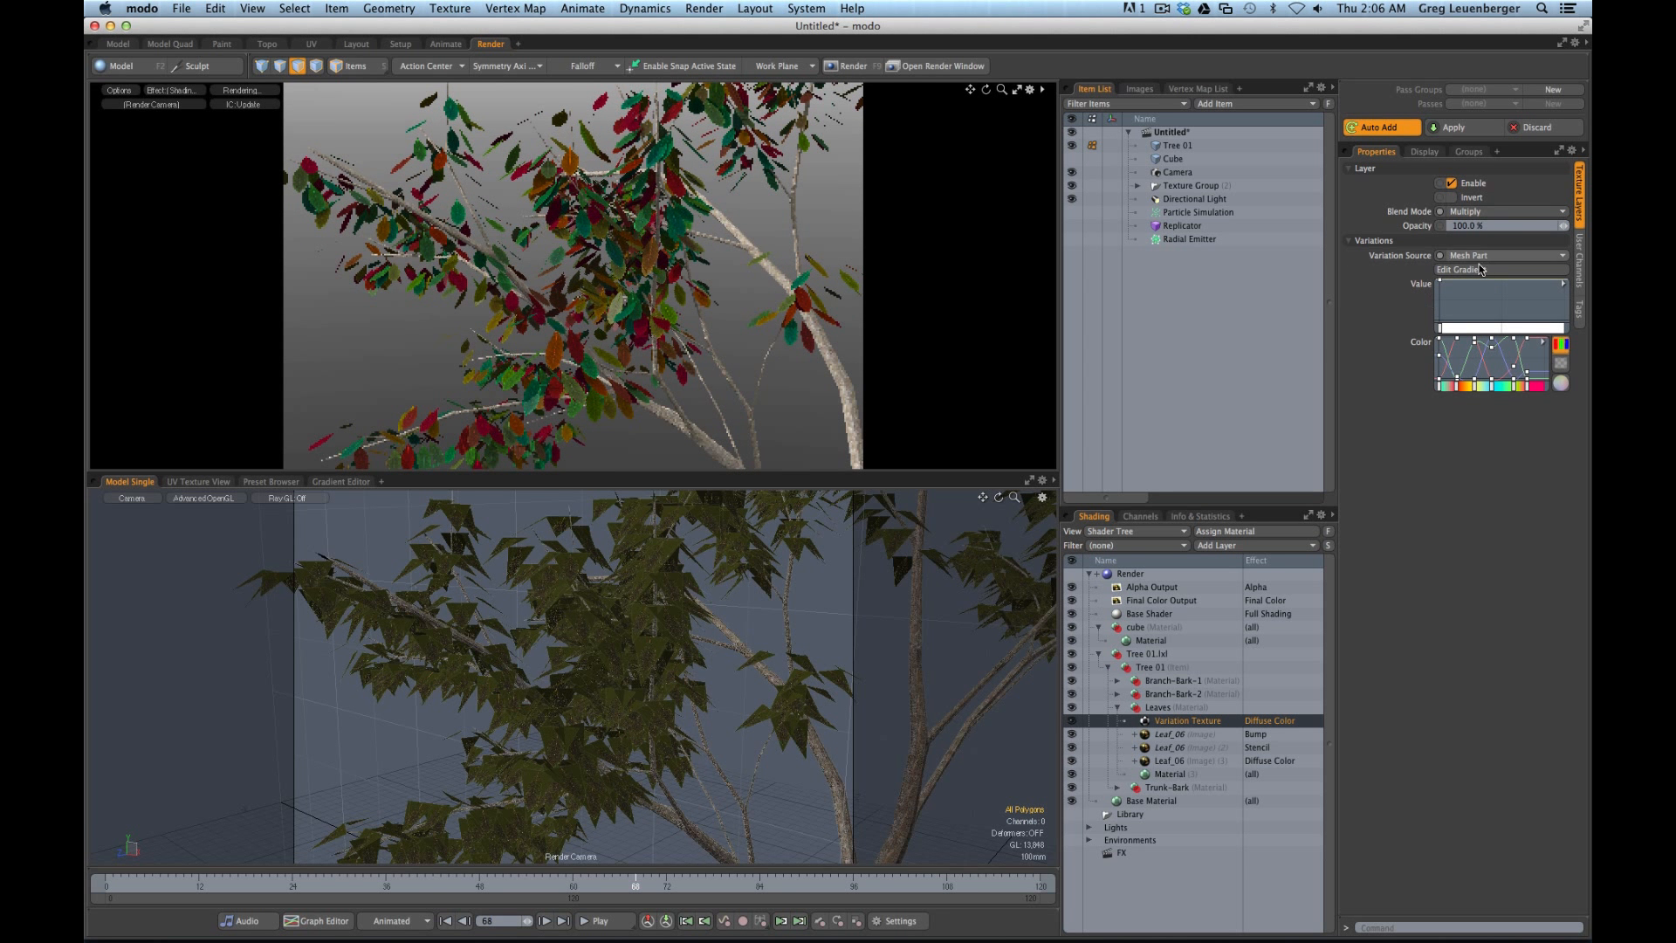
{"action": "left_click", "coordinate": [1495, 229]}
{"action": "type", "text": "50"}
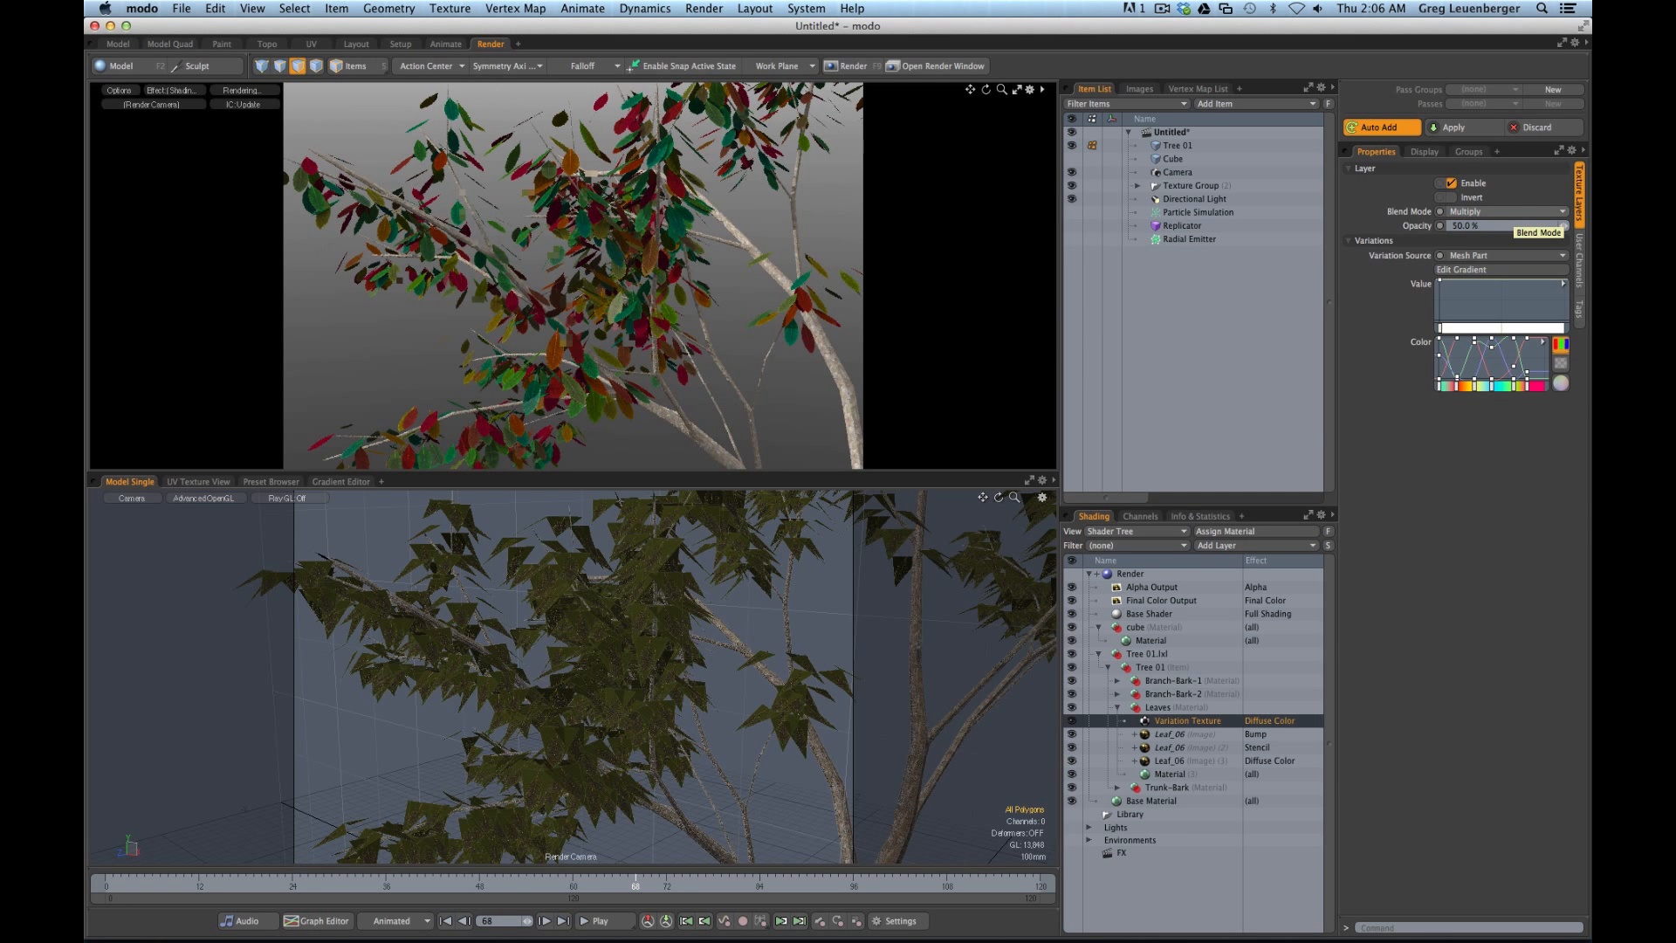
{"action": "key", "text": "Return"}
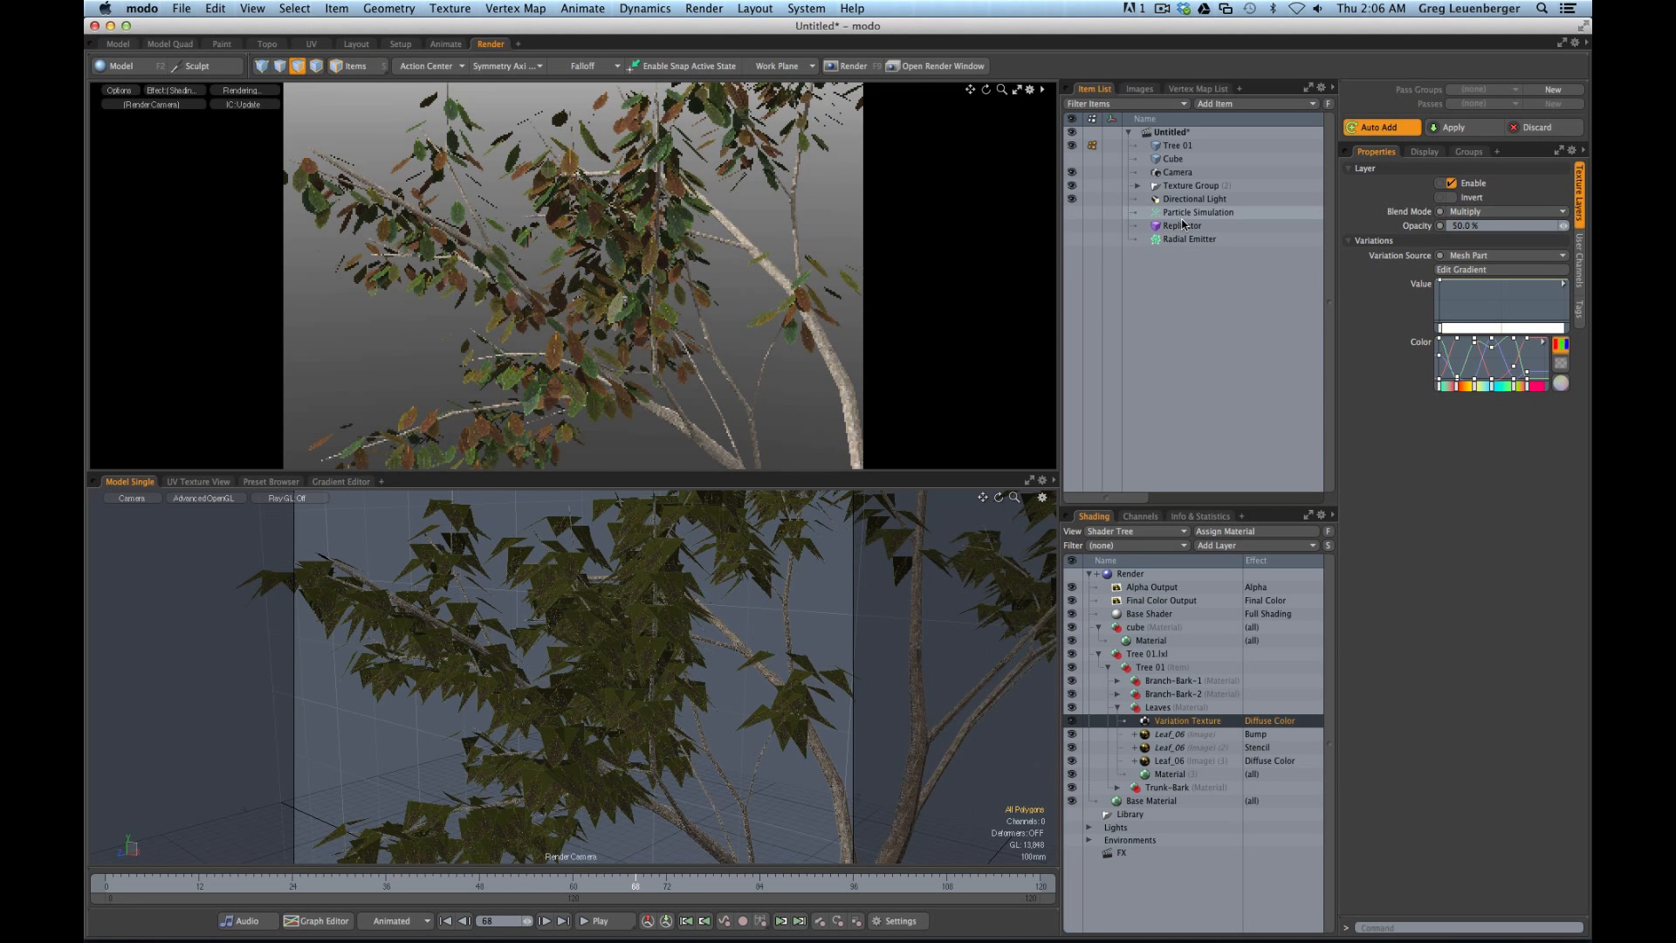